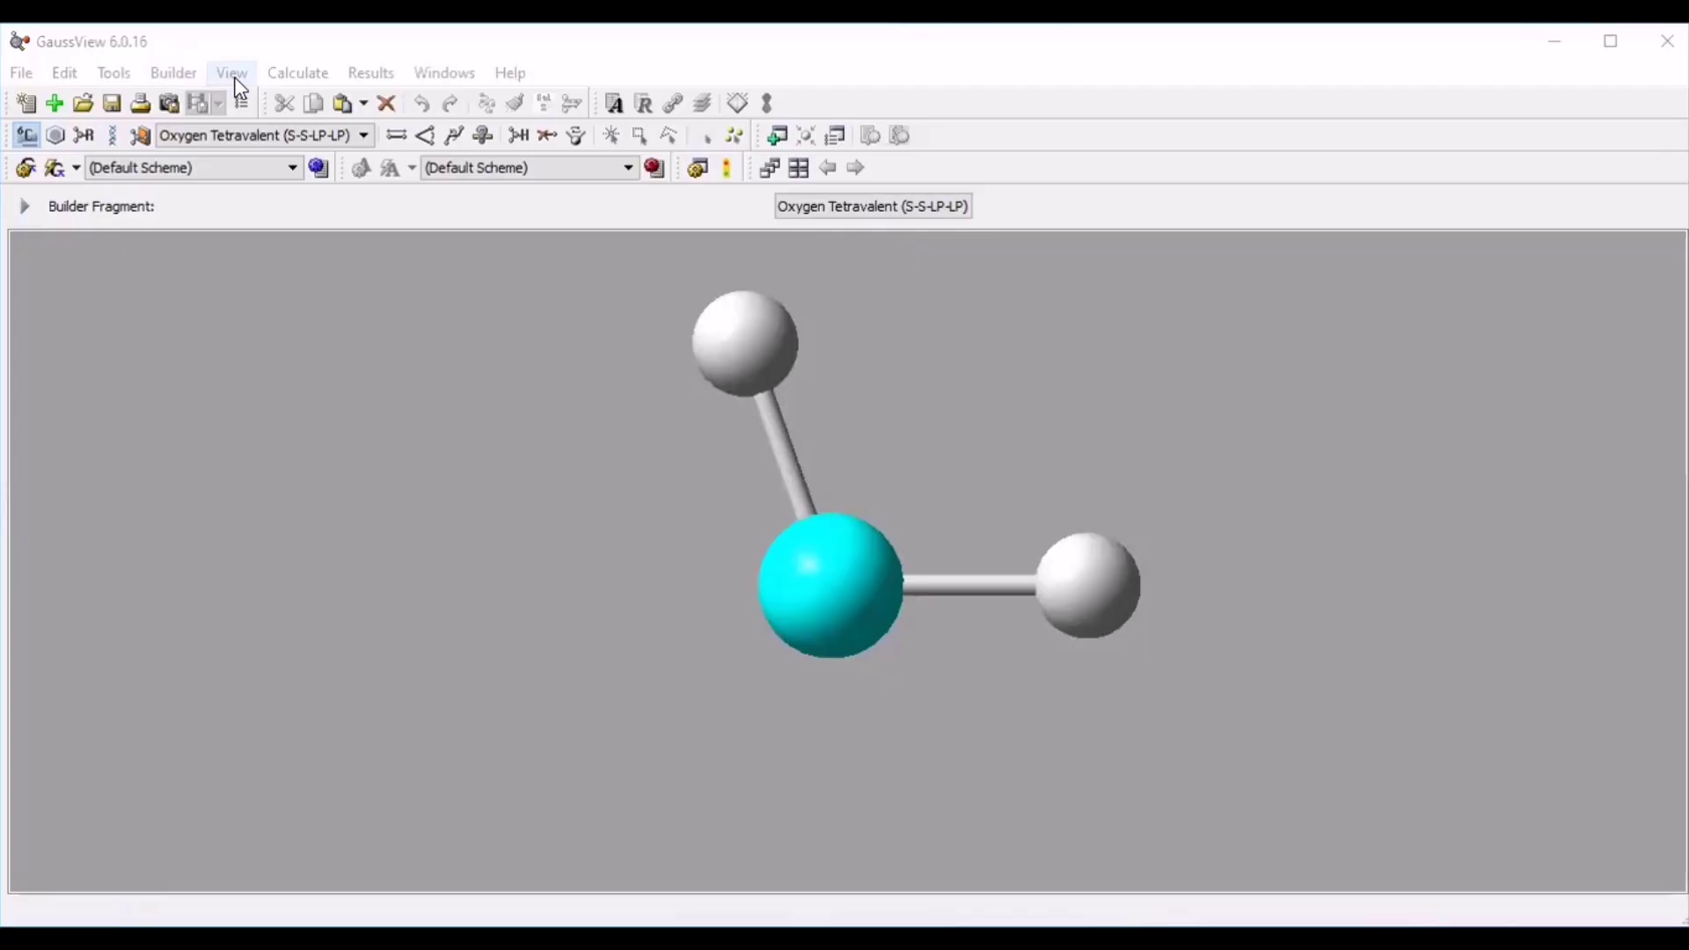
Show the Builder tools and place a benzene ring from the Ring Fragment
click(235, 77)
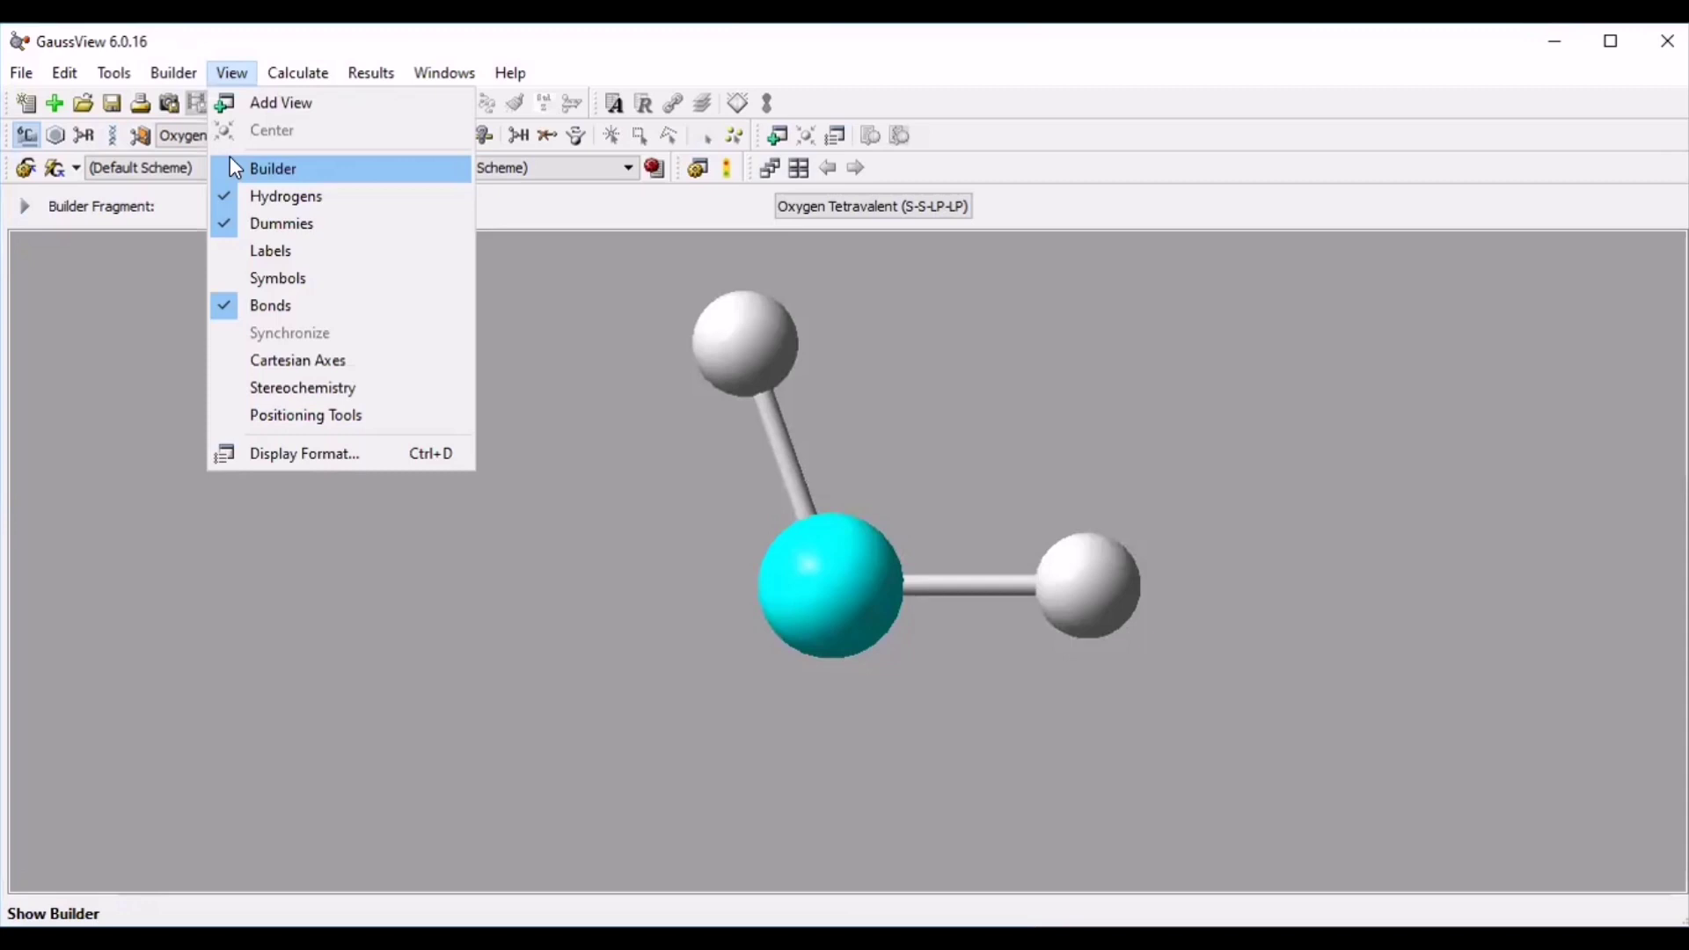
click(240, 174)
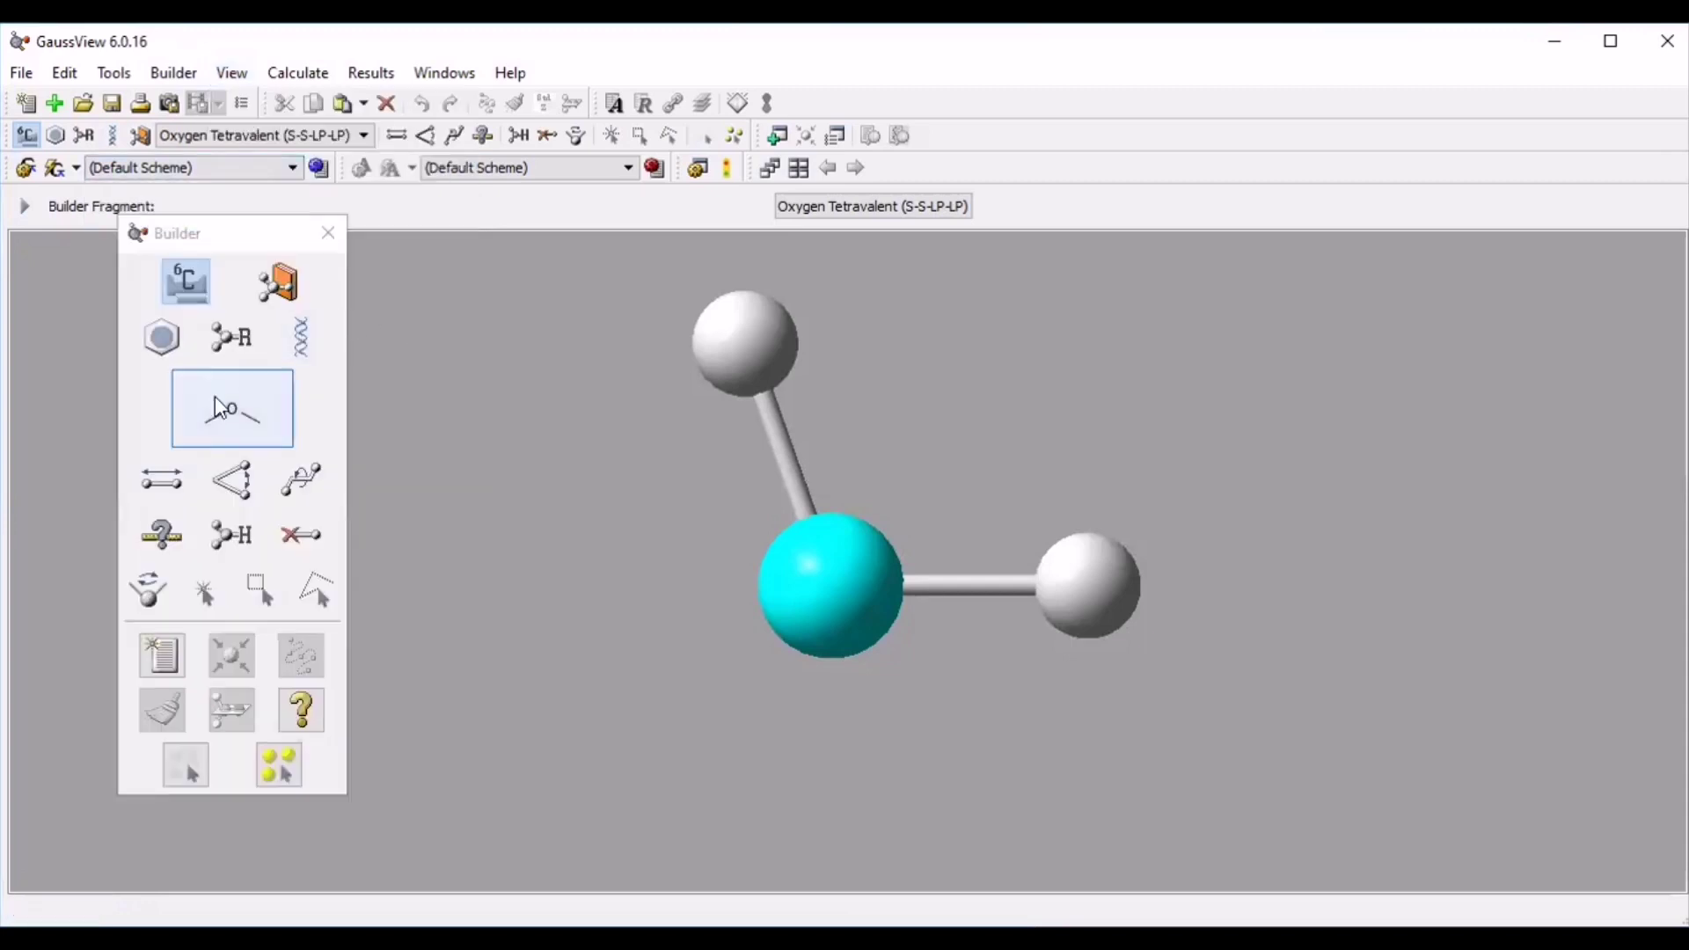
click(162, 339)
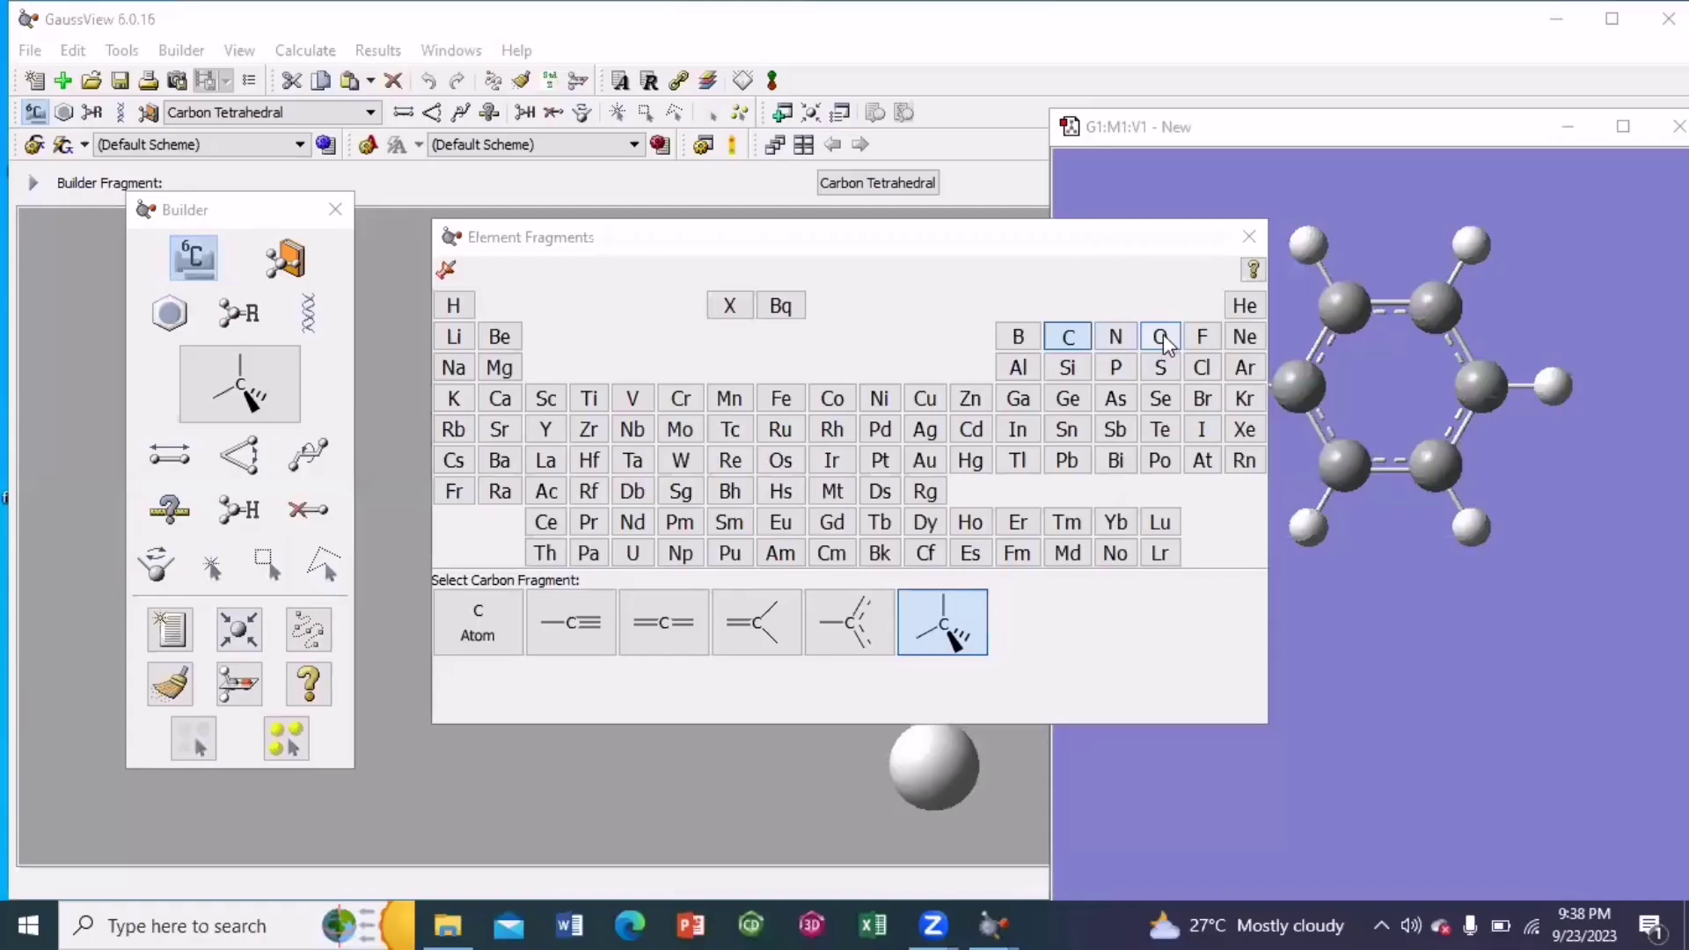
Replace the benzene's lower-left hydrogen with an oxygen fragment, forming phenol's OH group
click(592, 275)
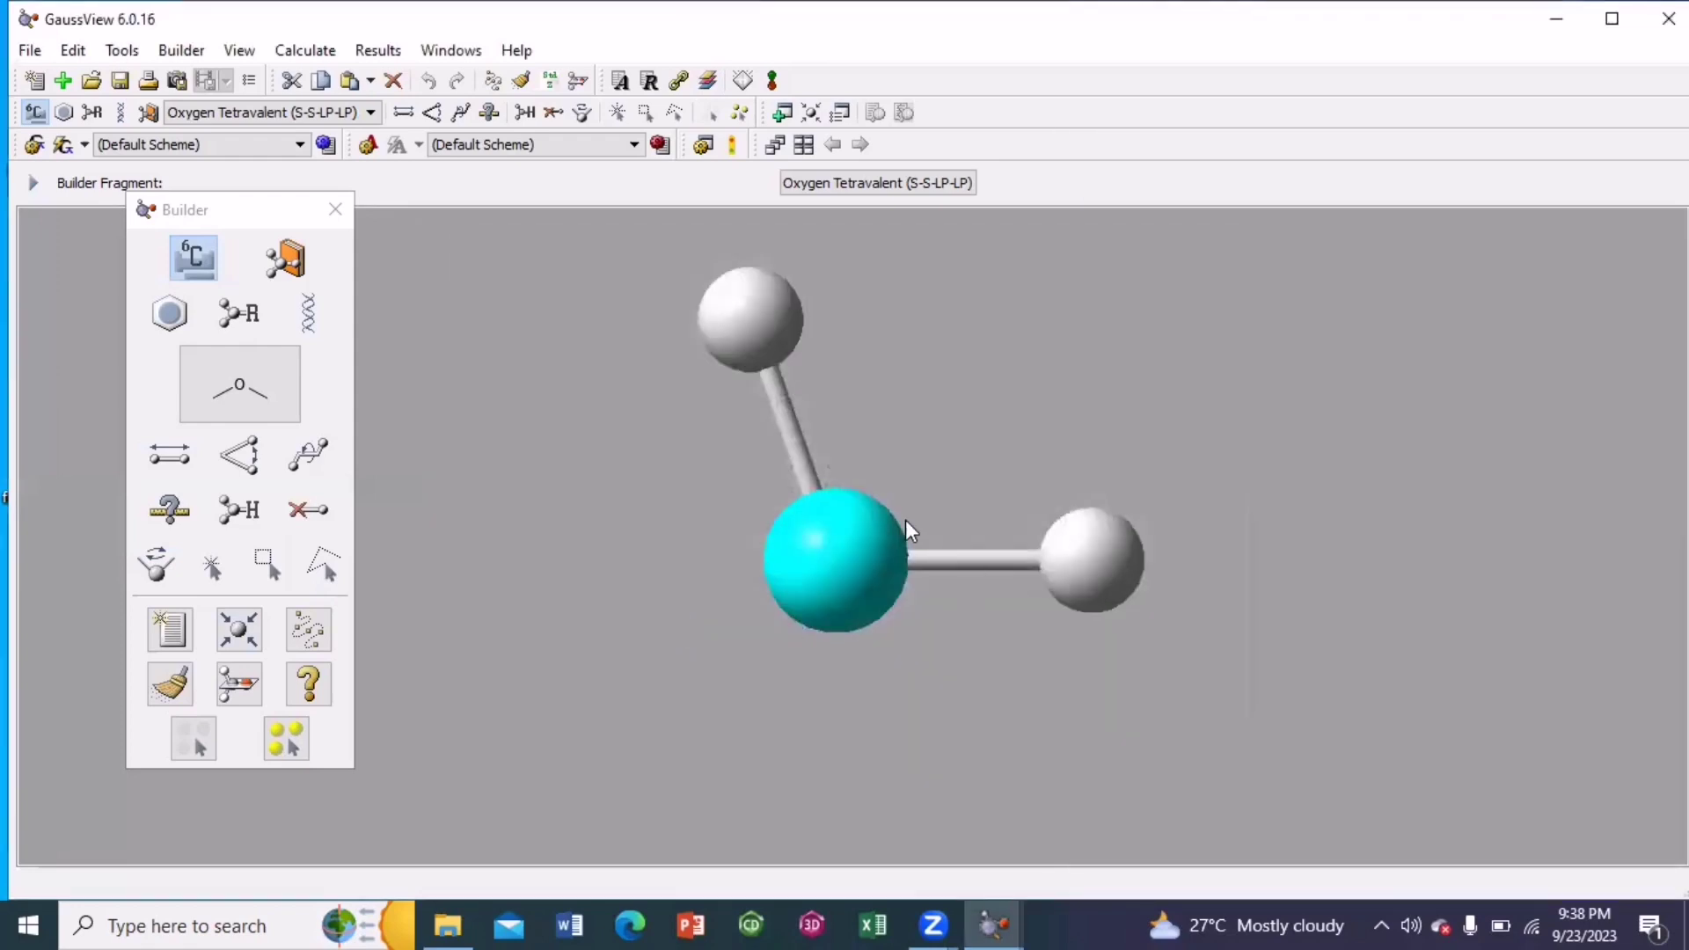
mouse_move(997, 923)
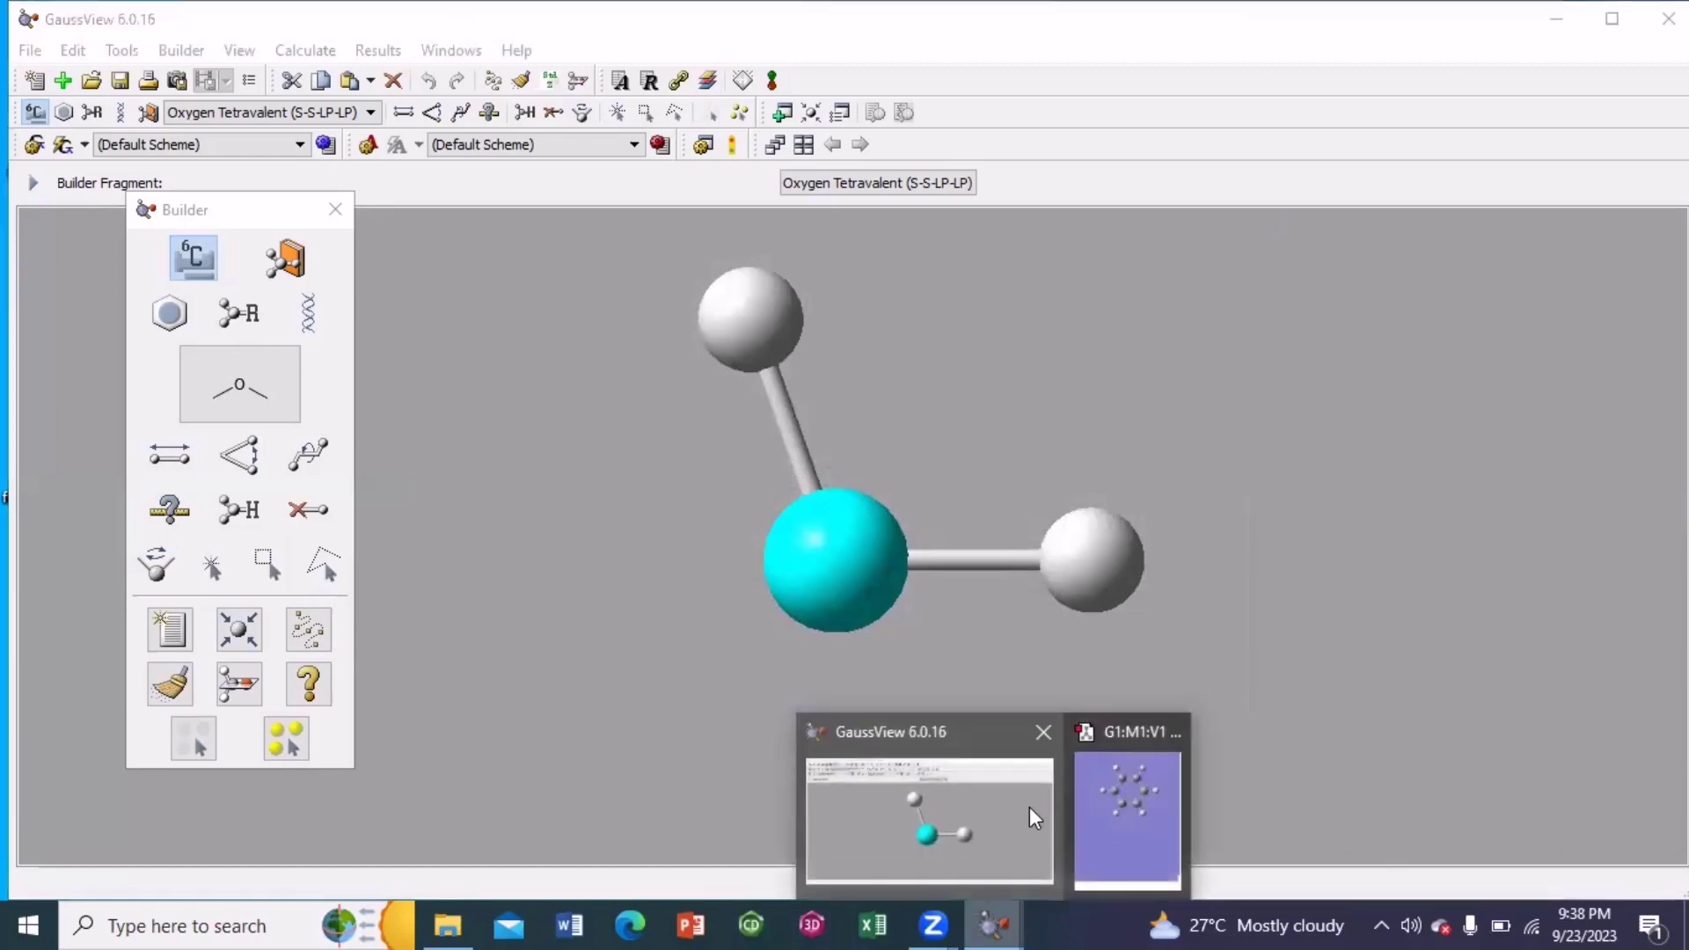
click(1110, 811)
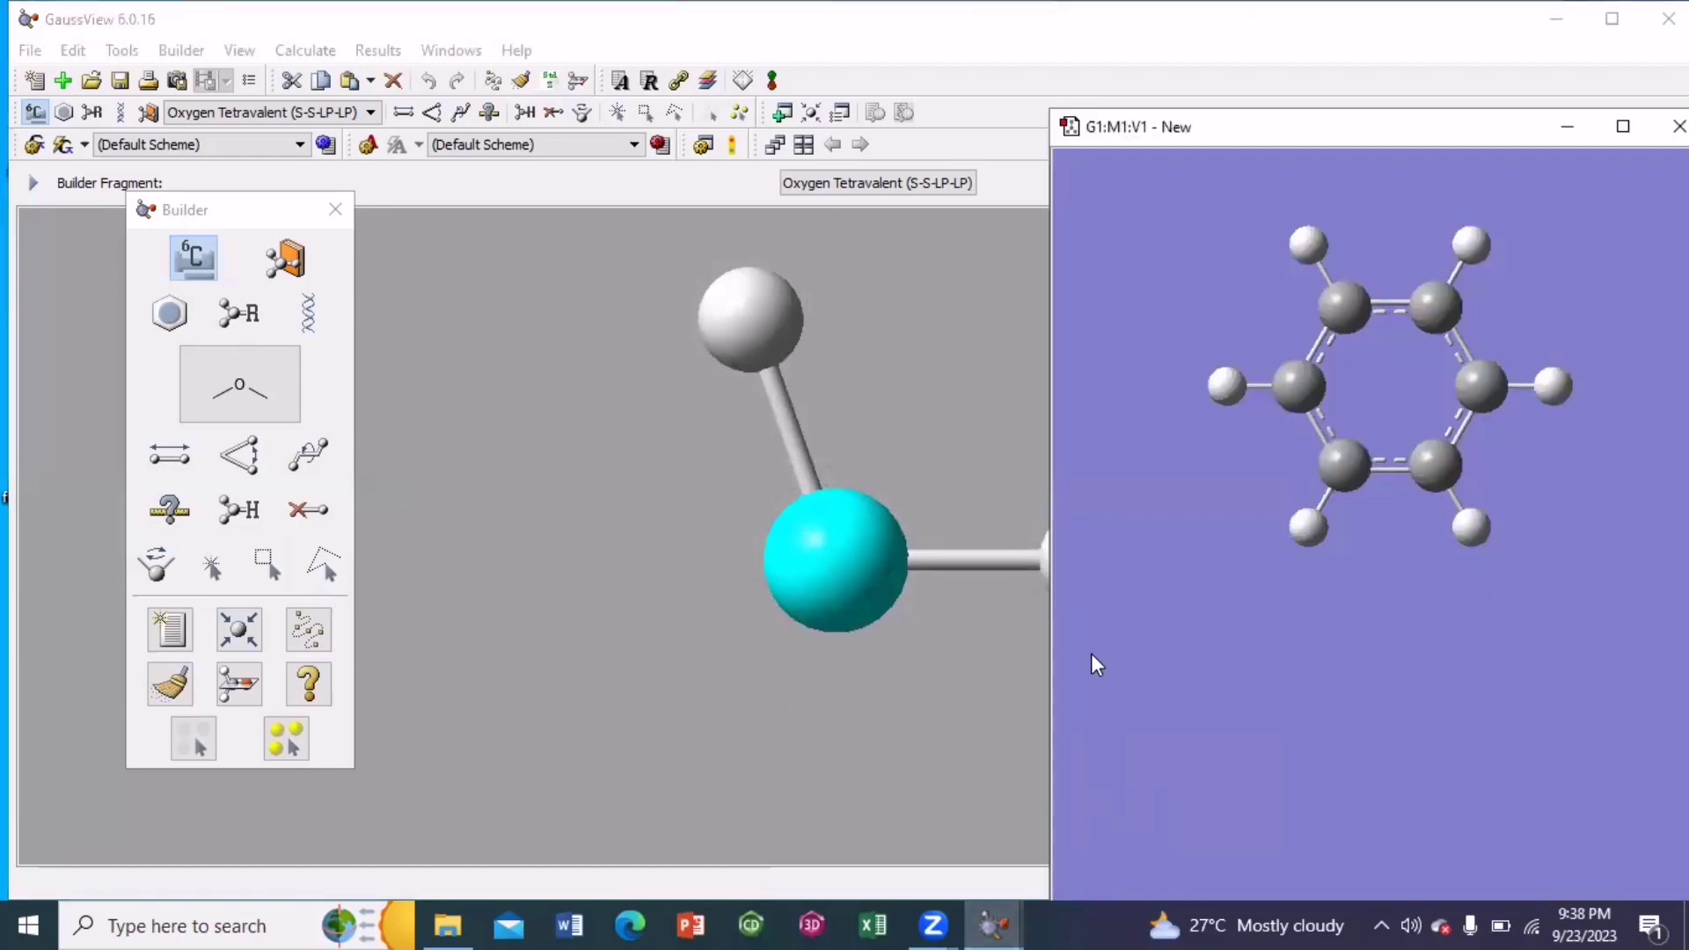
click(1313, 532)
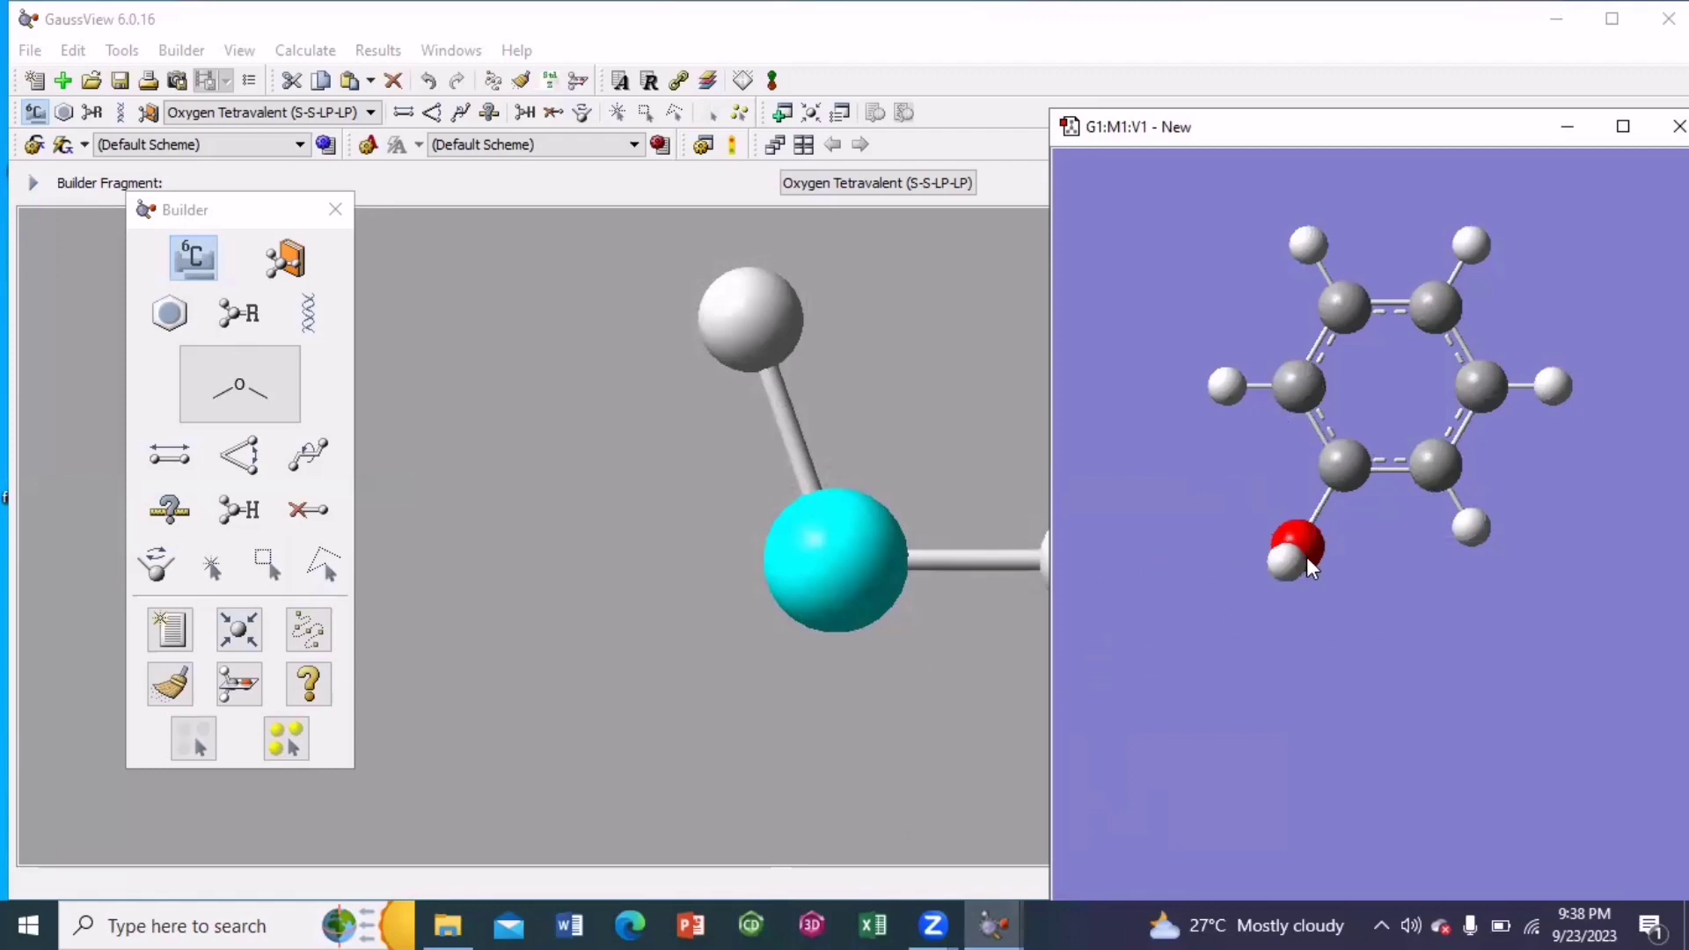
Close the Builder palette and shift the phenol window slightly left
click(170, 689)
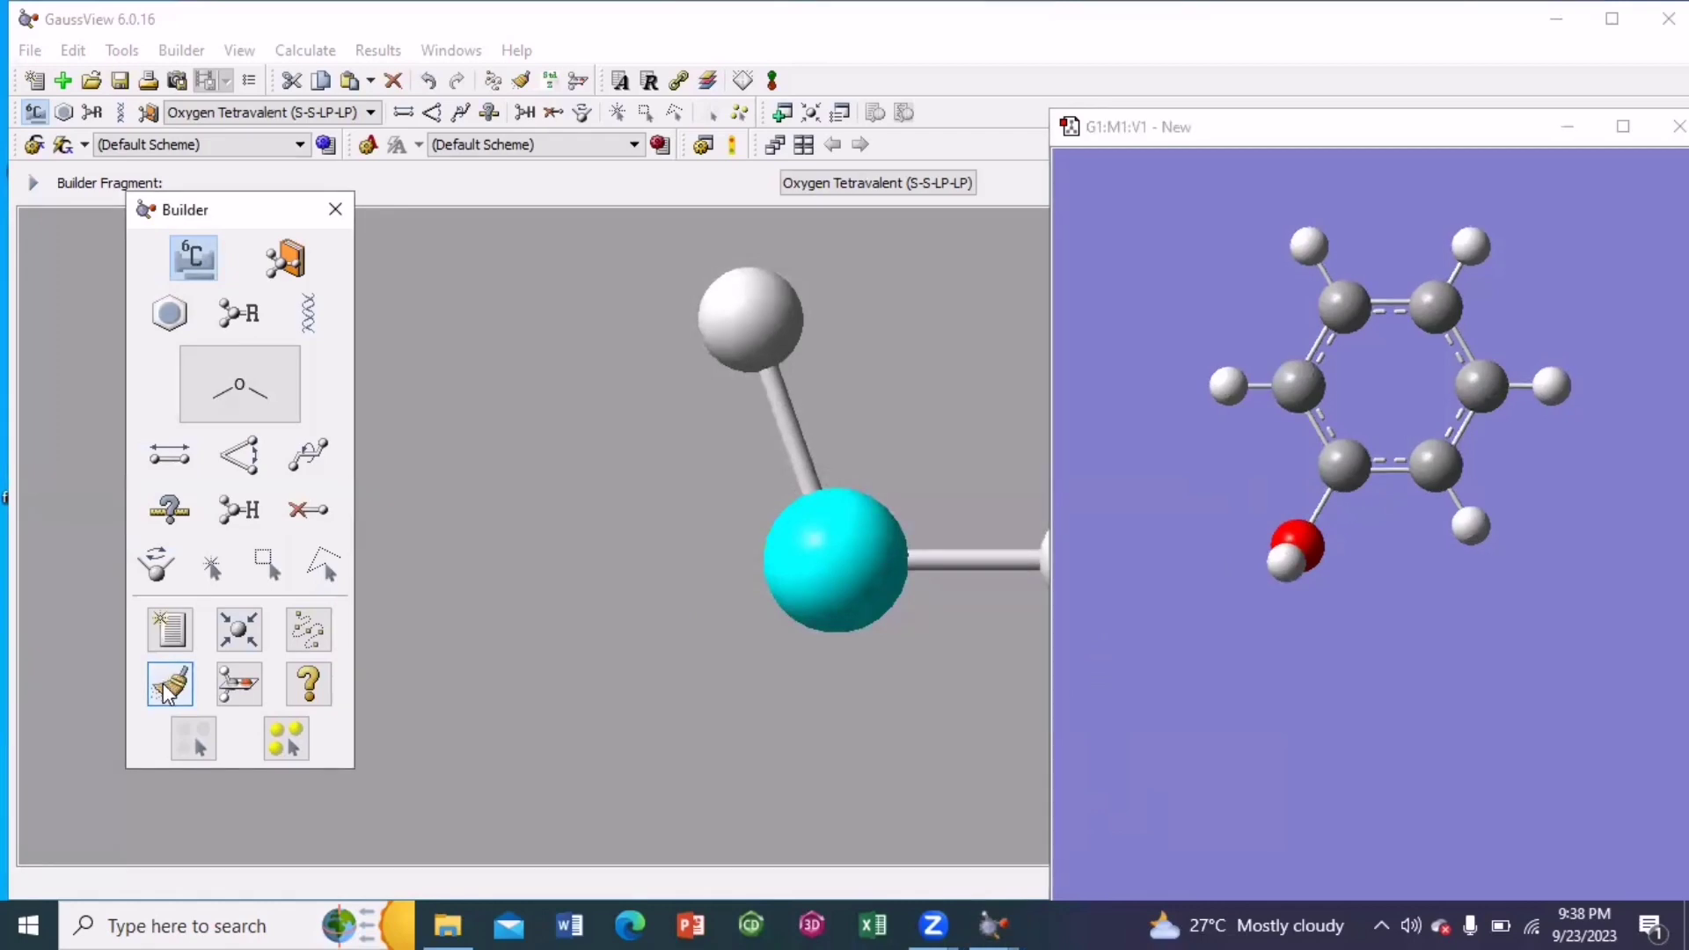
click(335, 211)
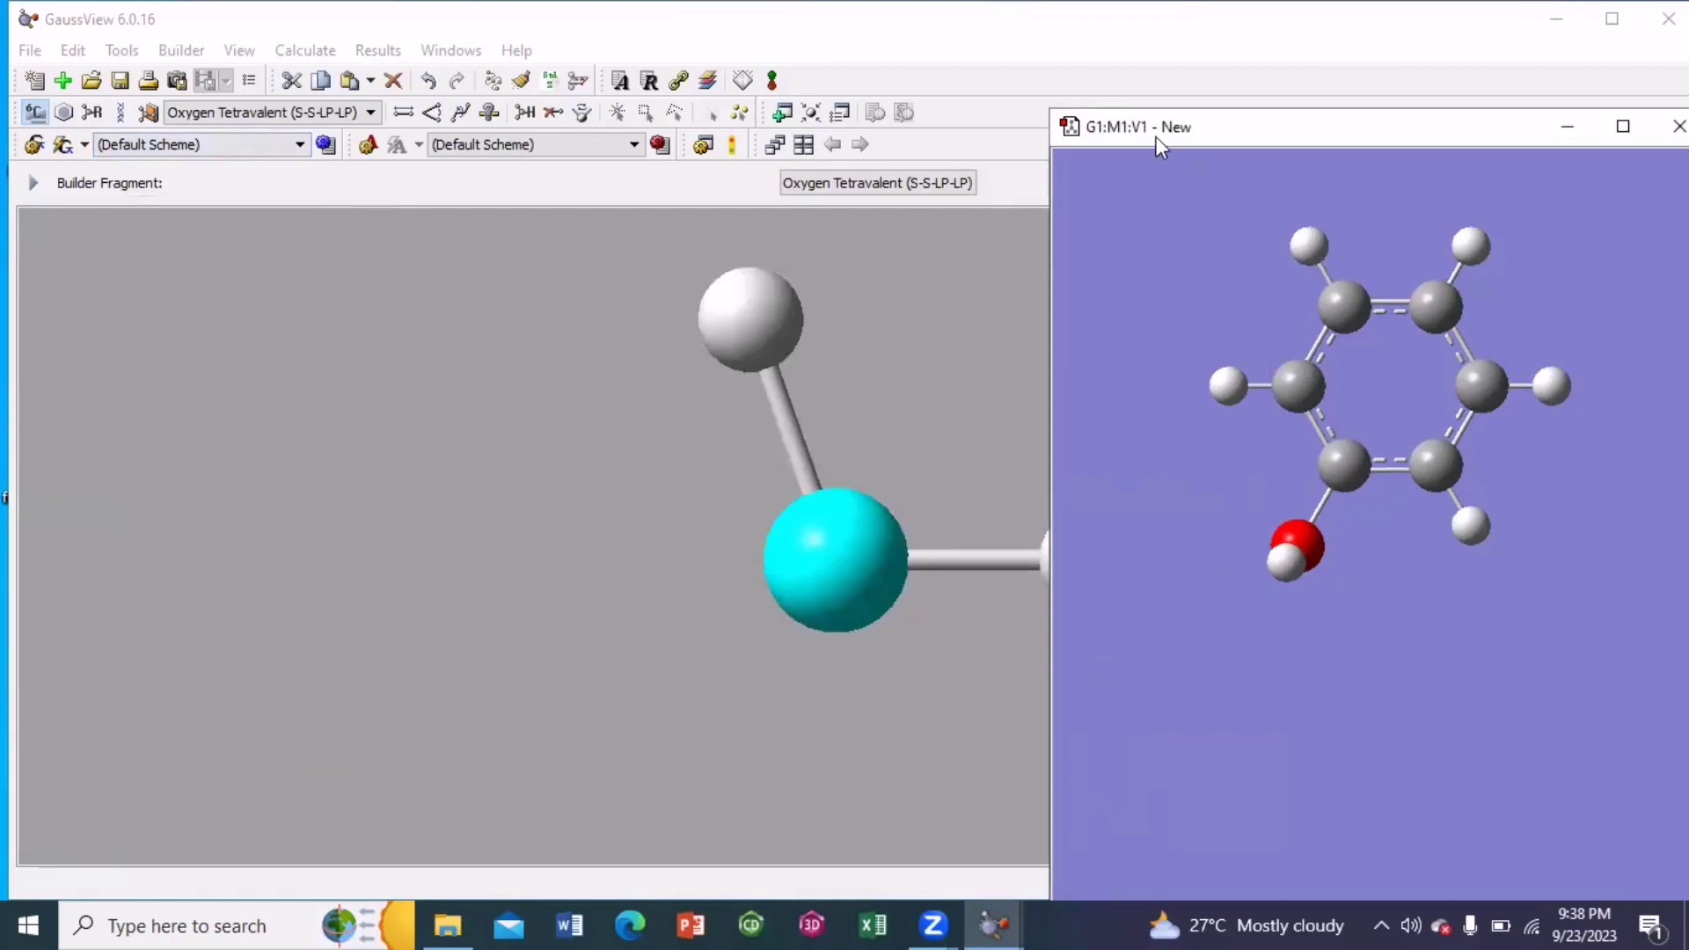
drag(1135, 128, 1126, 128)
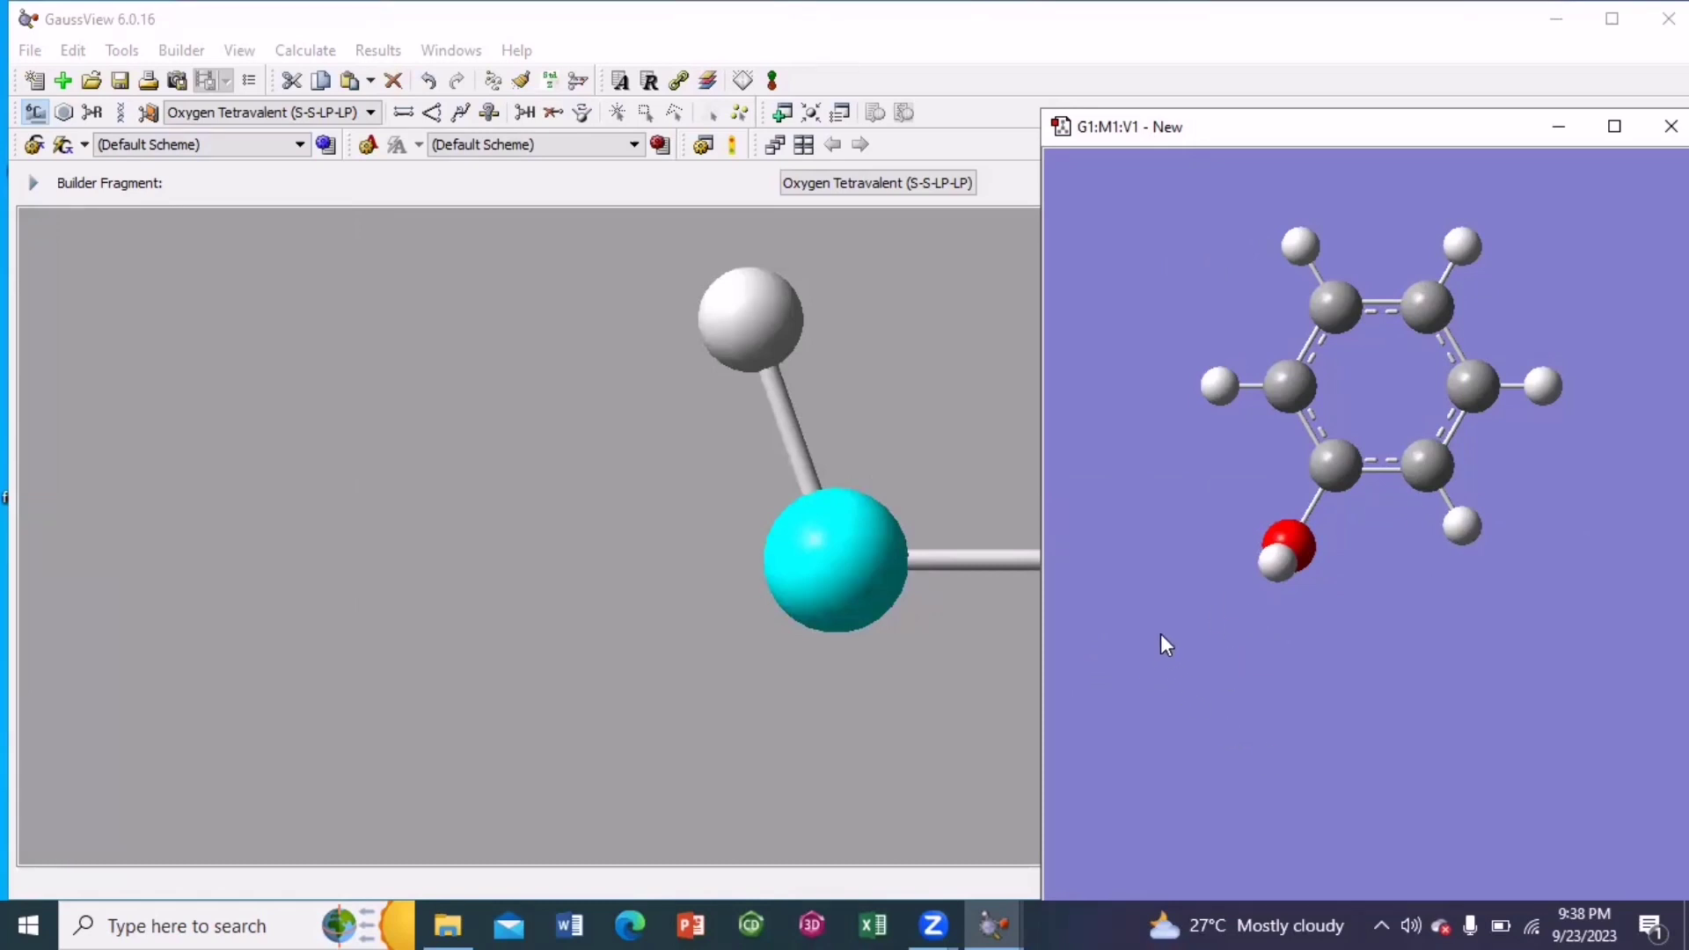
Start a Gaussian Calculation Setup for phenol with Energy as the job type
right_click(1203, 583)
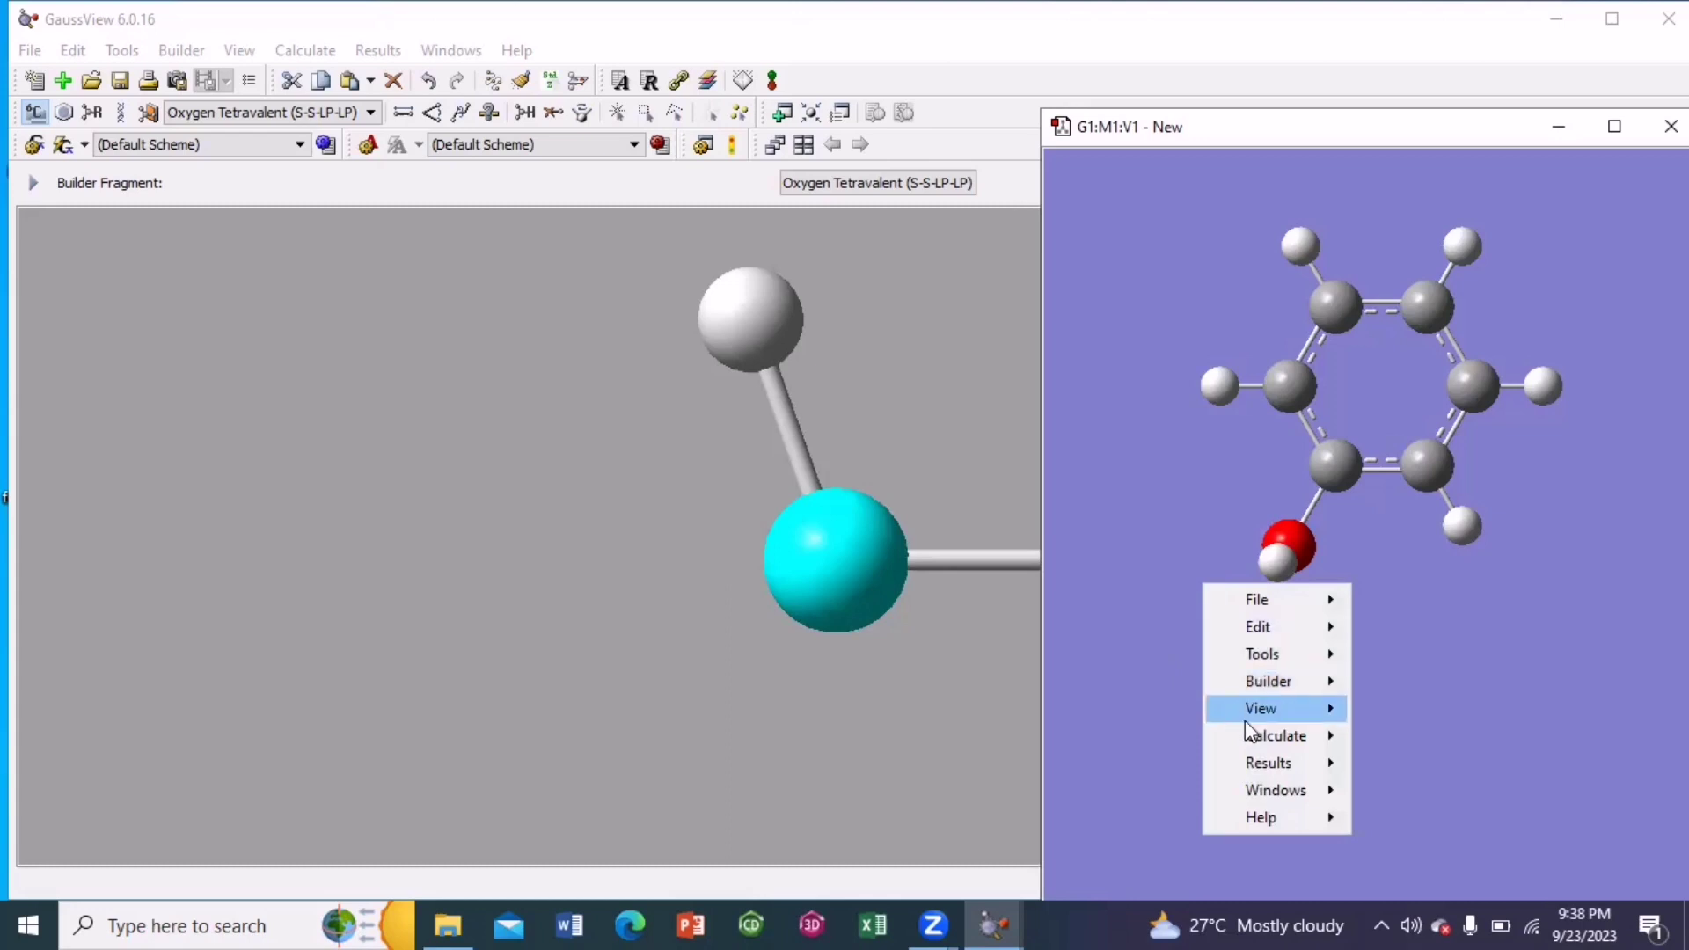
mouse_move(1258, 744)
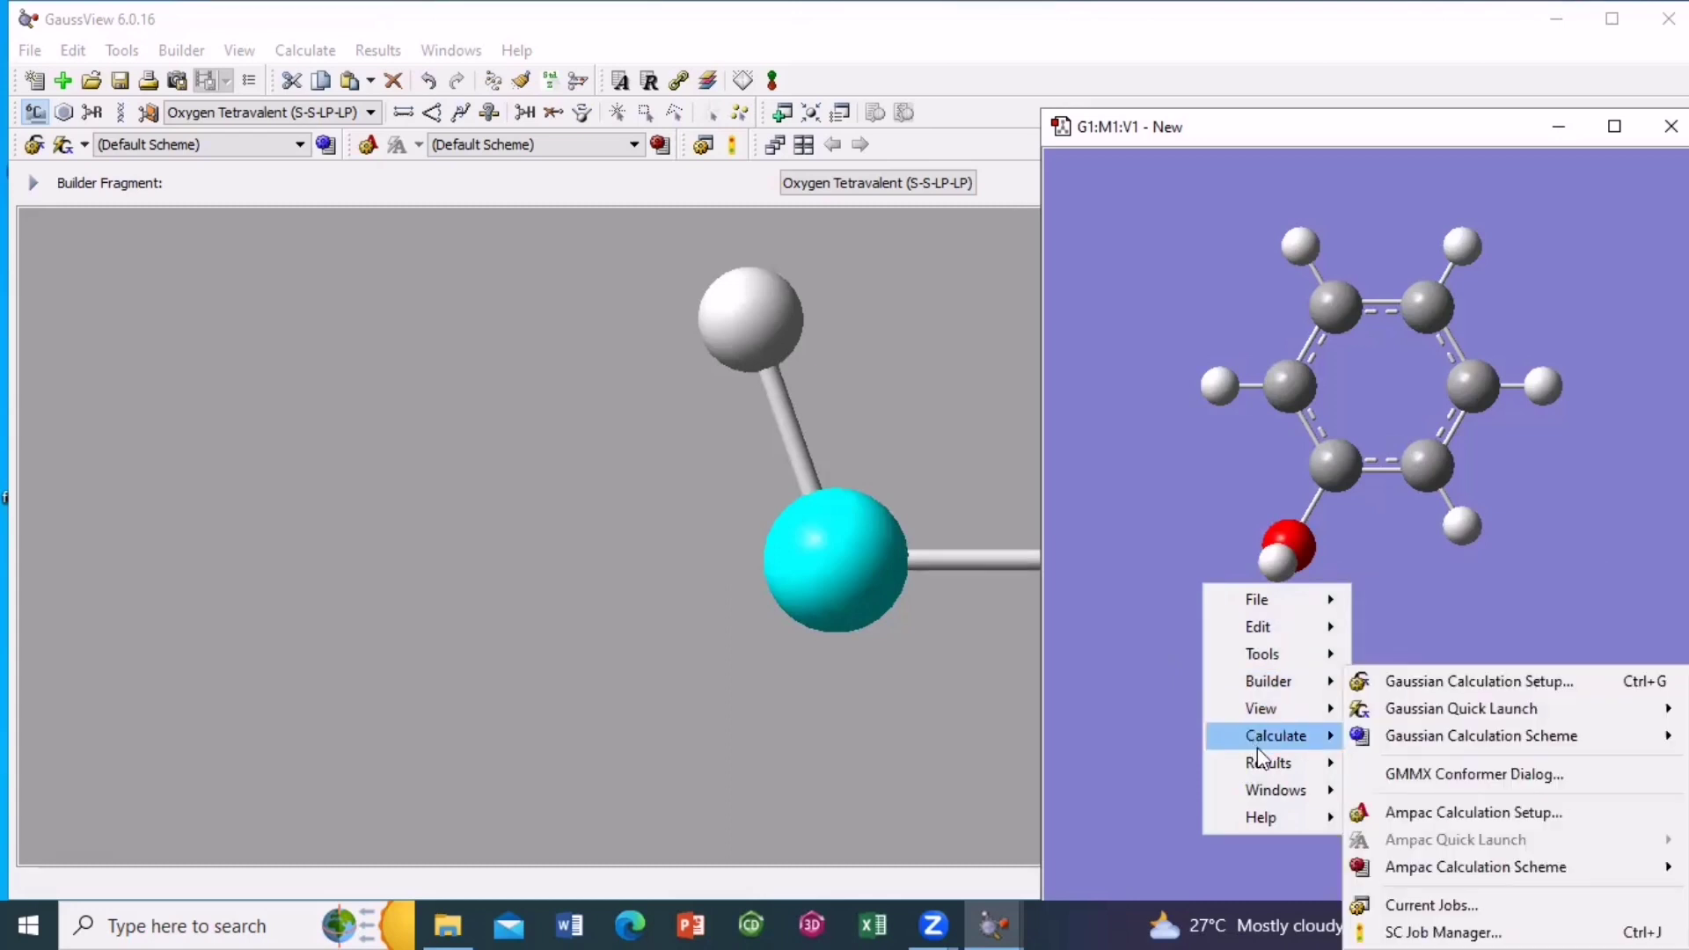
click(1405, 683)
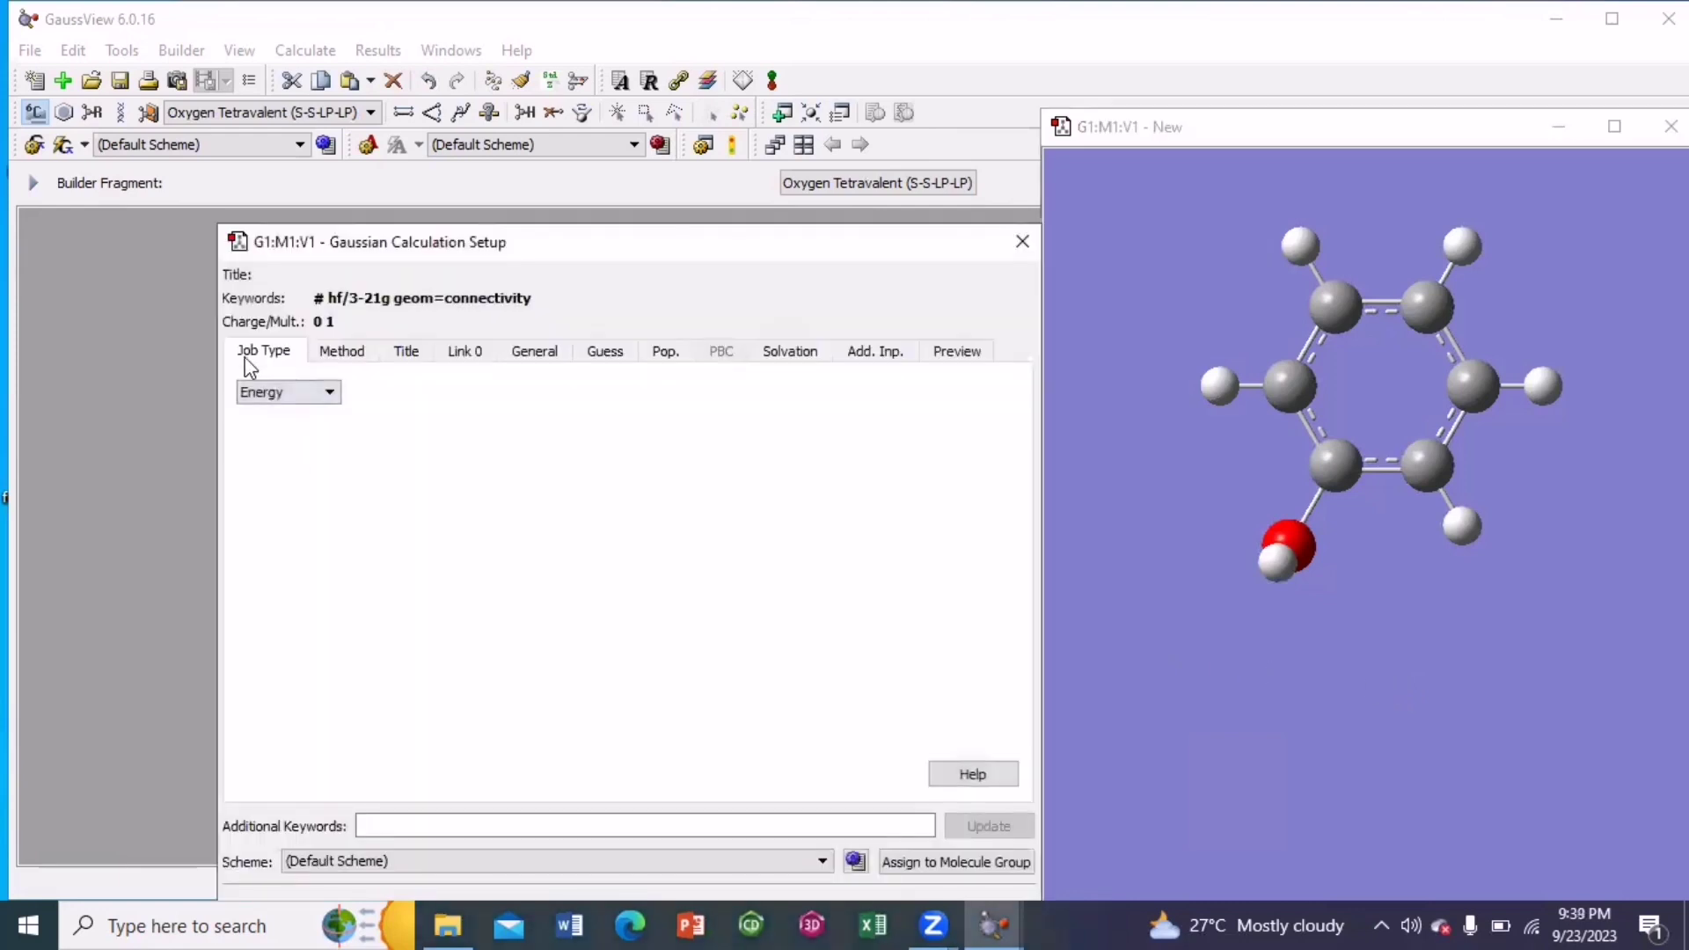
click(298, 397)
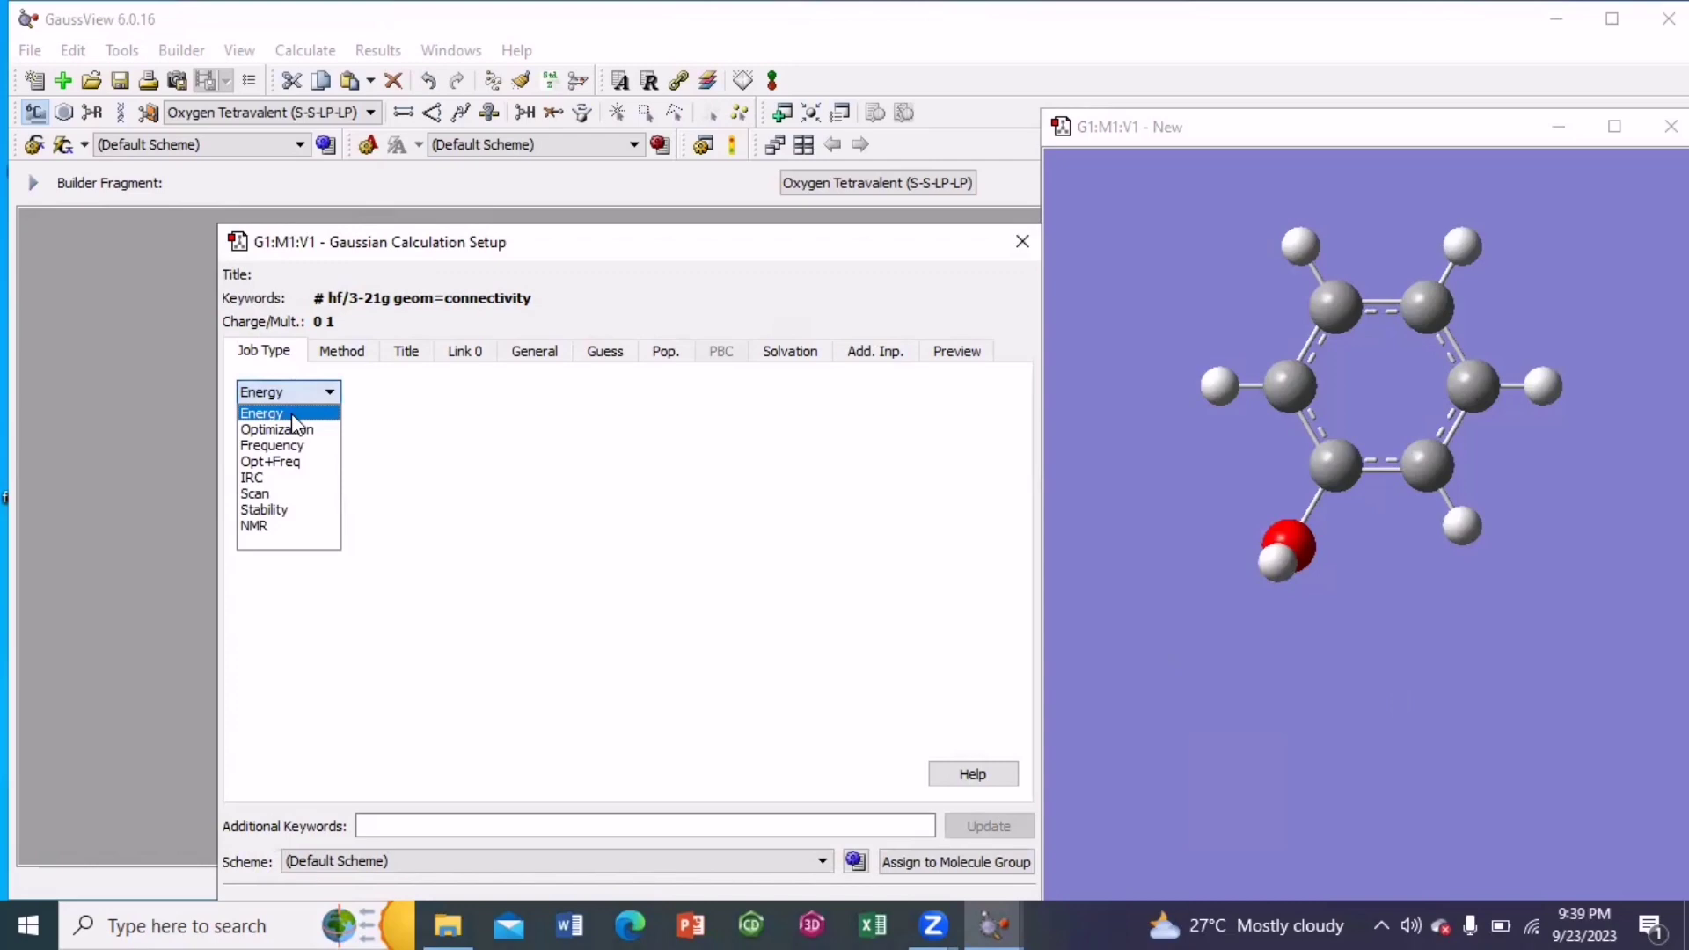
click(292, 414)
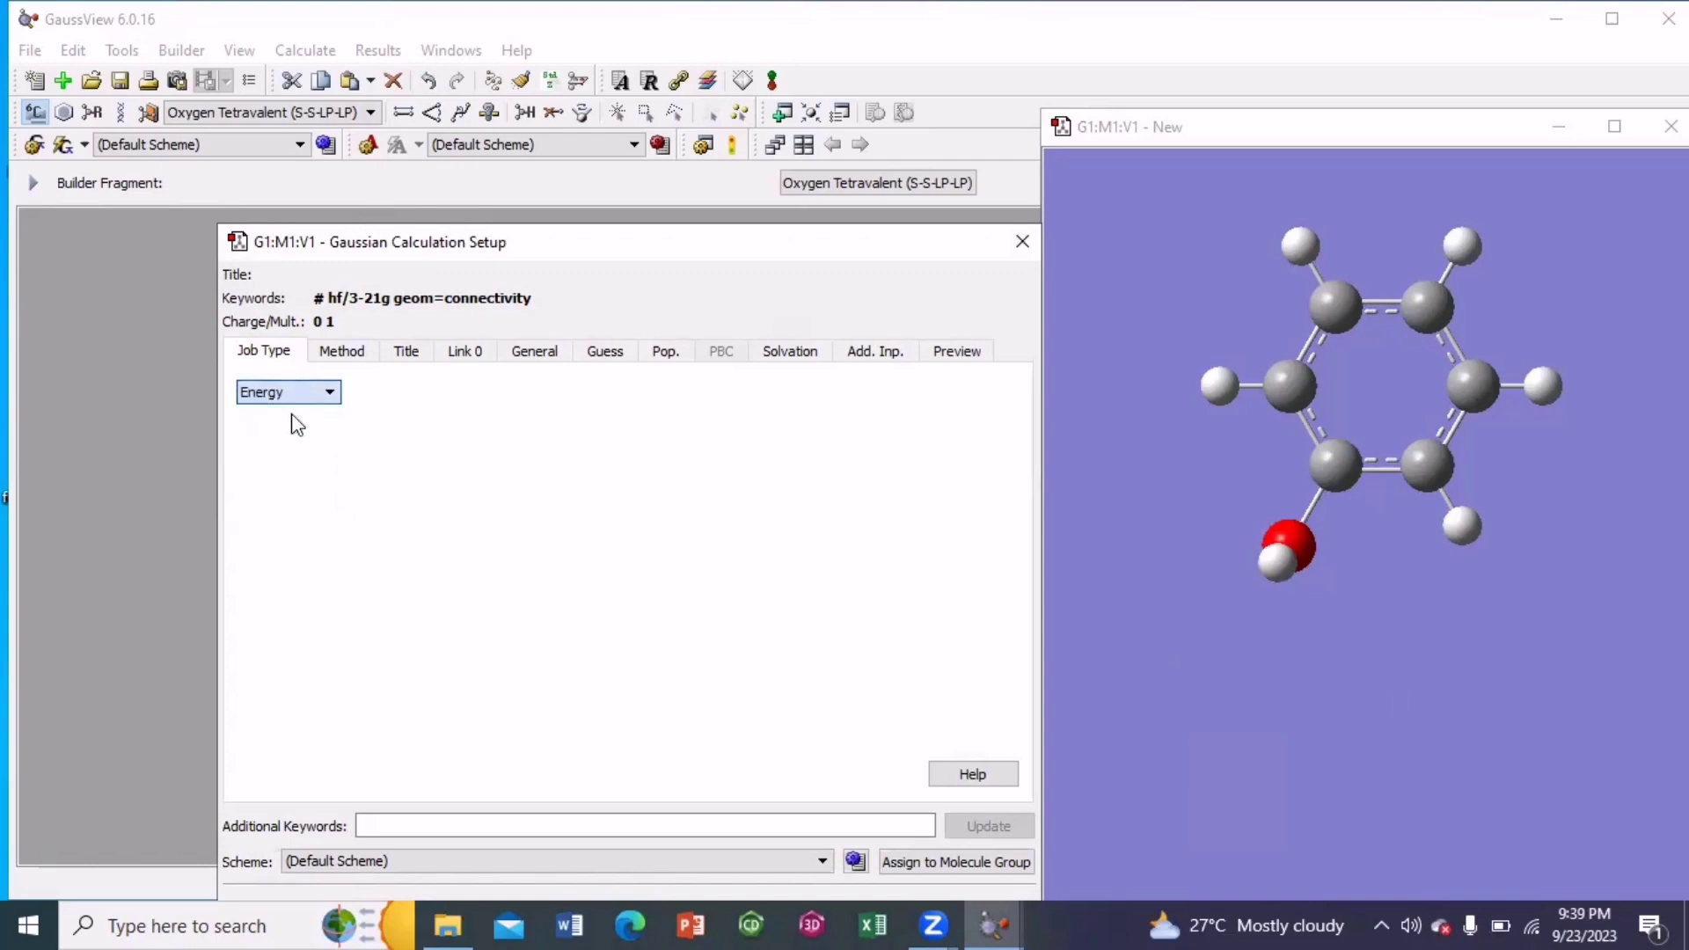
Set the method to DFT B3LYP with the 6-31G basis set
click(347, 353)
click(490, 430)
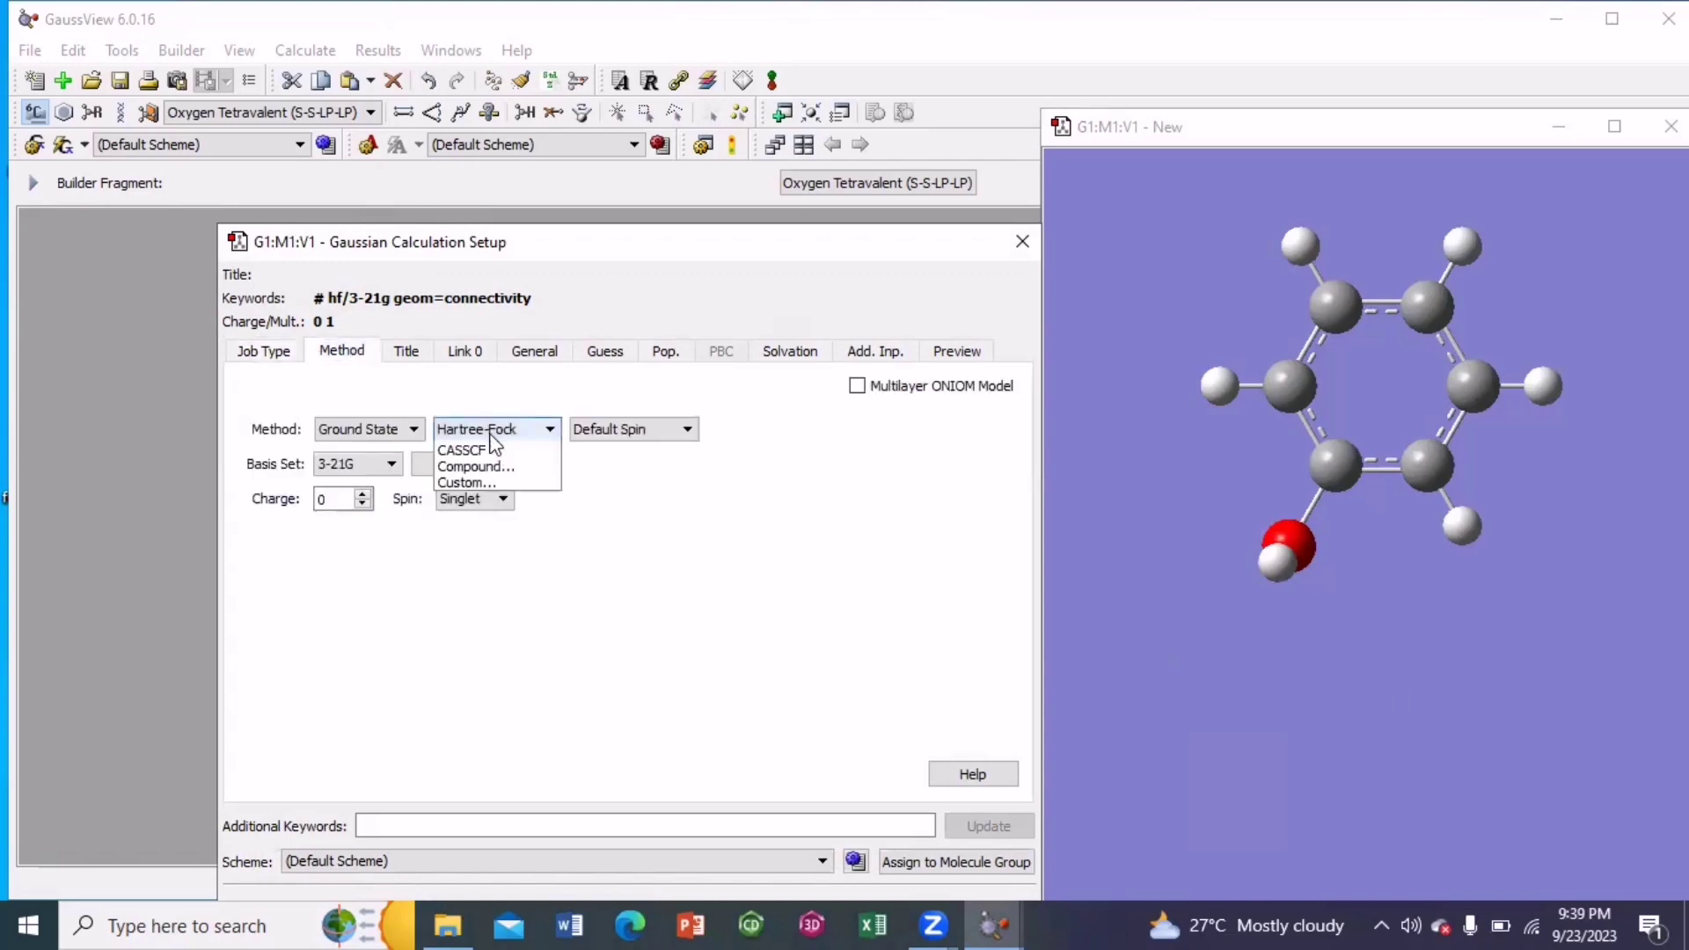
click(486, 500)
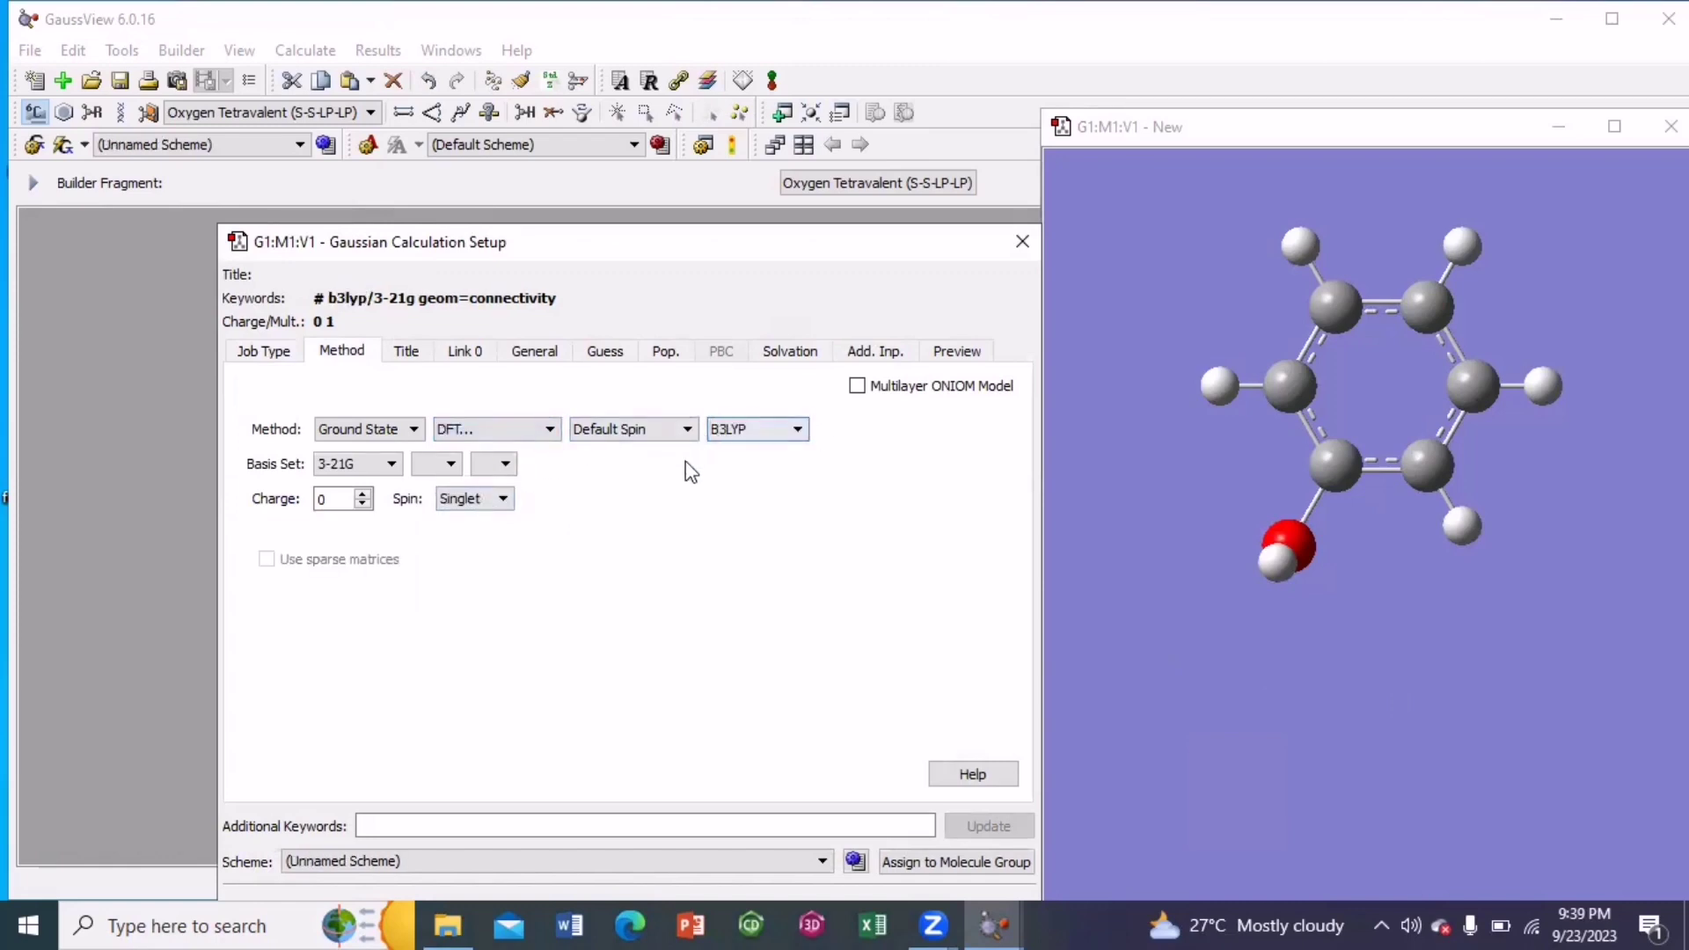
click(348, 478)
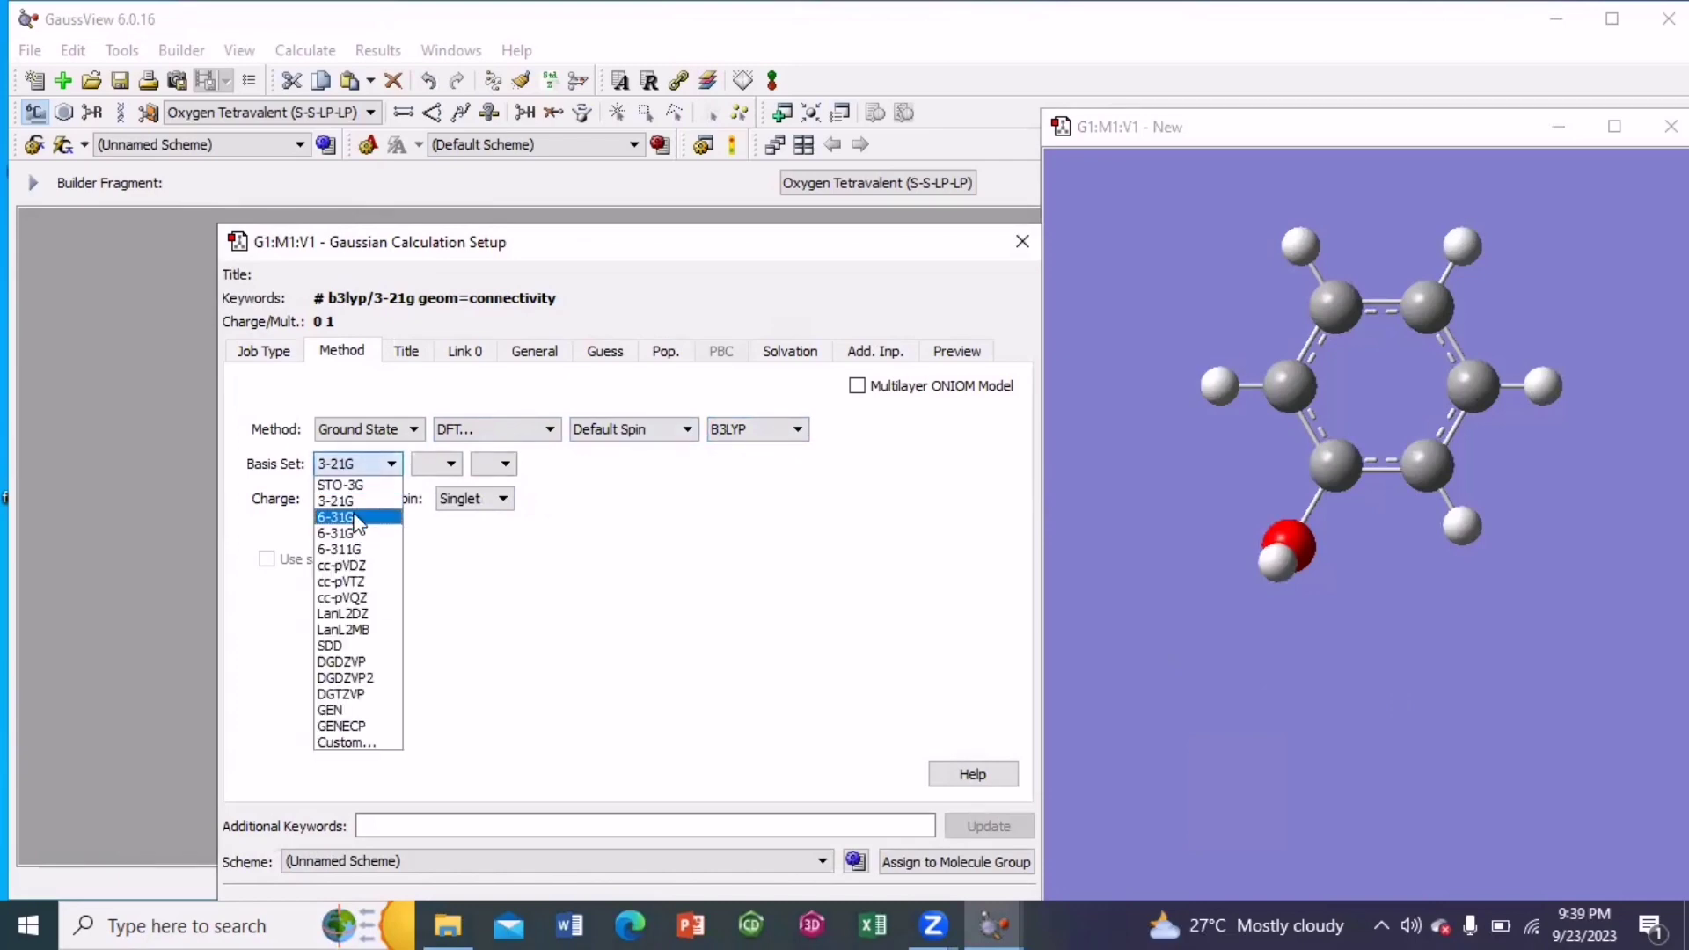
click(358, 523)
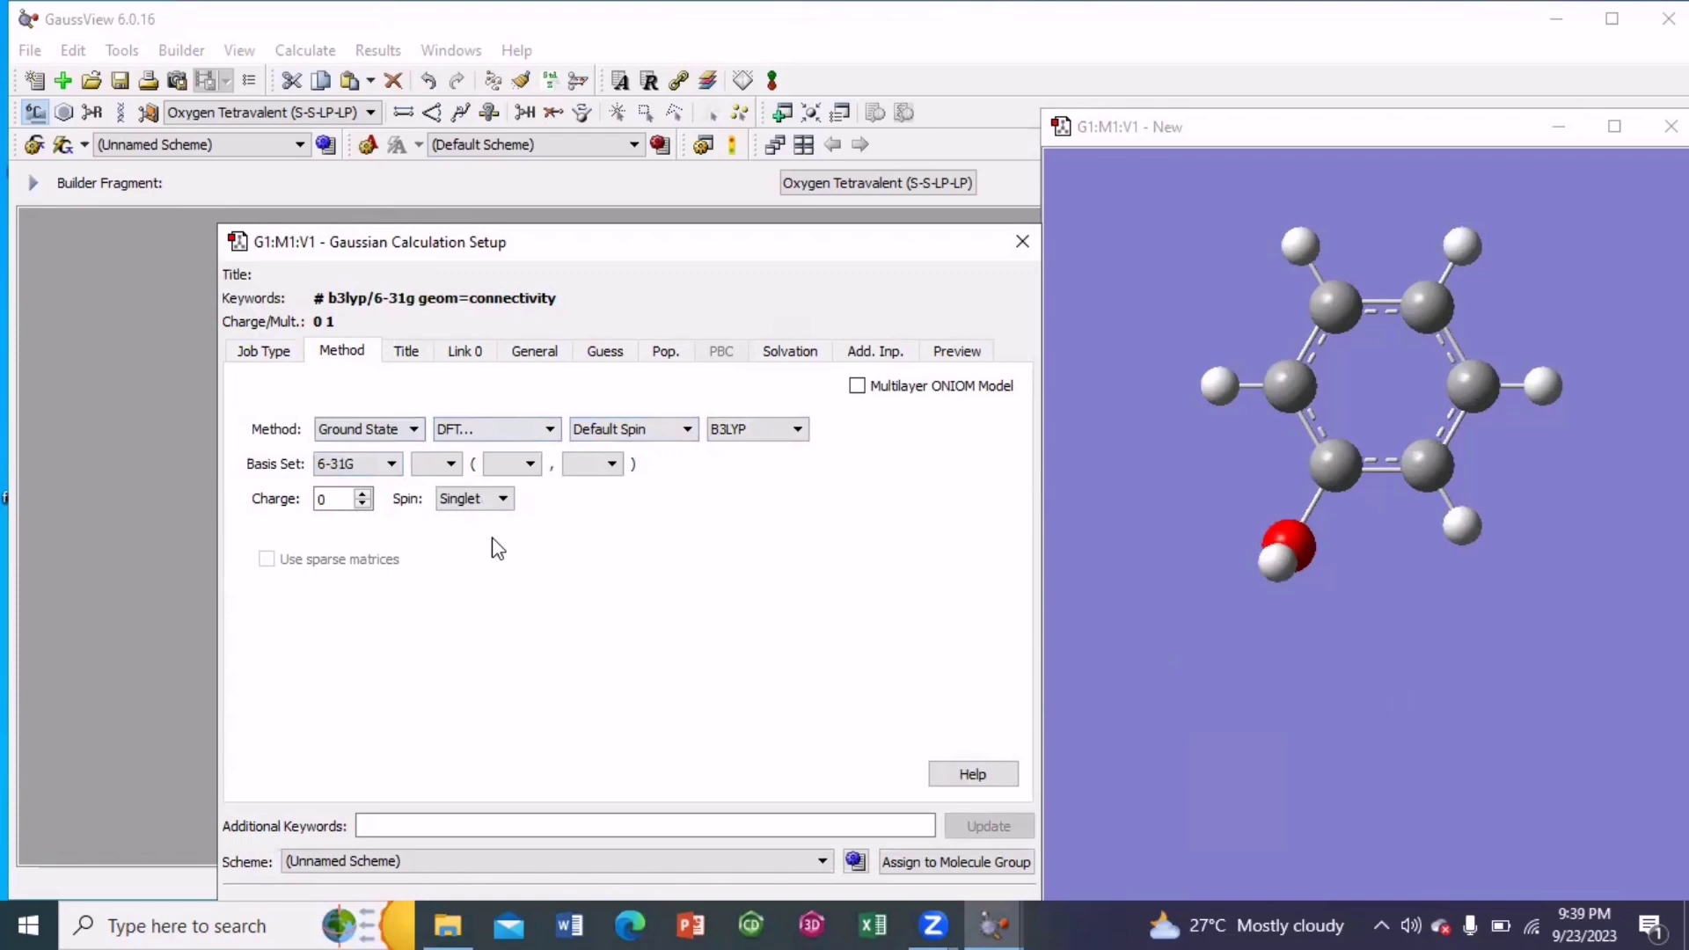
Give the job the title C6H6O-ene
click(412, 352)
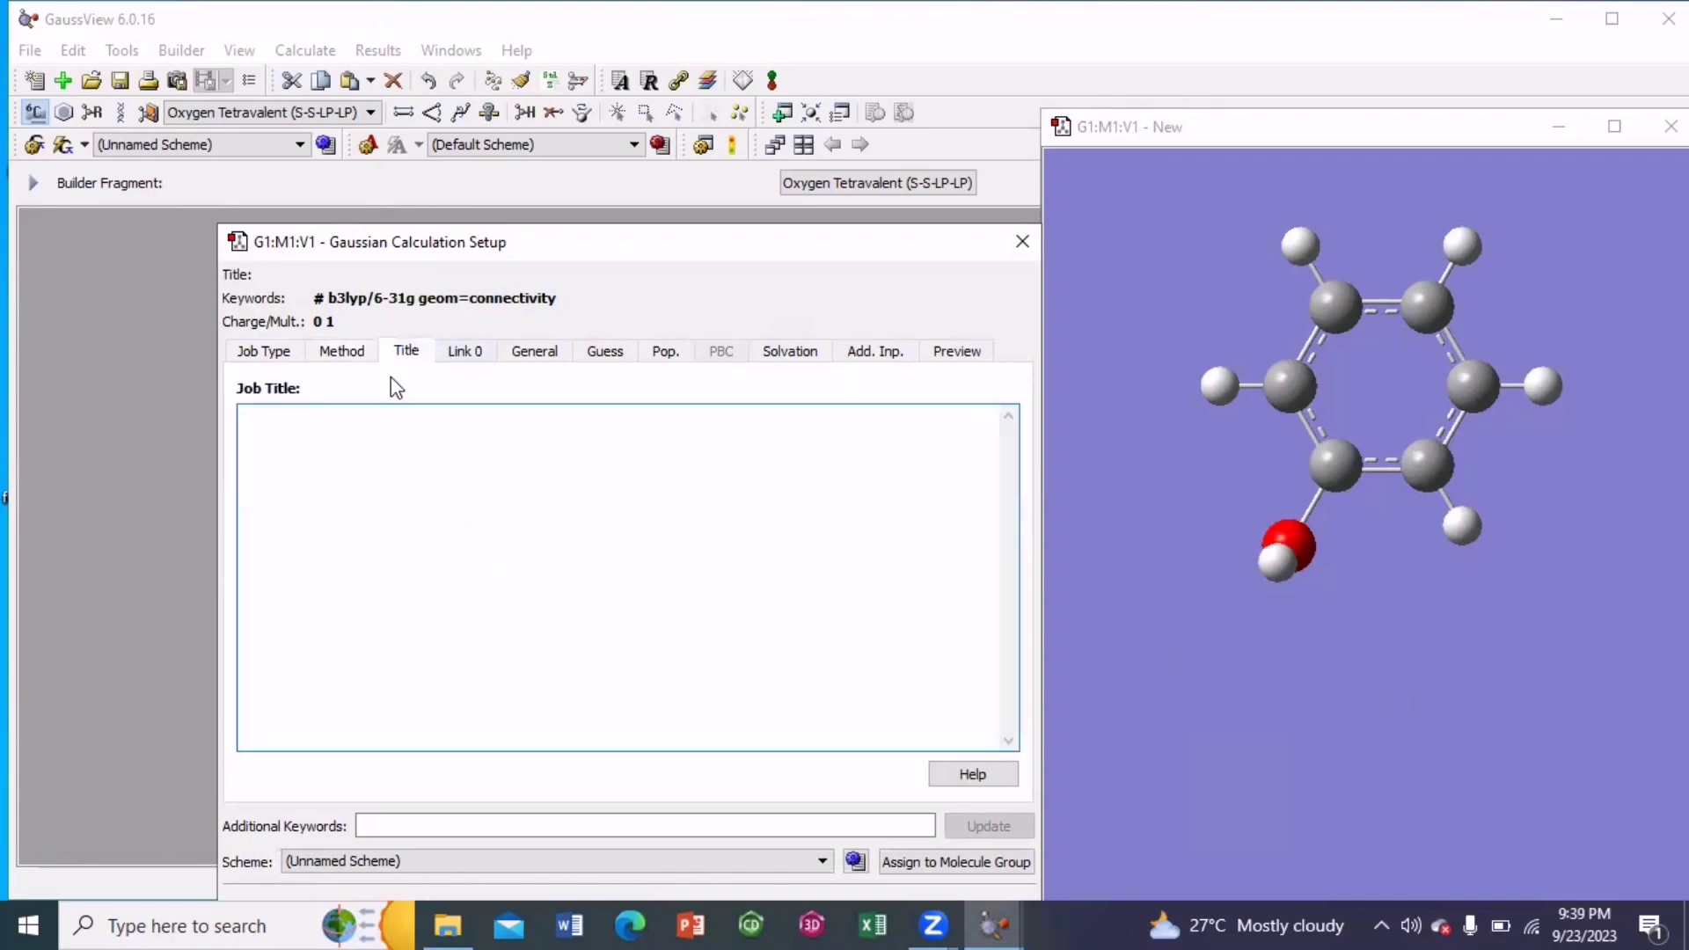
click(427, 409)
text(c6H6O-ene)
Check the Link 0, General, Guess, Solvation and Add. Inp. tabs, then review the input preview
click(471, 356)
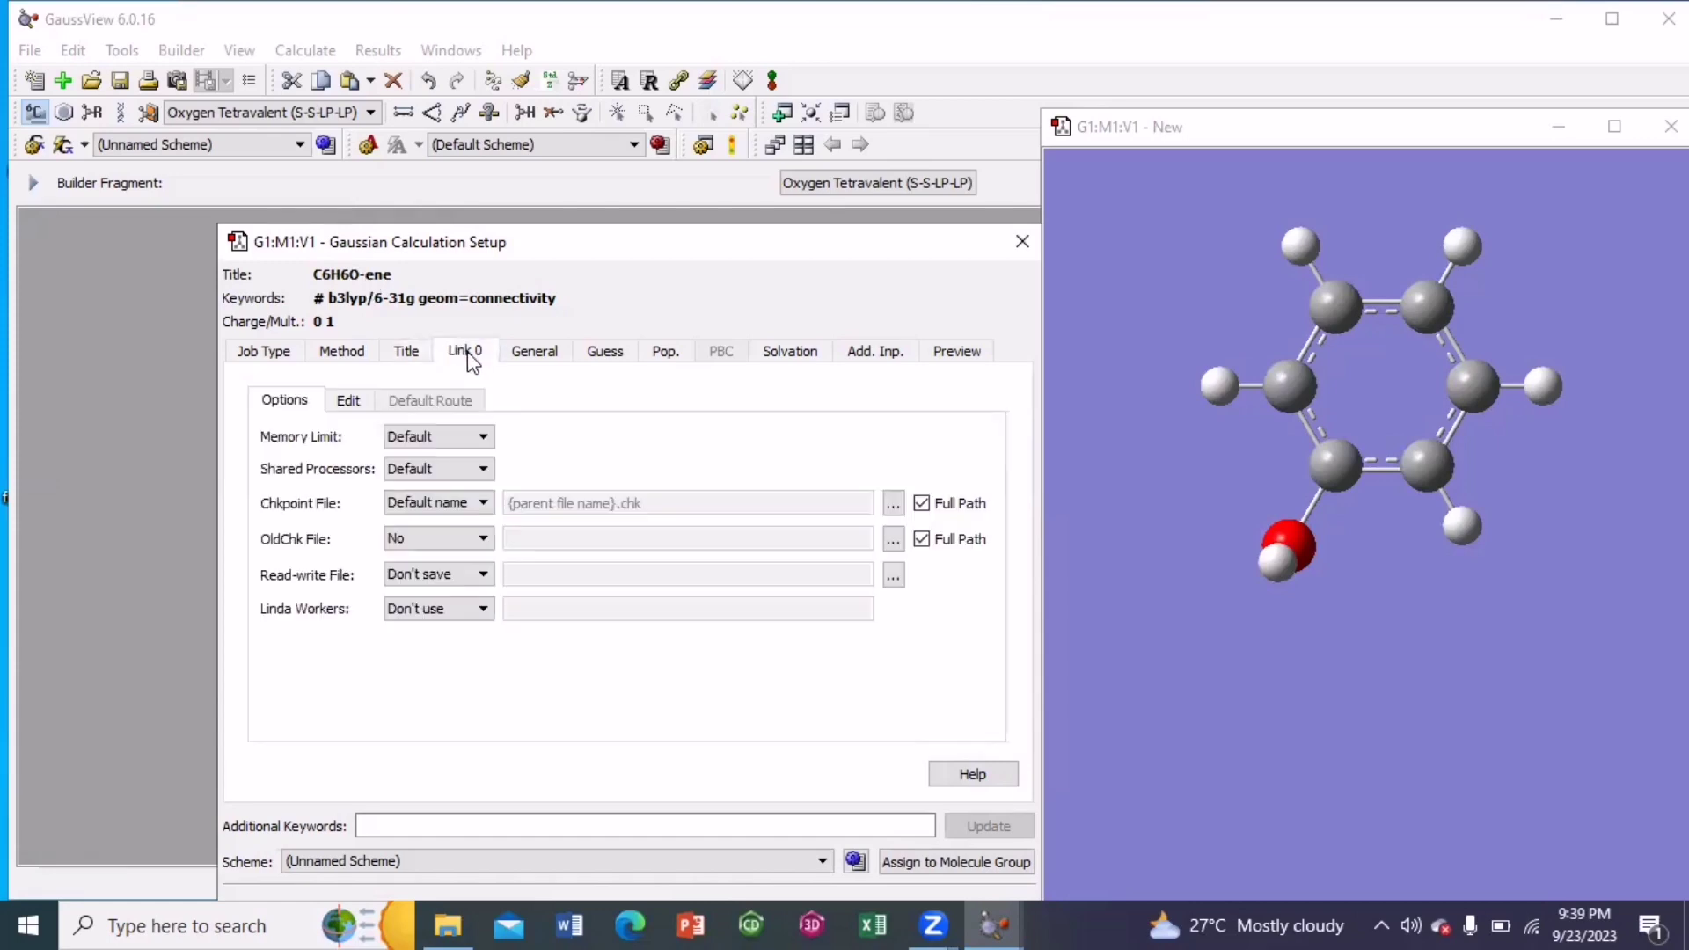
click(535, 355)
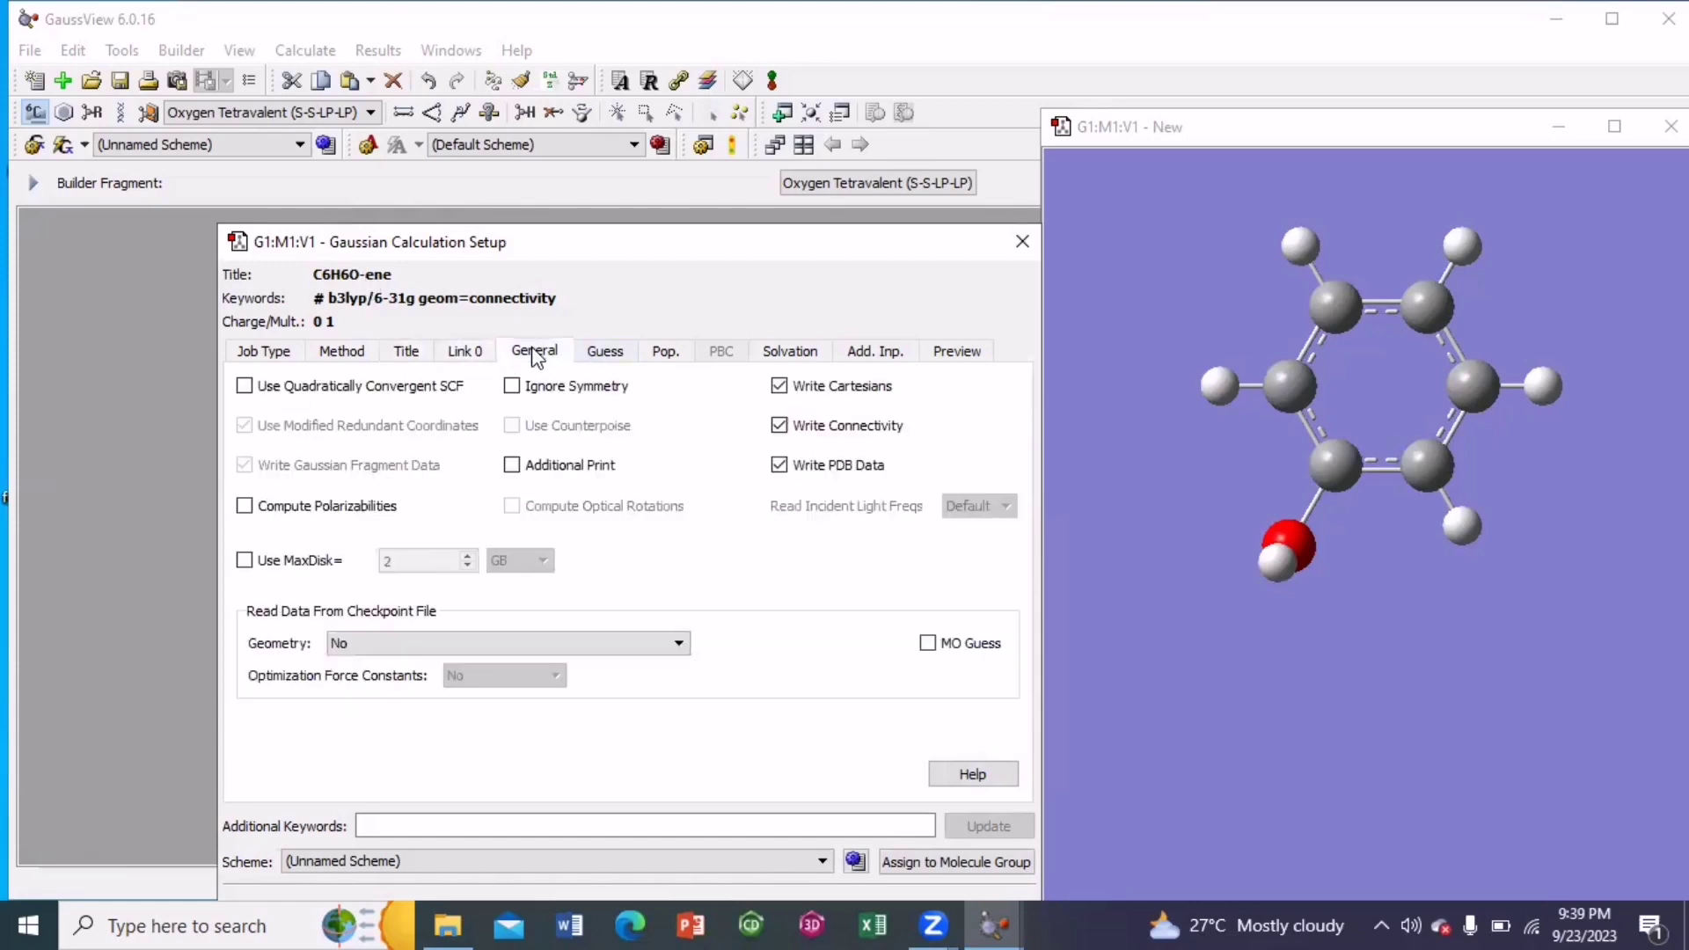
click(622, 357)
click(796, 355)
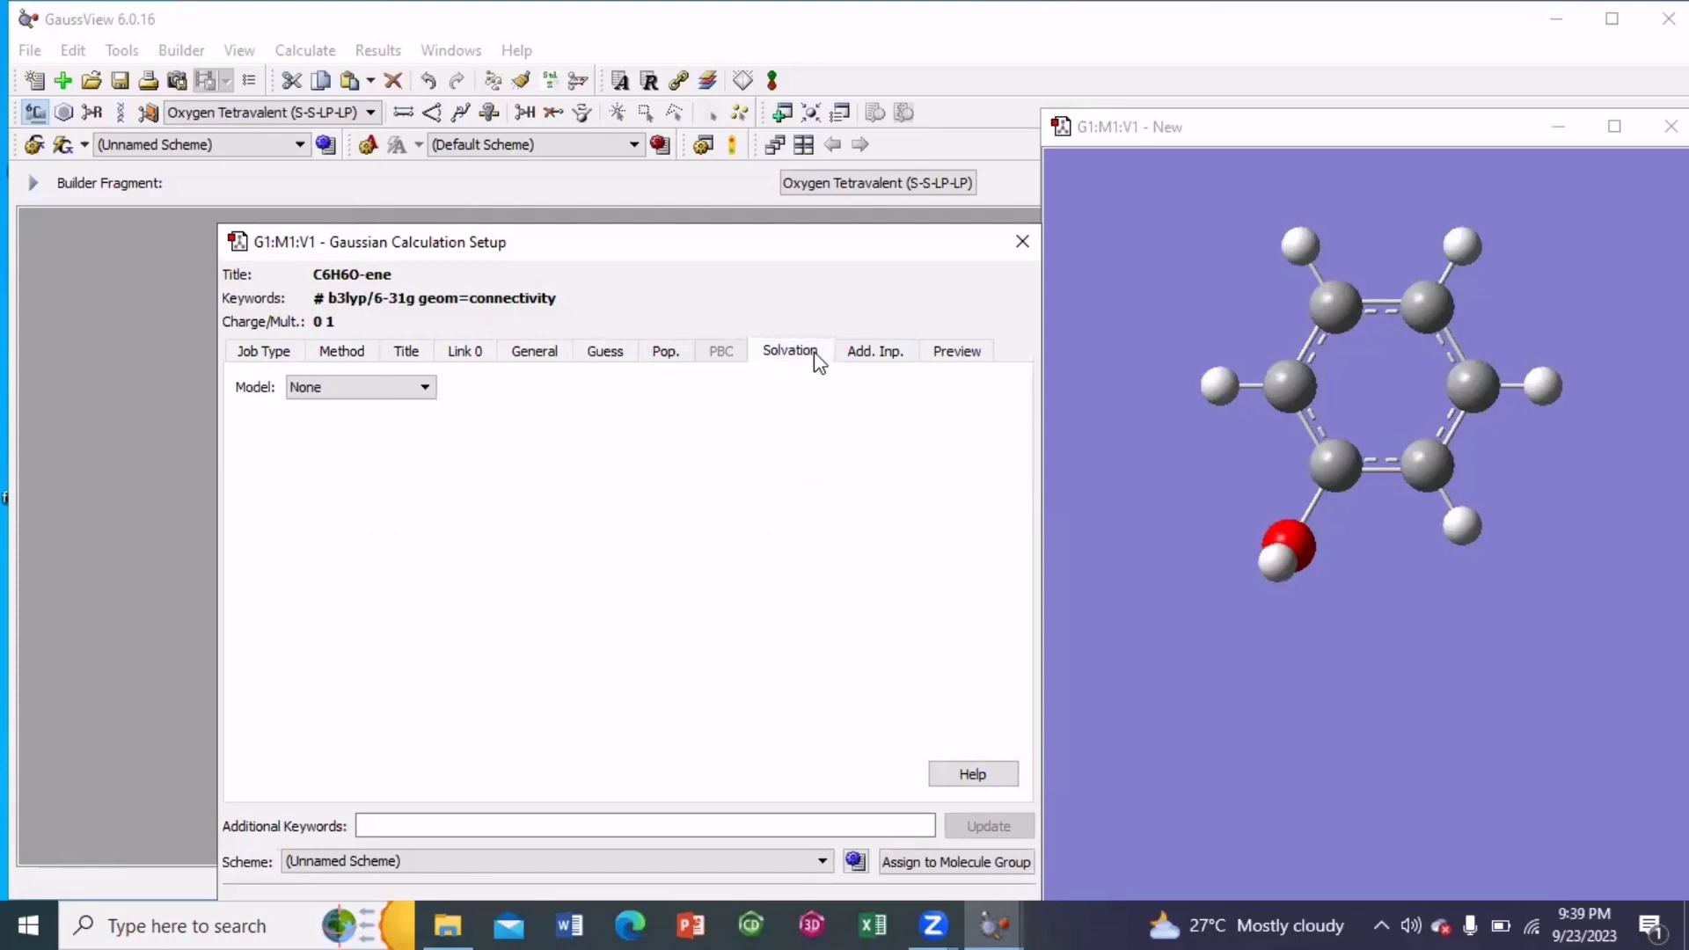
click(865, 360)
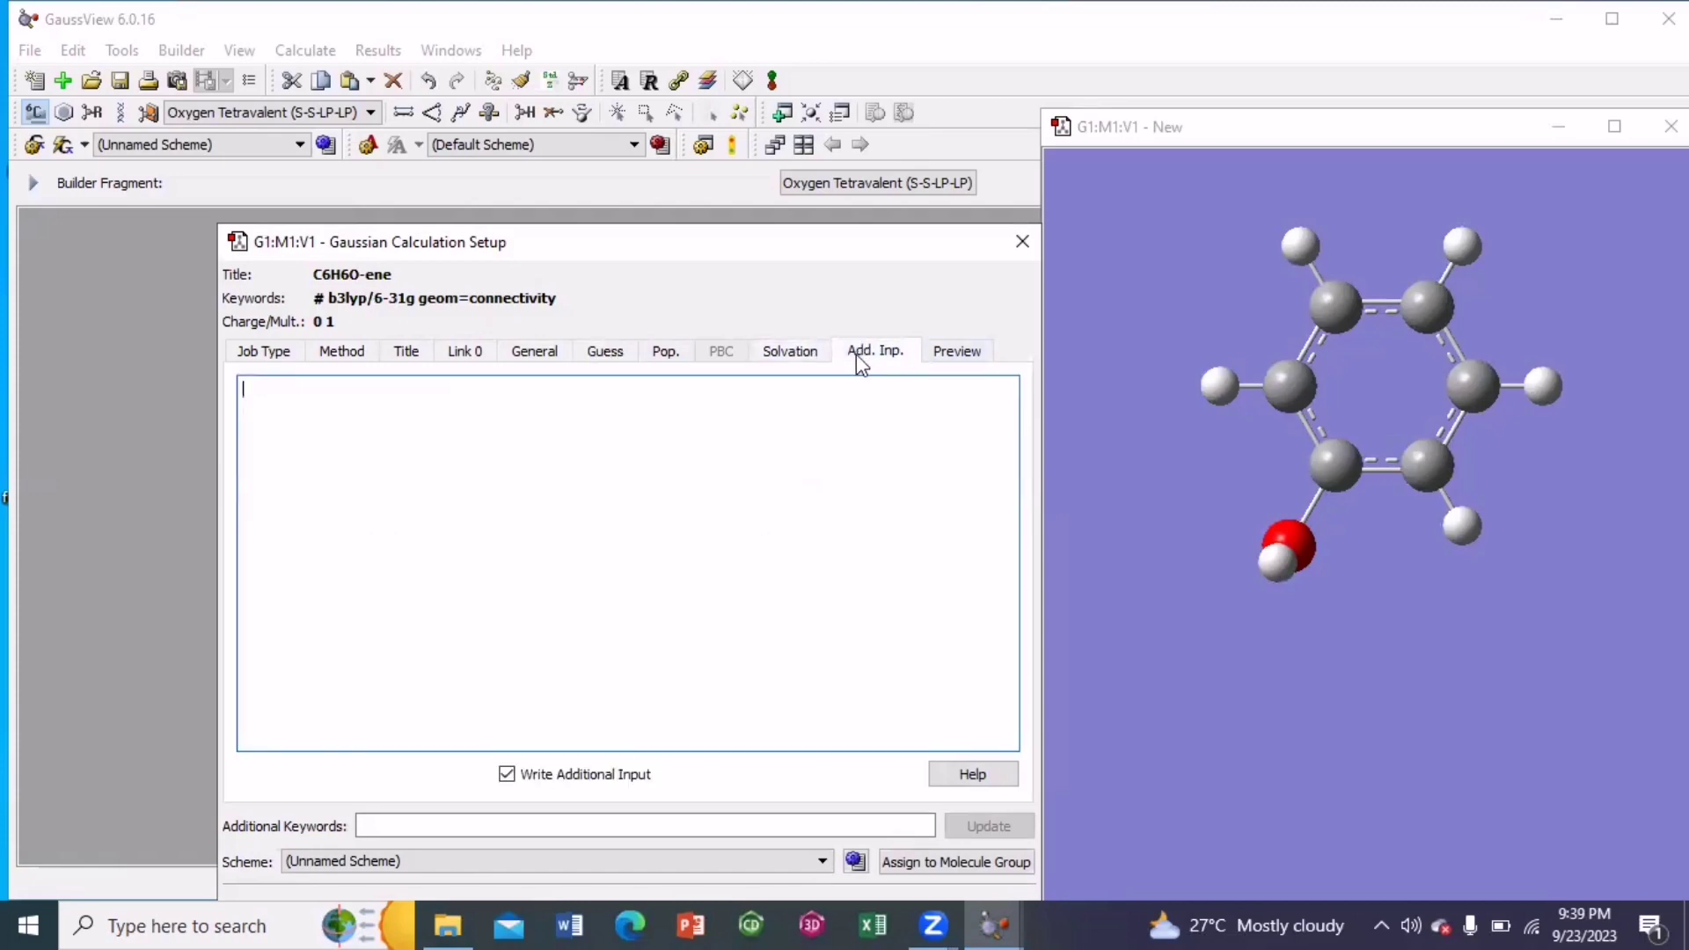
click(959, 356)
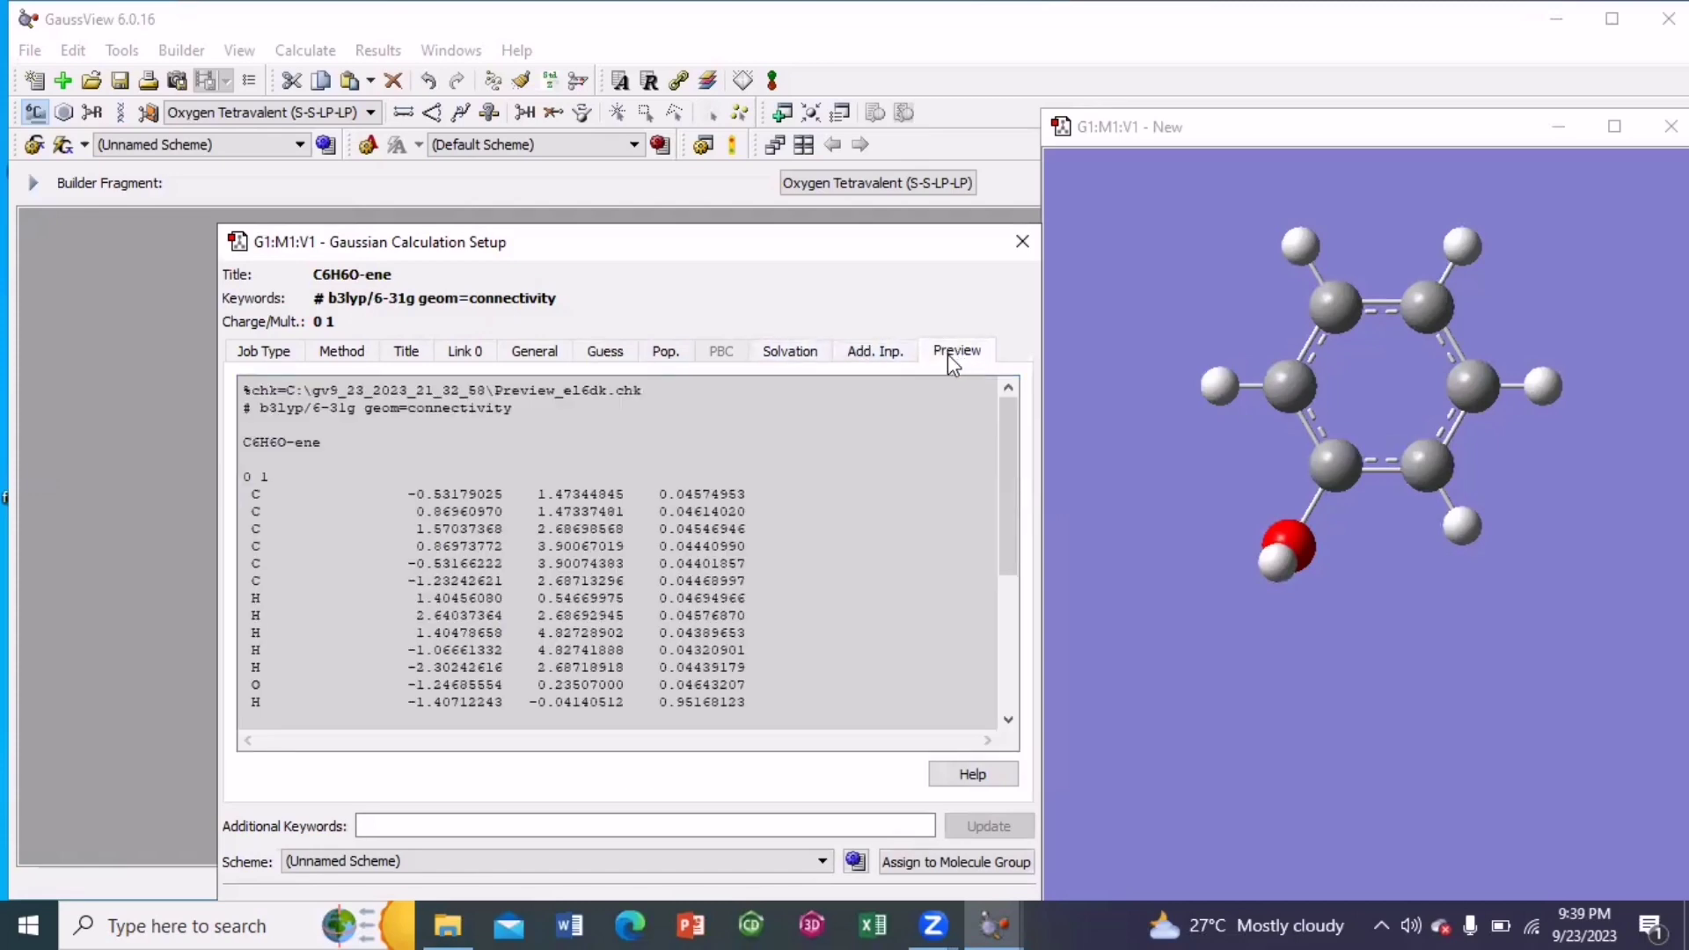
click(1011, 674)
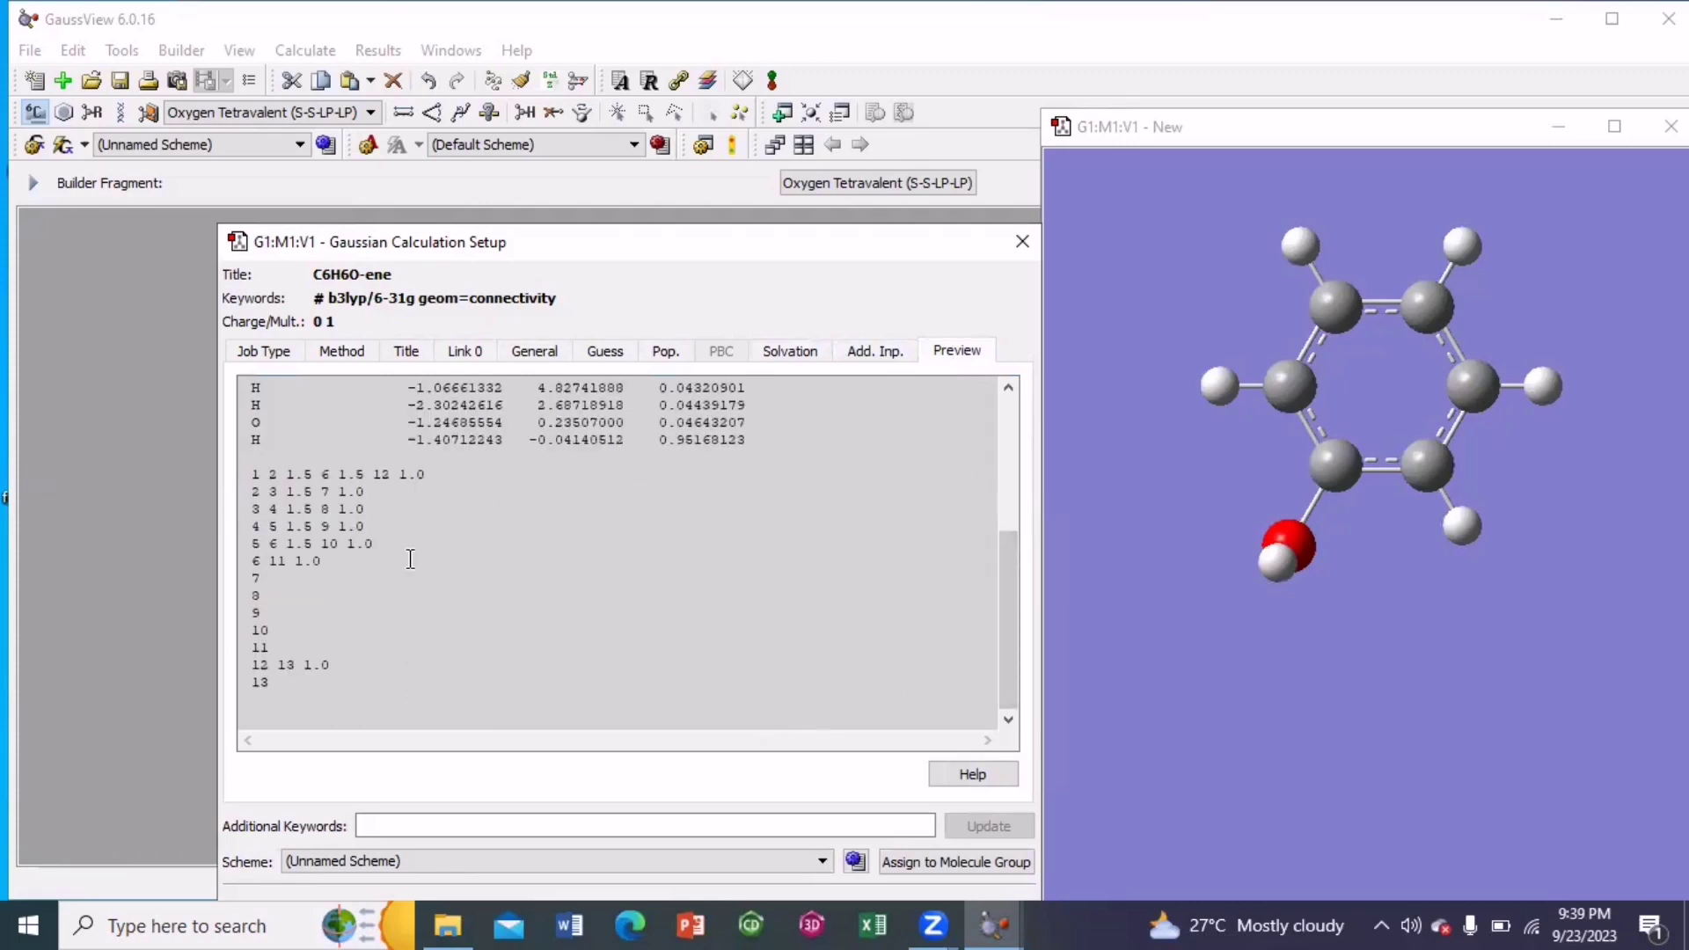
scroll(410, 559, up, 7)
scroll(678, 443, down, 7)
drag(645, 241, 599, 198)
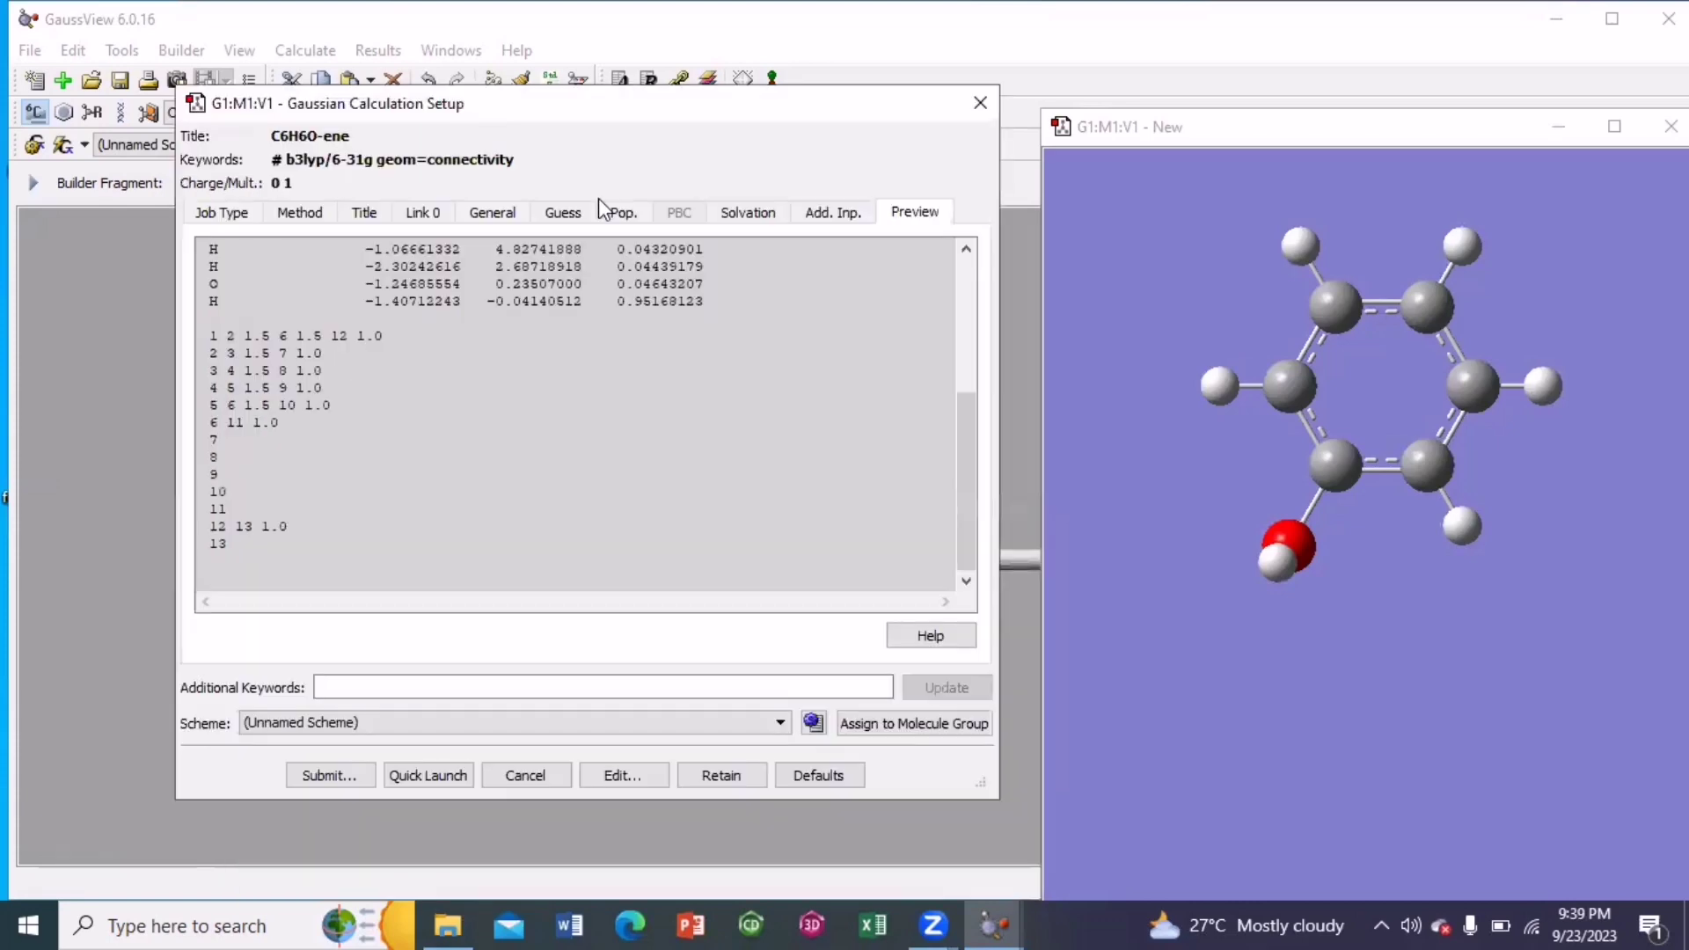
Submit the job, saving its input as C6H6O-ene.gjf in the My data folder
click(330, 776)
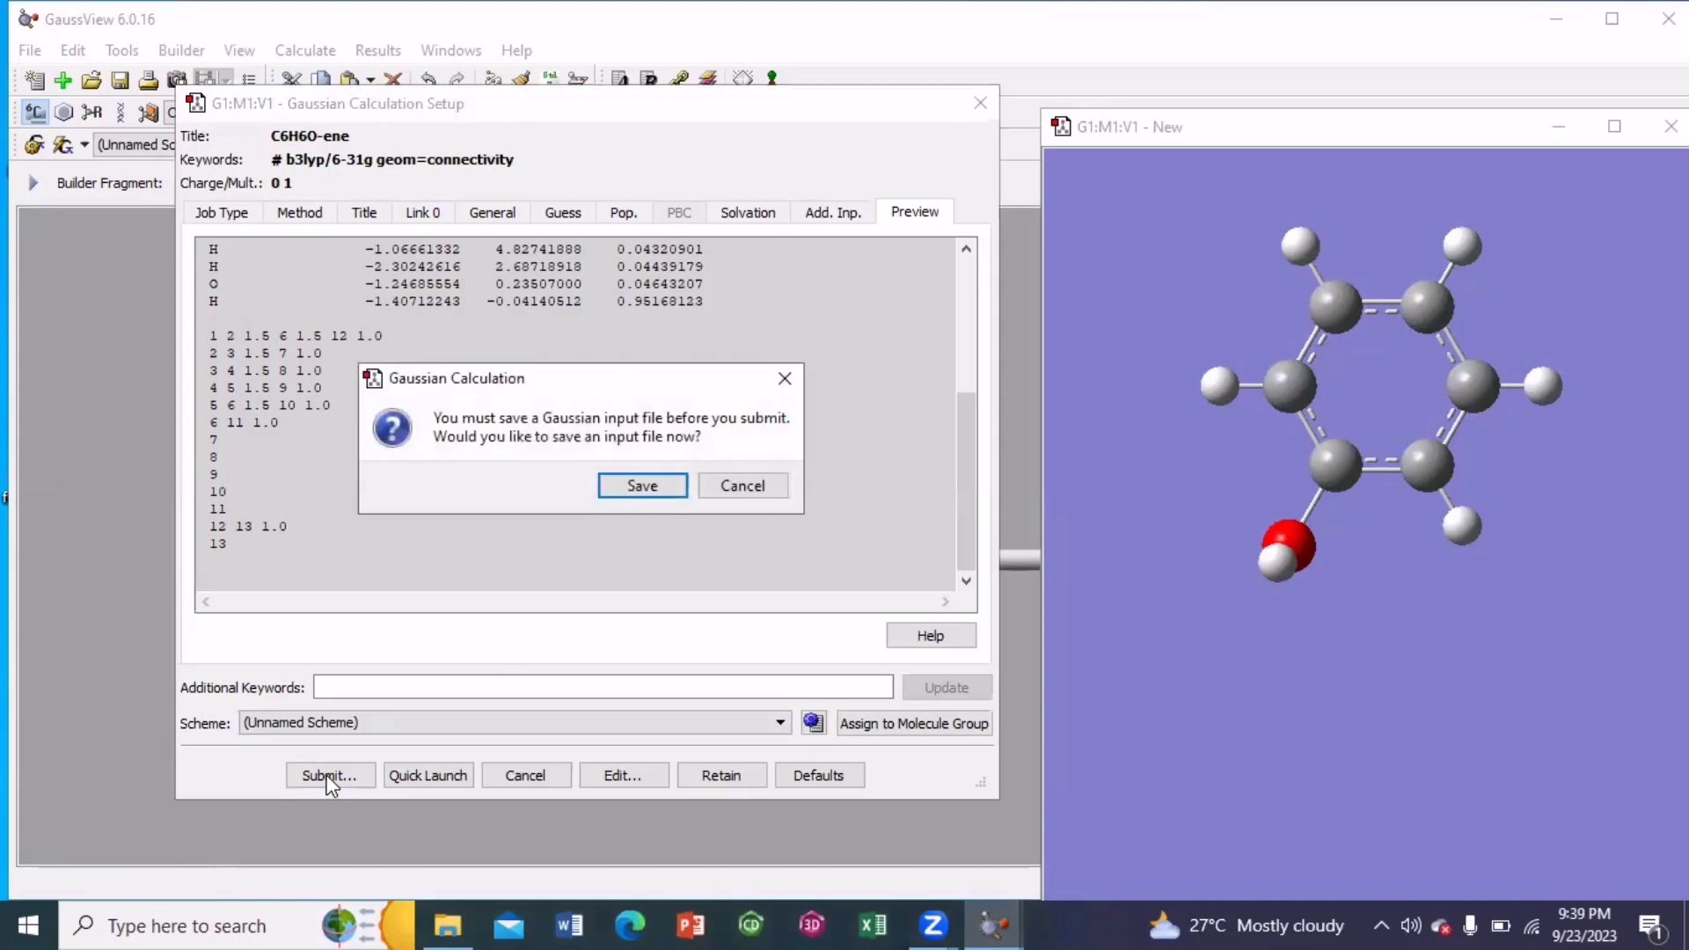
click(637, 486)
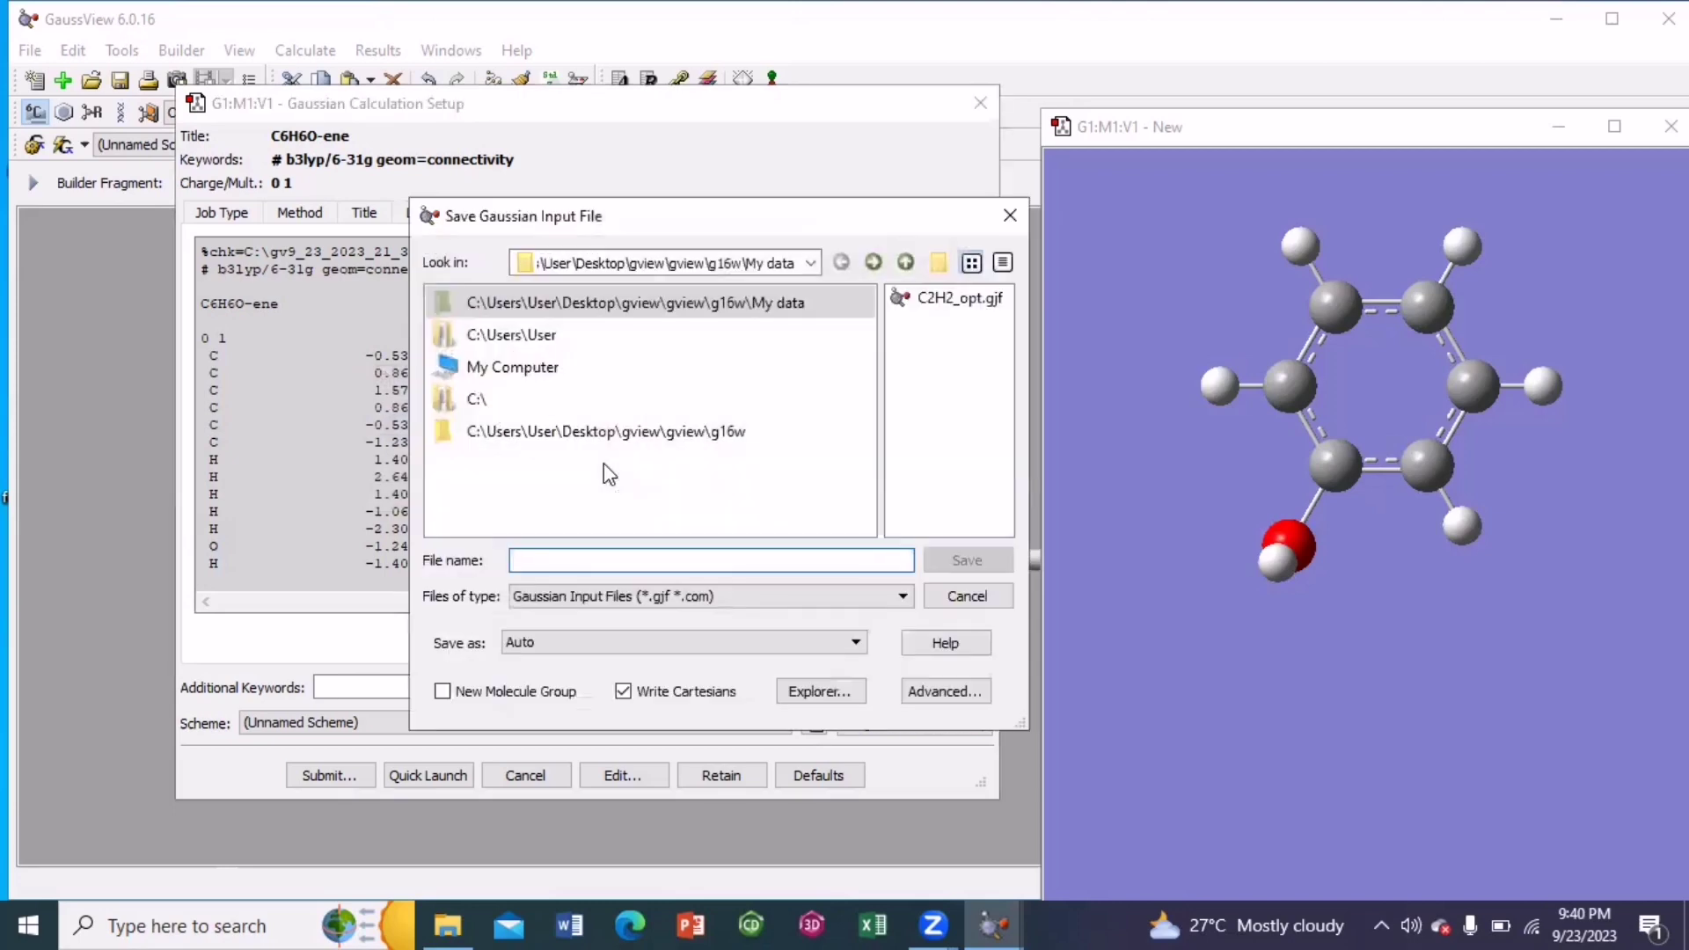
key(Tab)
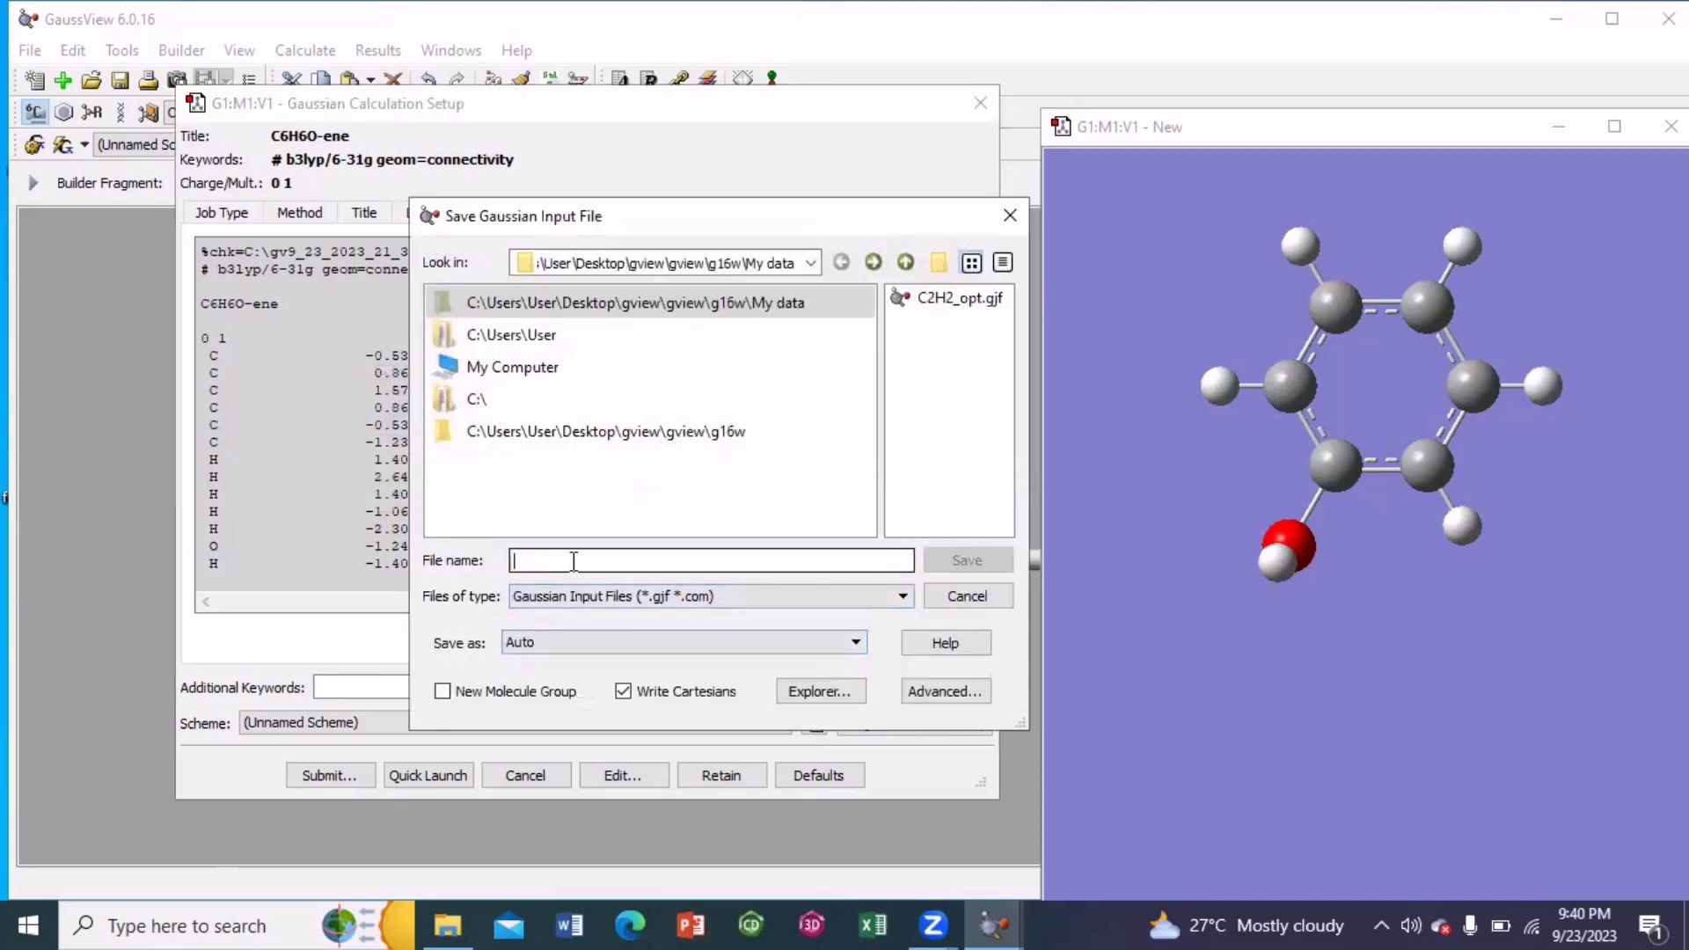
text(C)
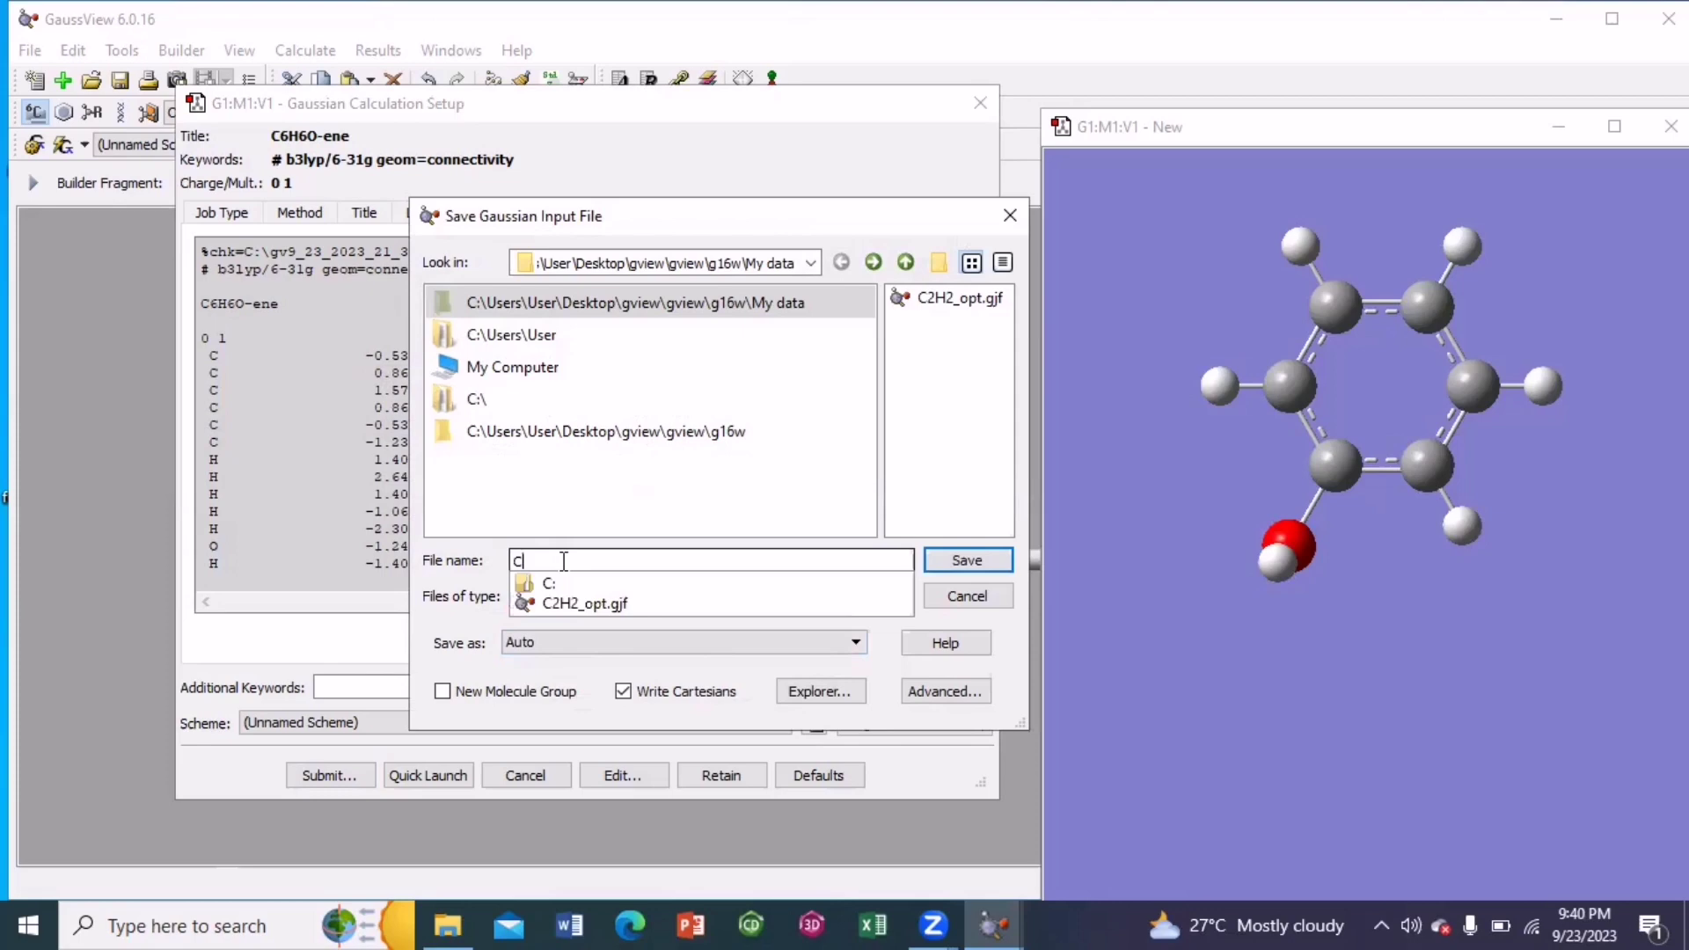
text(6H6O)
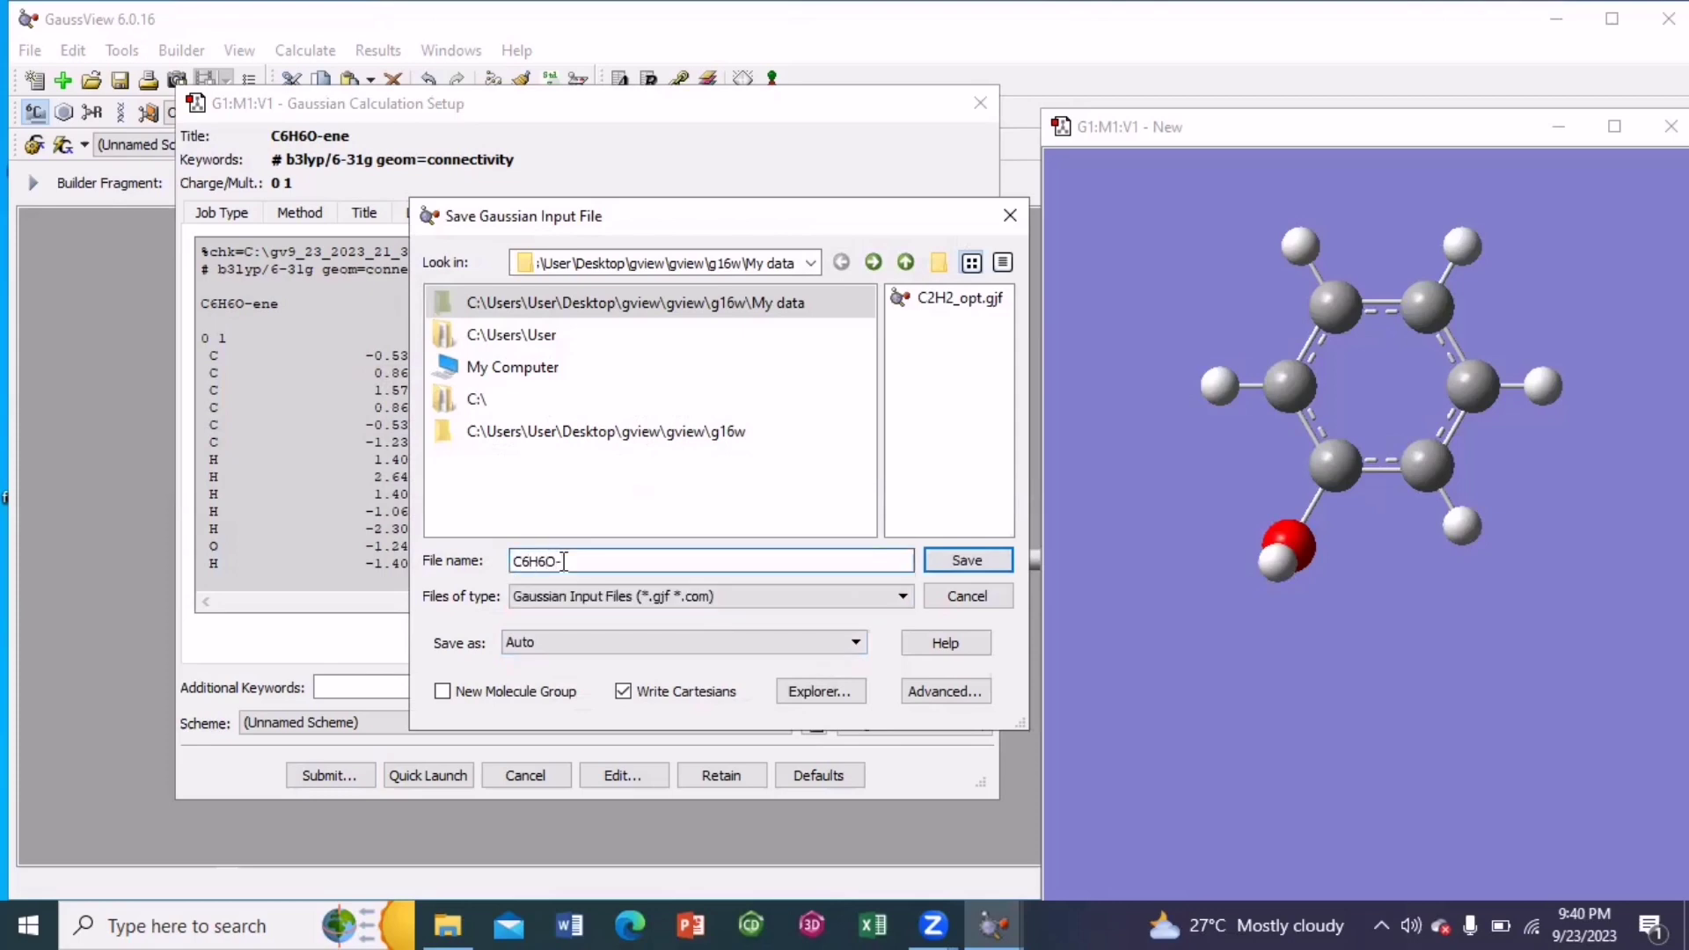
text(-ene)
click(950, 557)
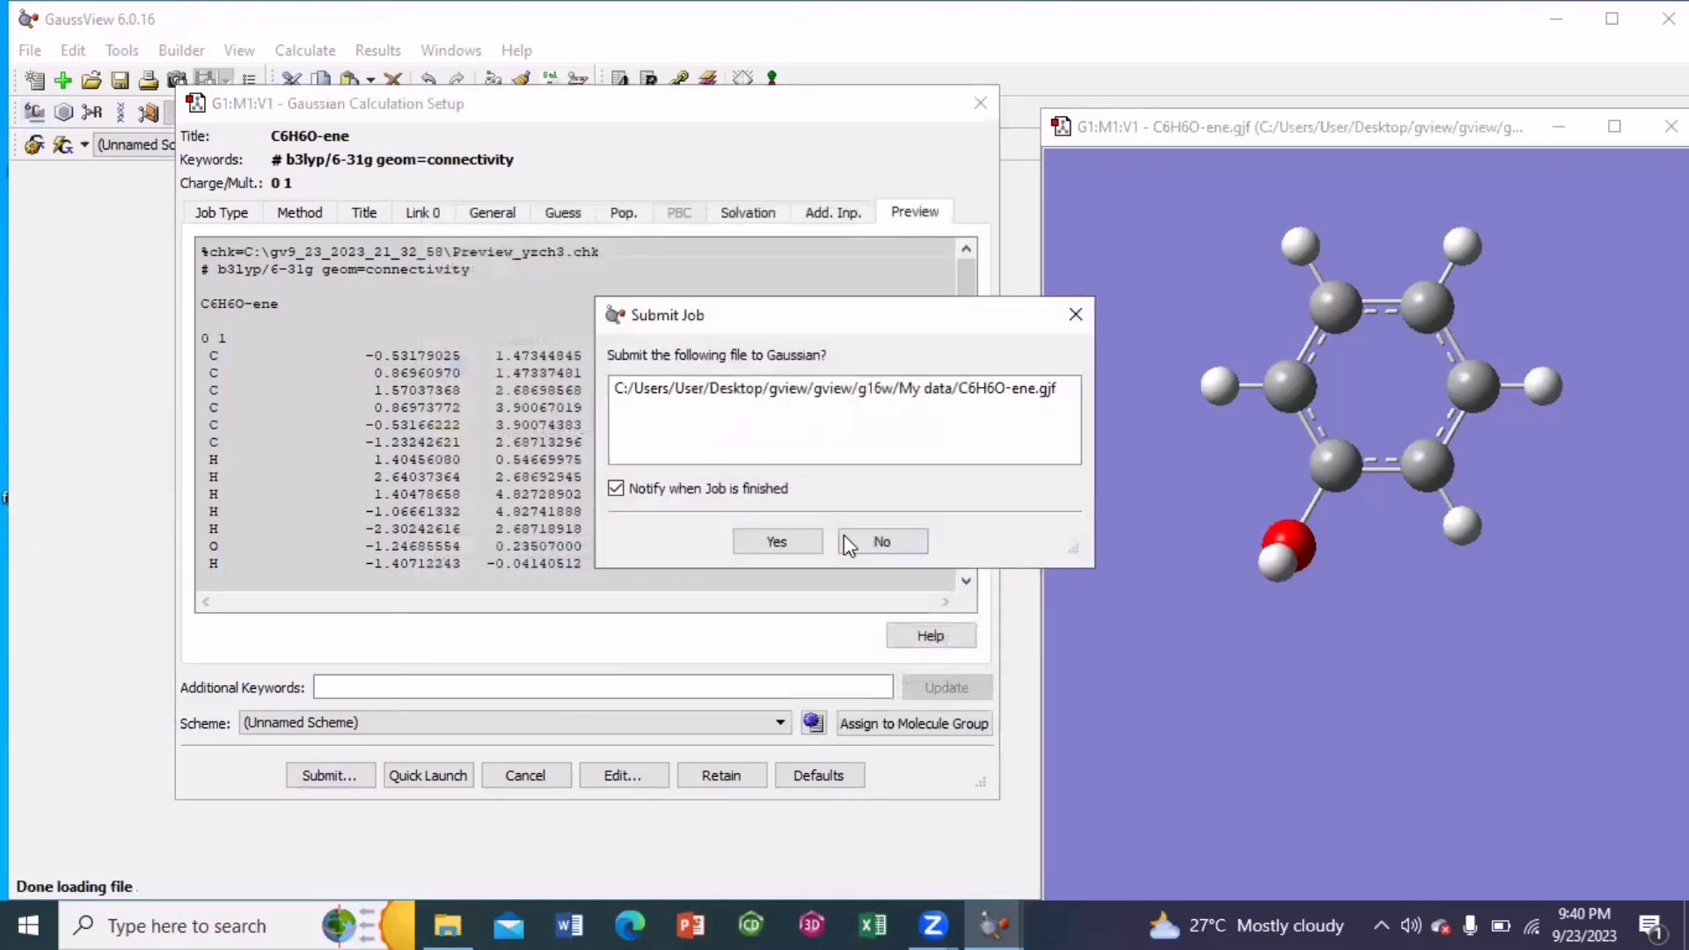
Confirm submission, dismiss error 2065, and follow the Gaussian job to normal termination
click(774, 540)
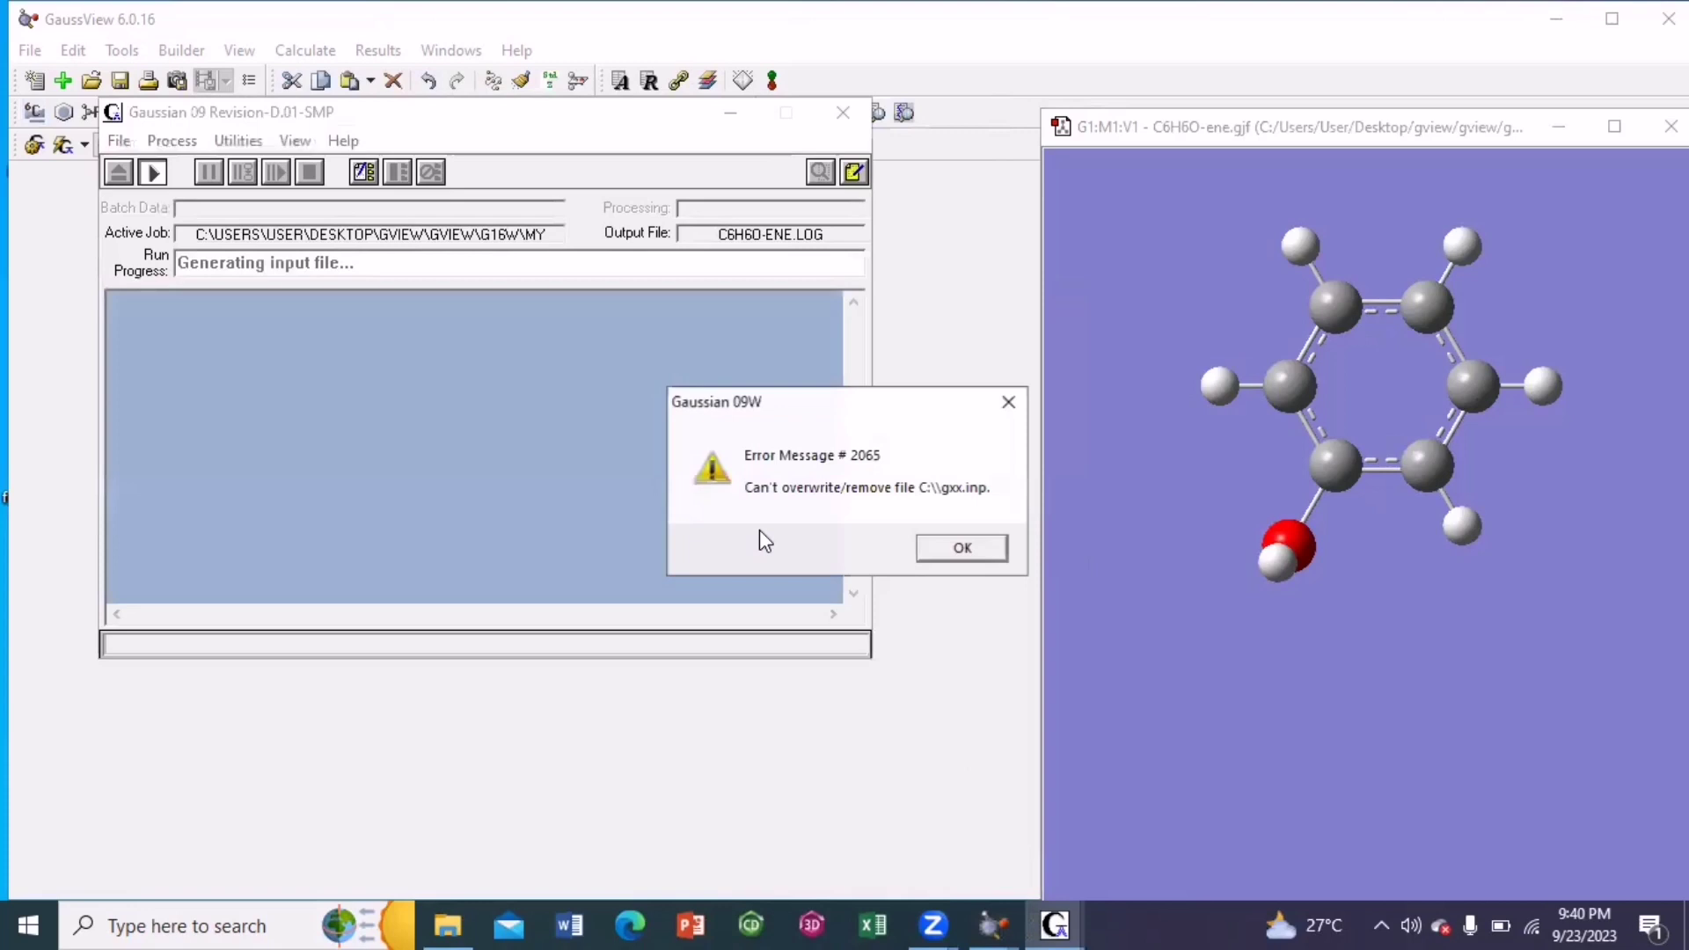
click(1011, 413)
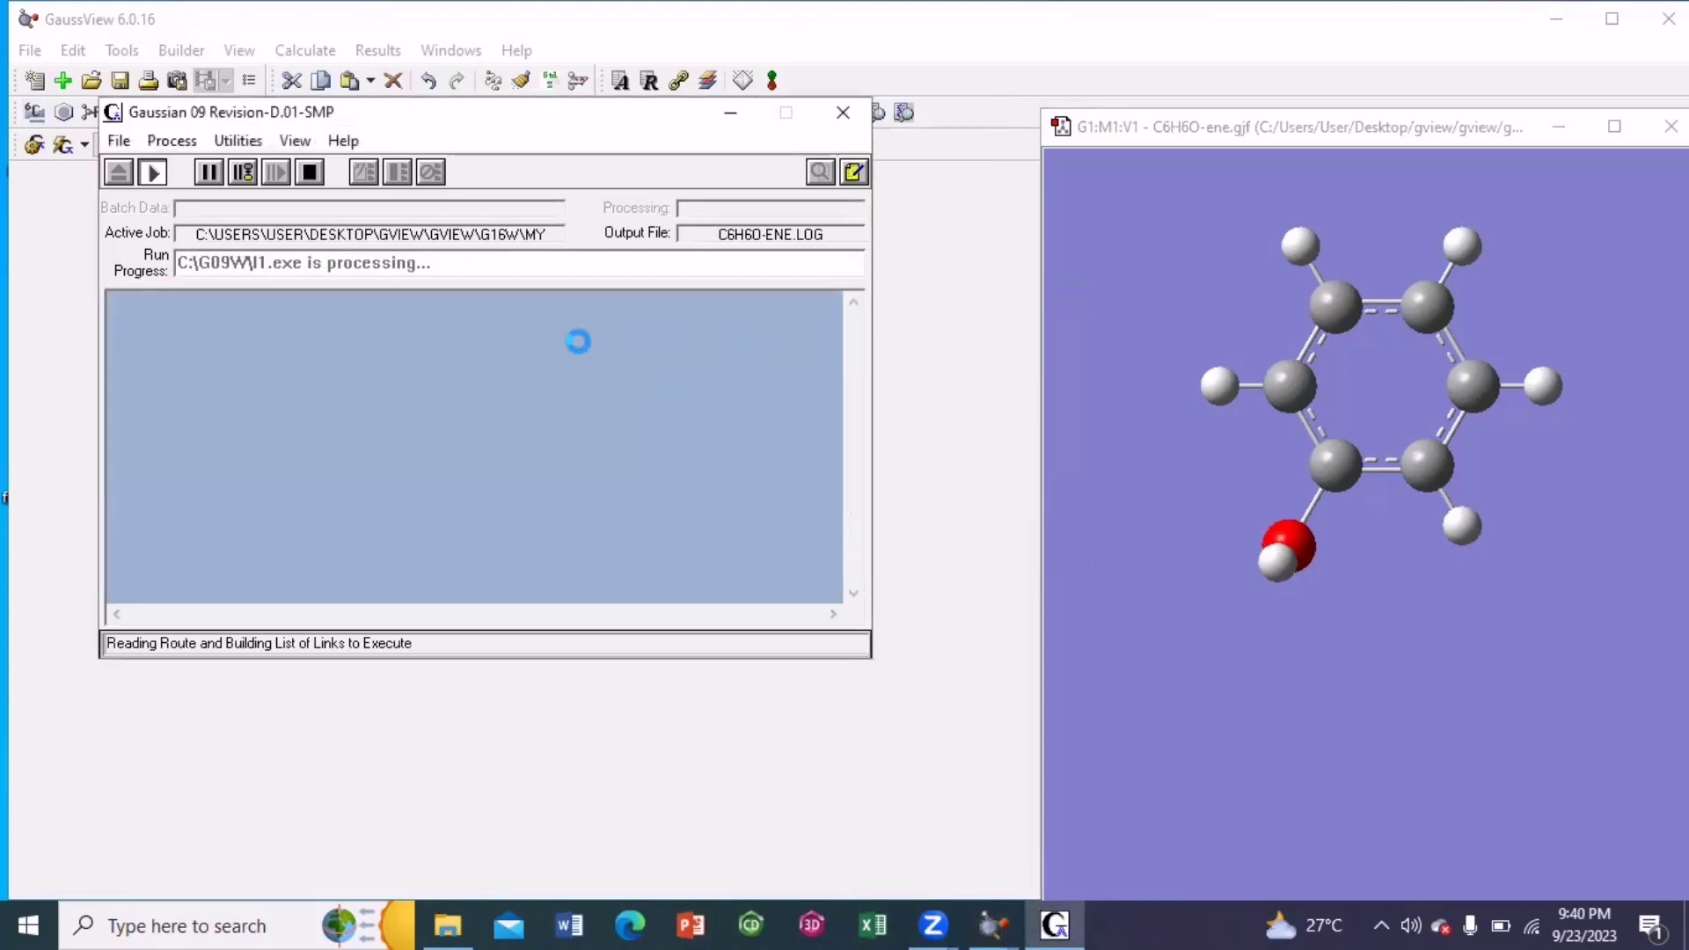
click(747, 143)
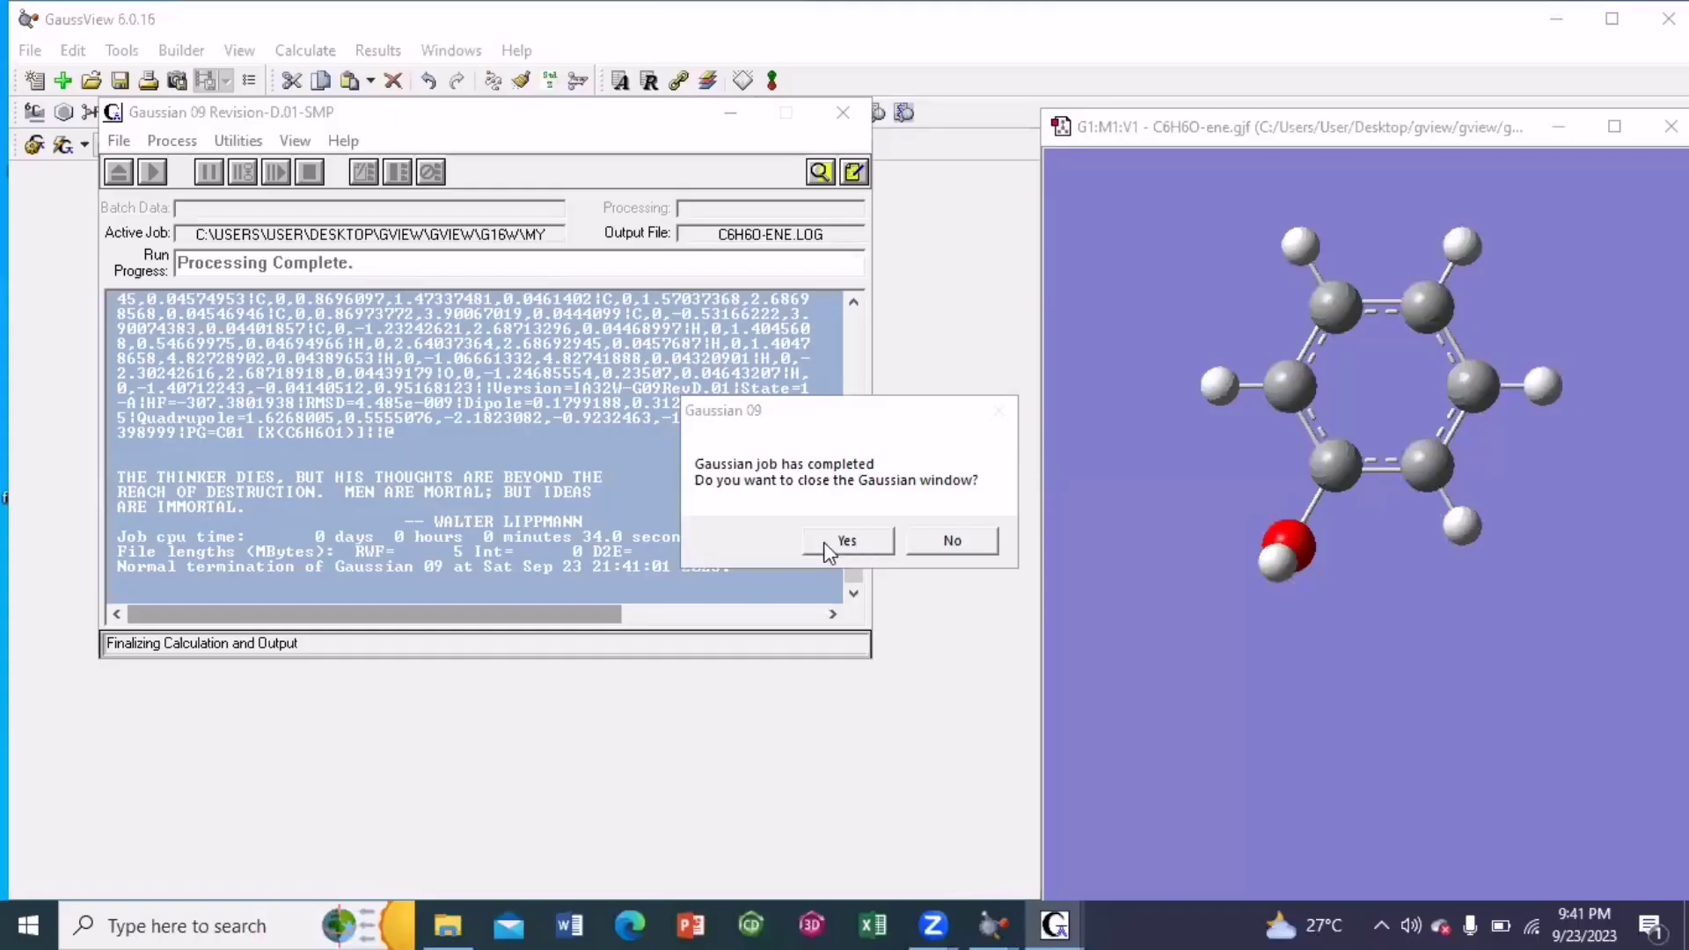
Close Gaussian and open only the C6H6O-ene.log results, not the .chk file
click(843, 541)
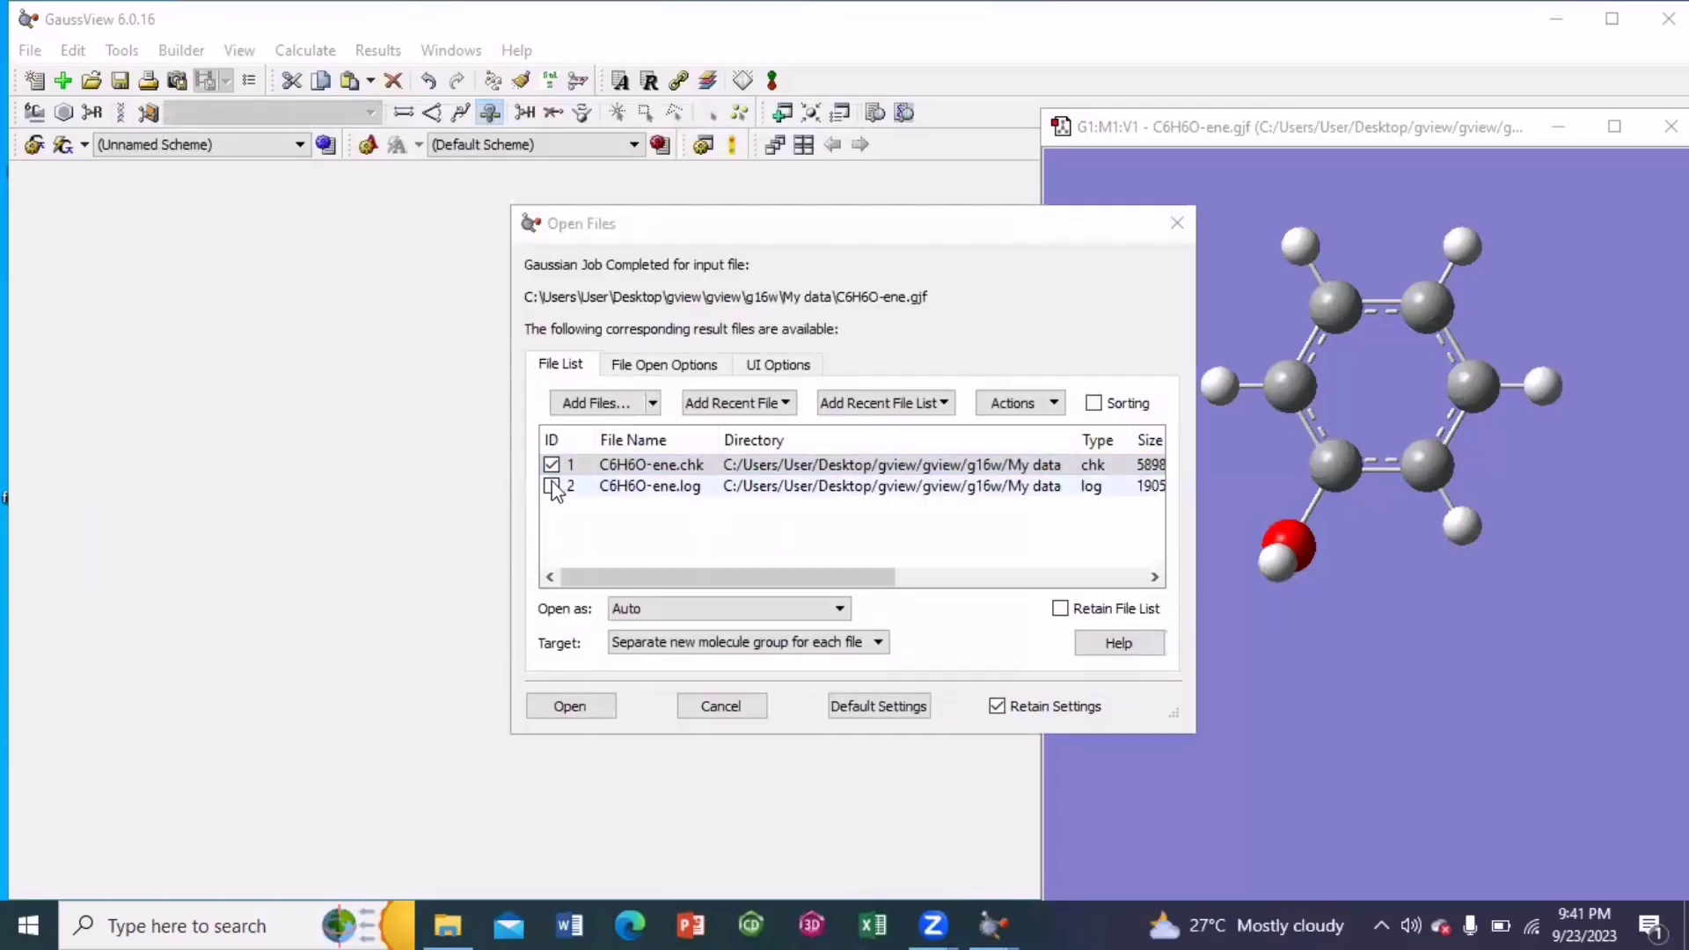
click(553, 487)
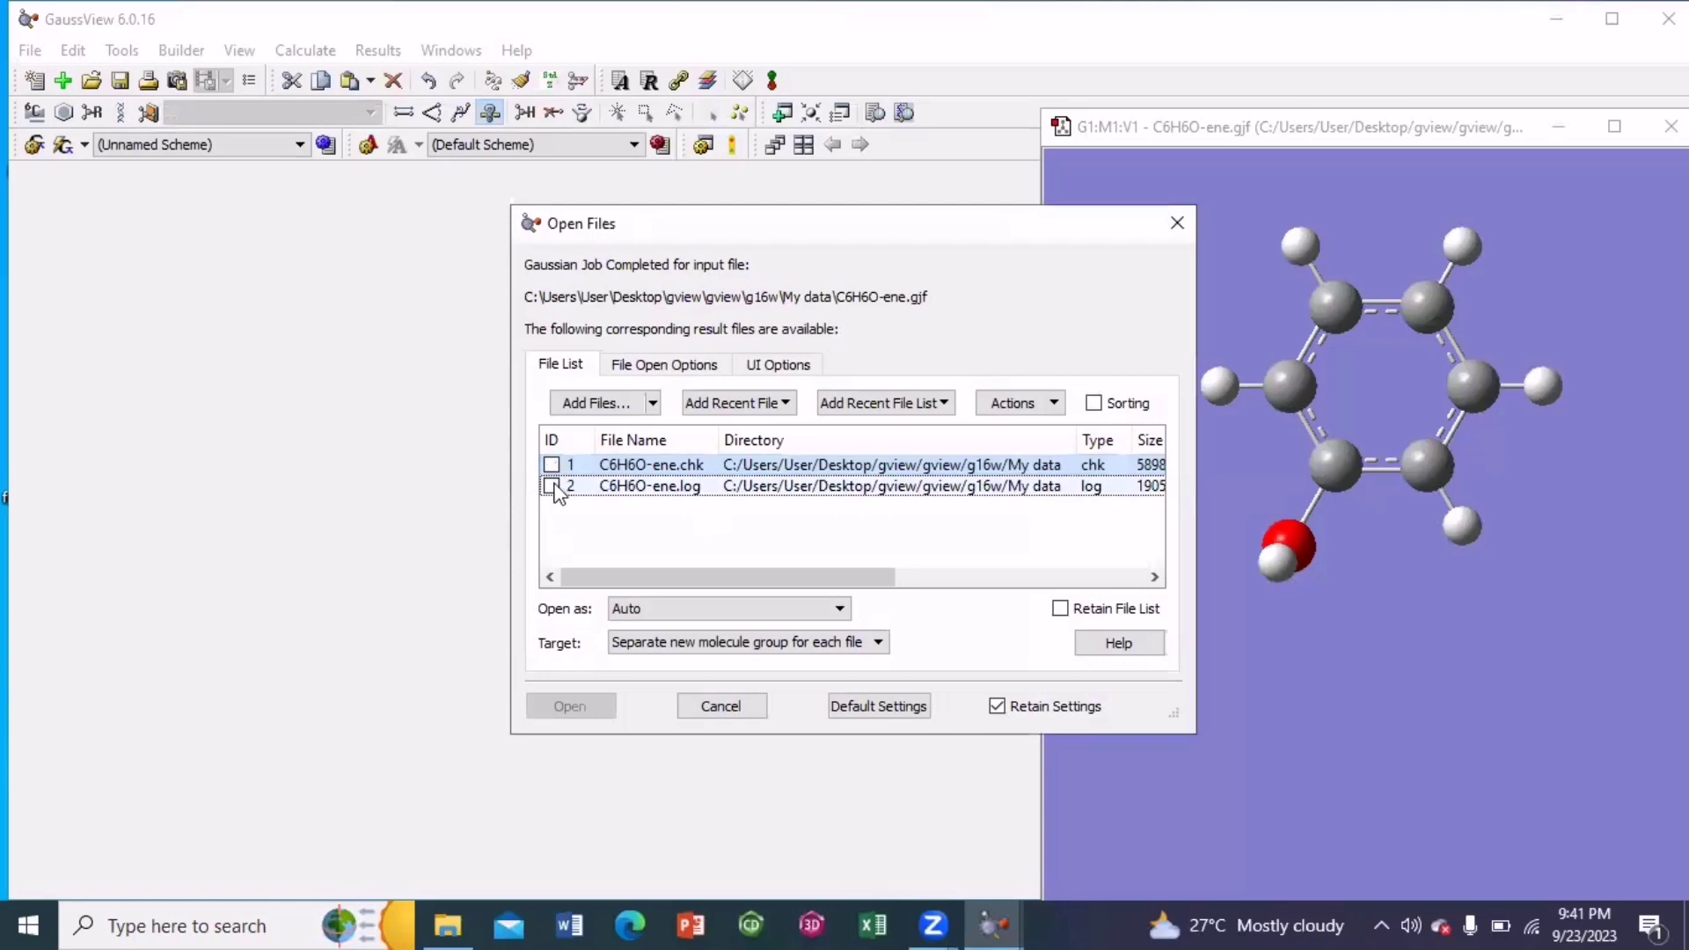
click(551, 487)
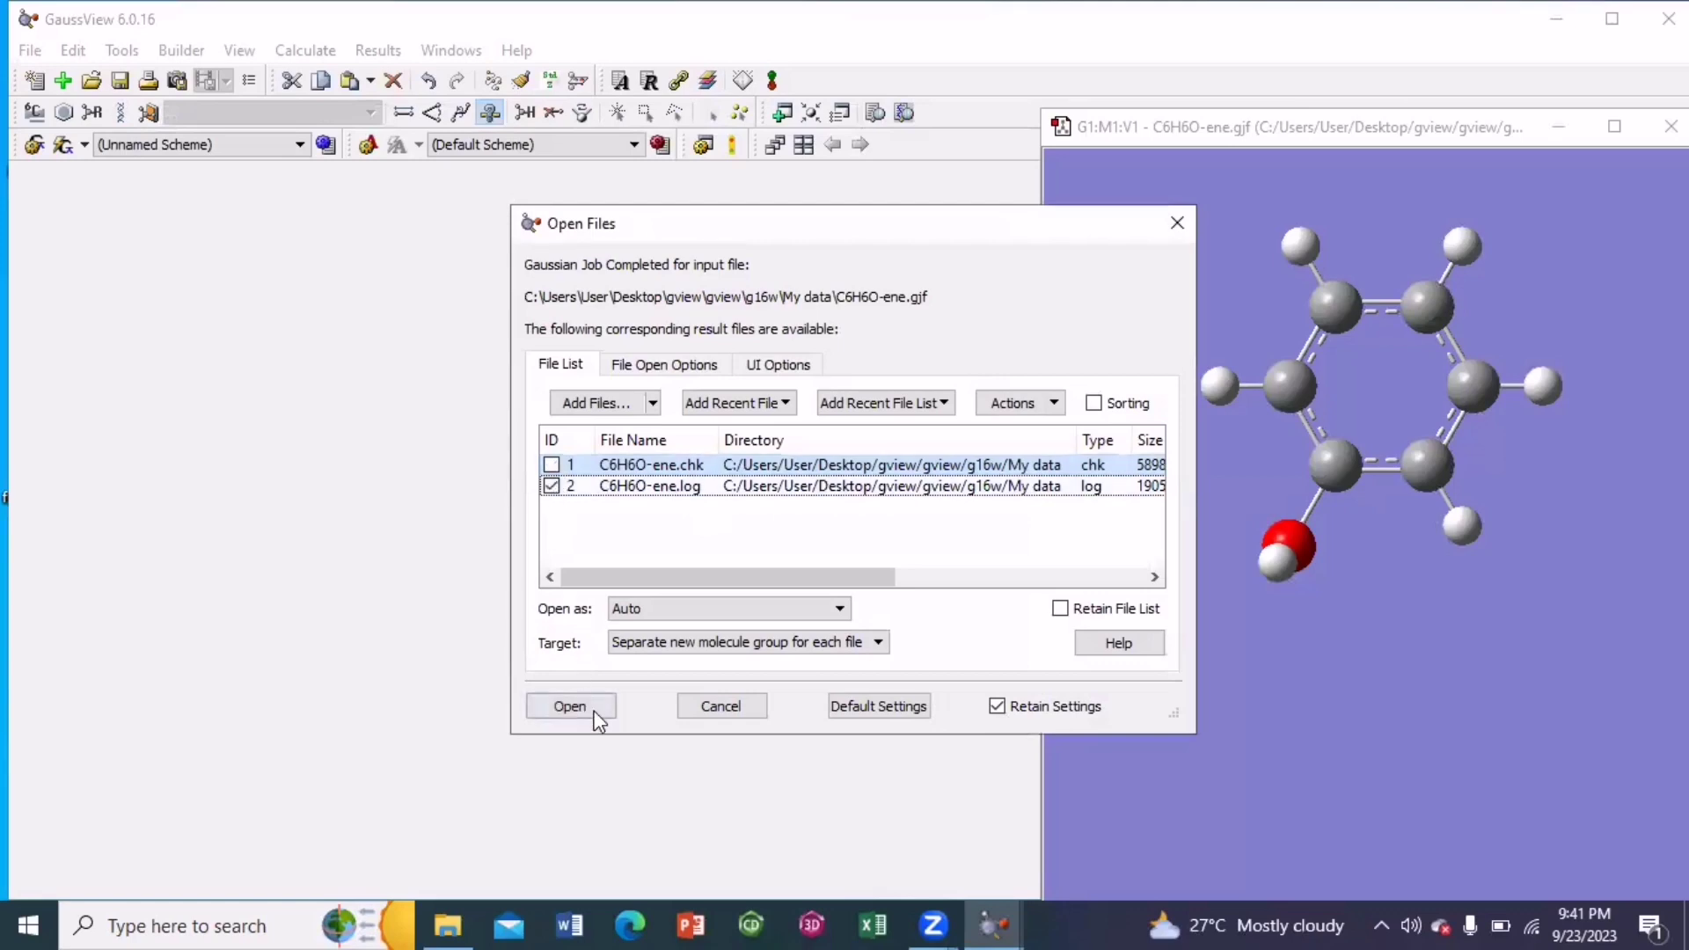
click(571, 705)
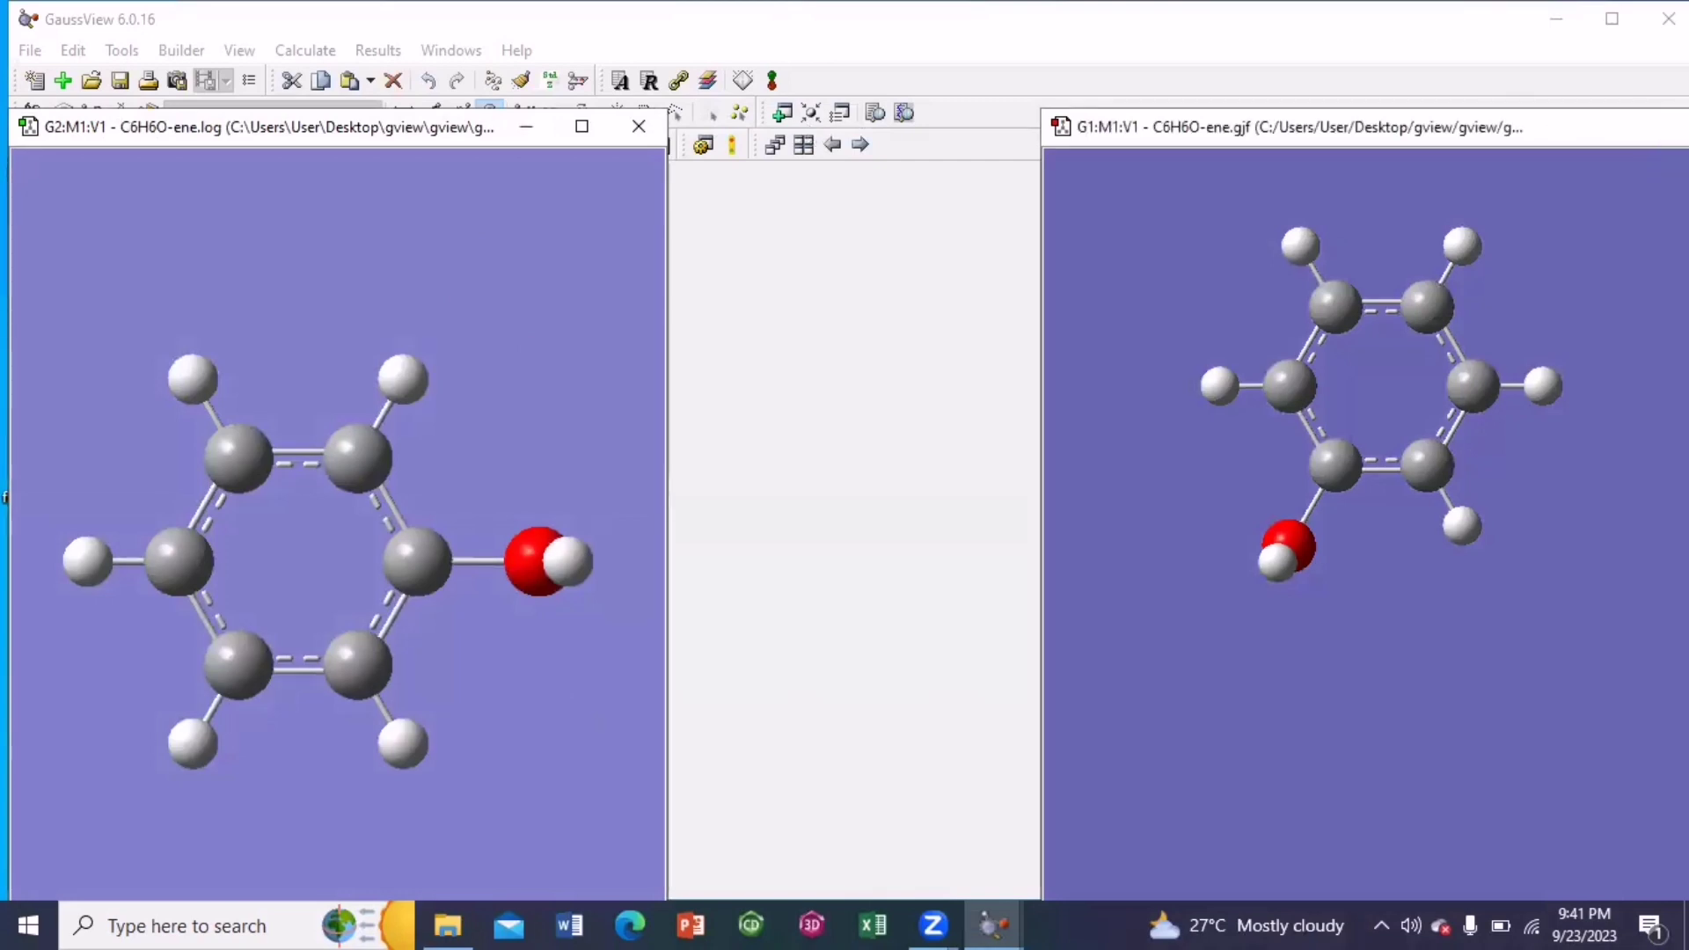
Close the original C6H6O-ene.gjf input window
click(1669, 126)
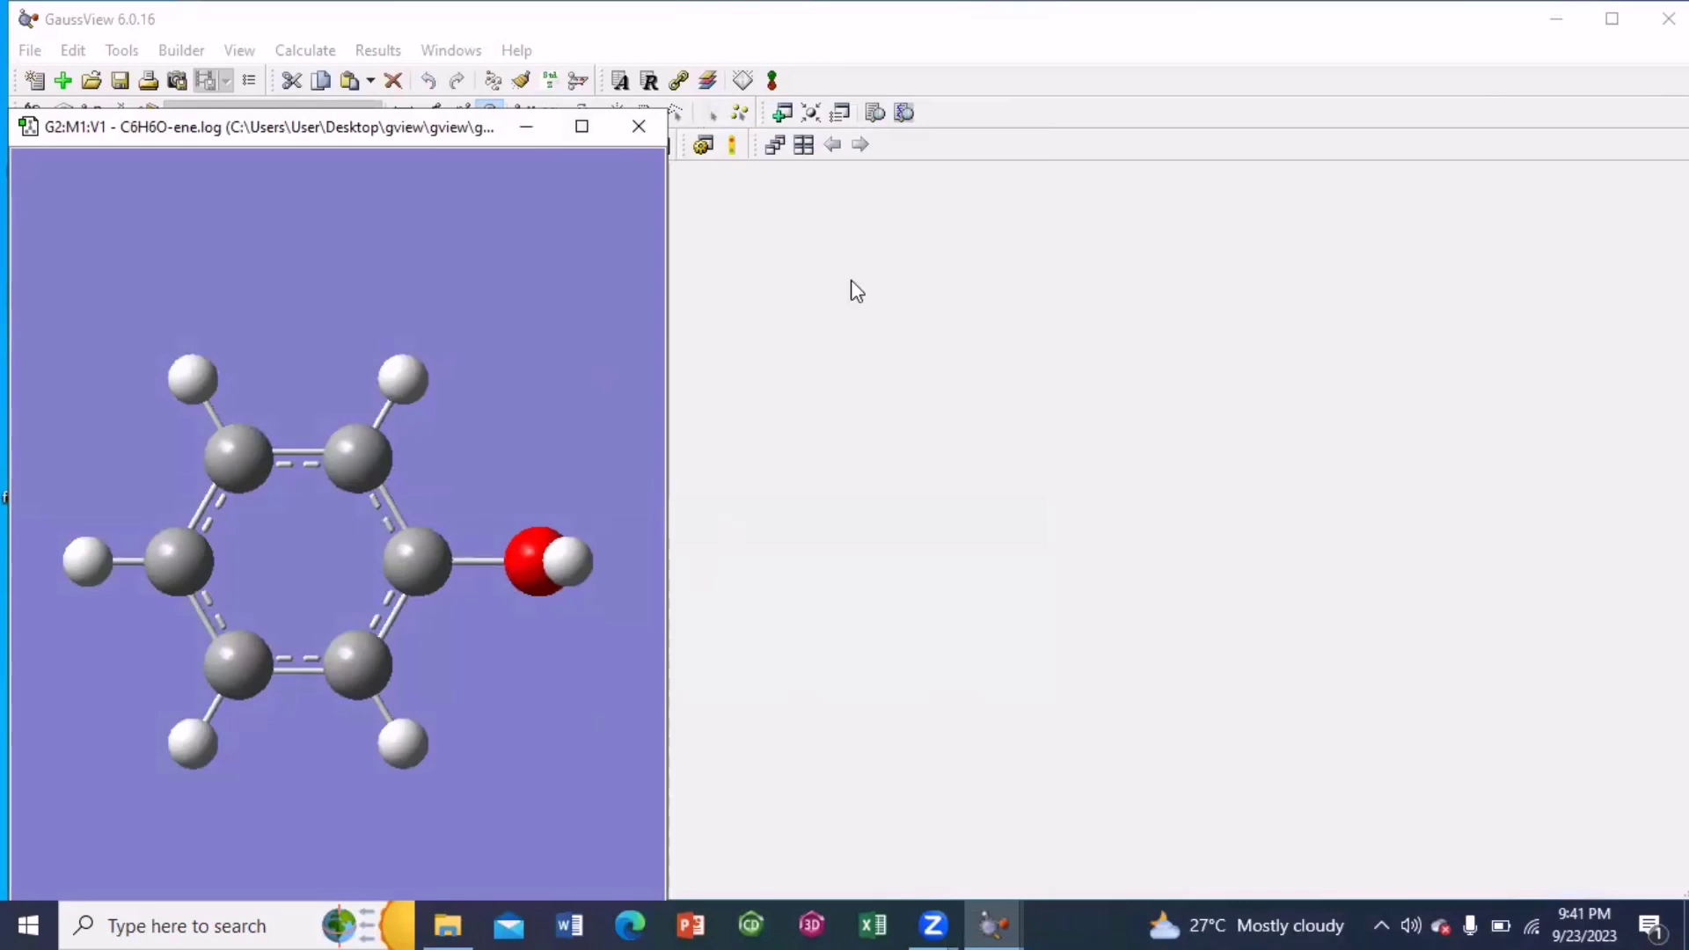
click(801, 454)
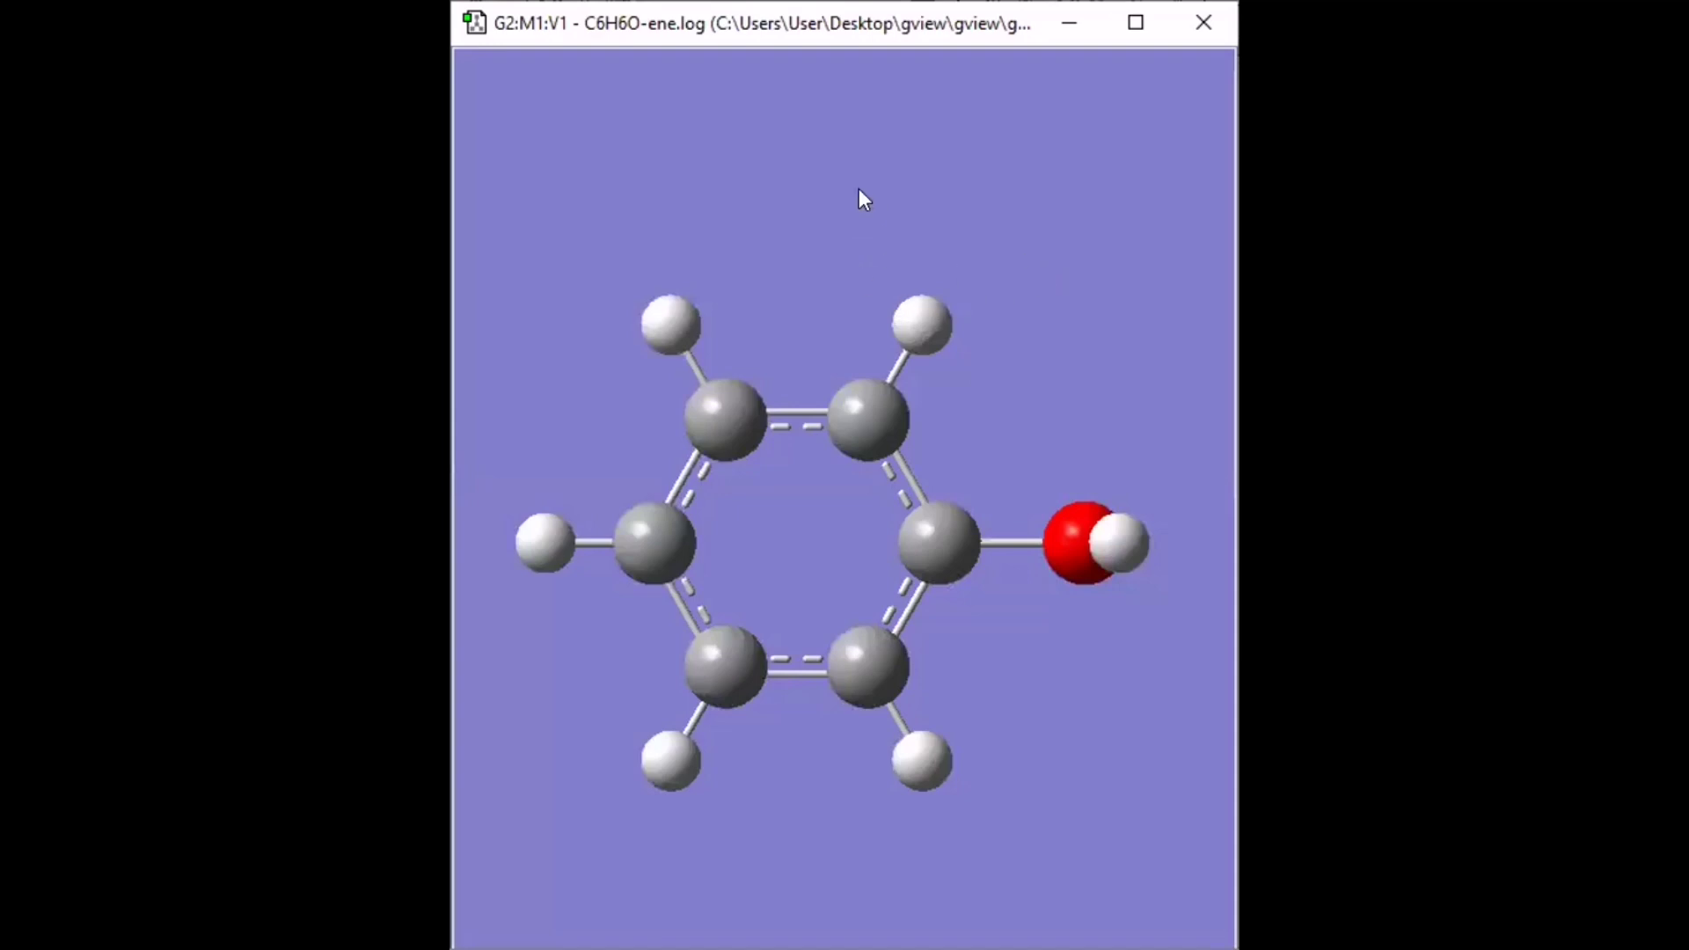
right_click(852, 225)
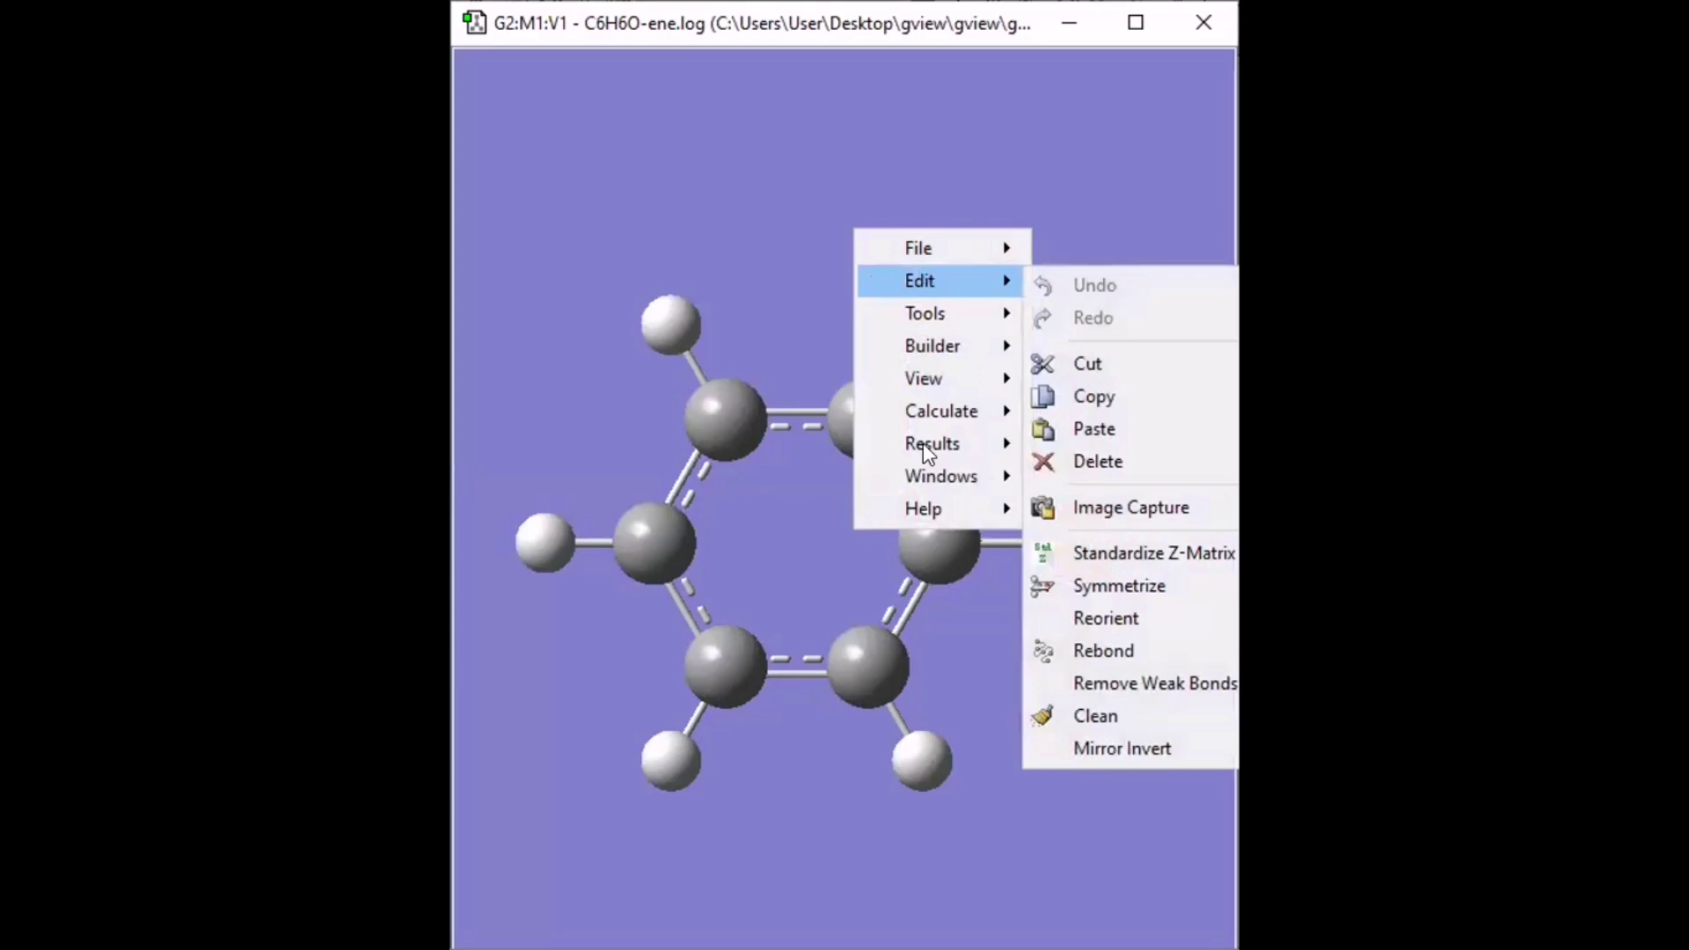
mouse_move(922, 442)
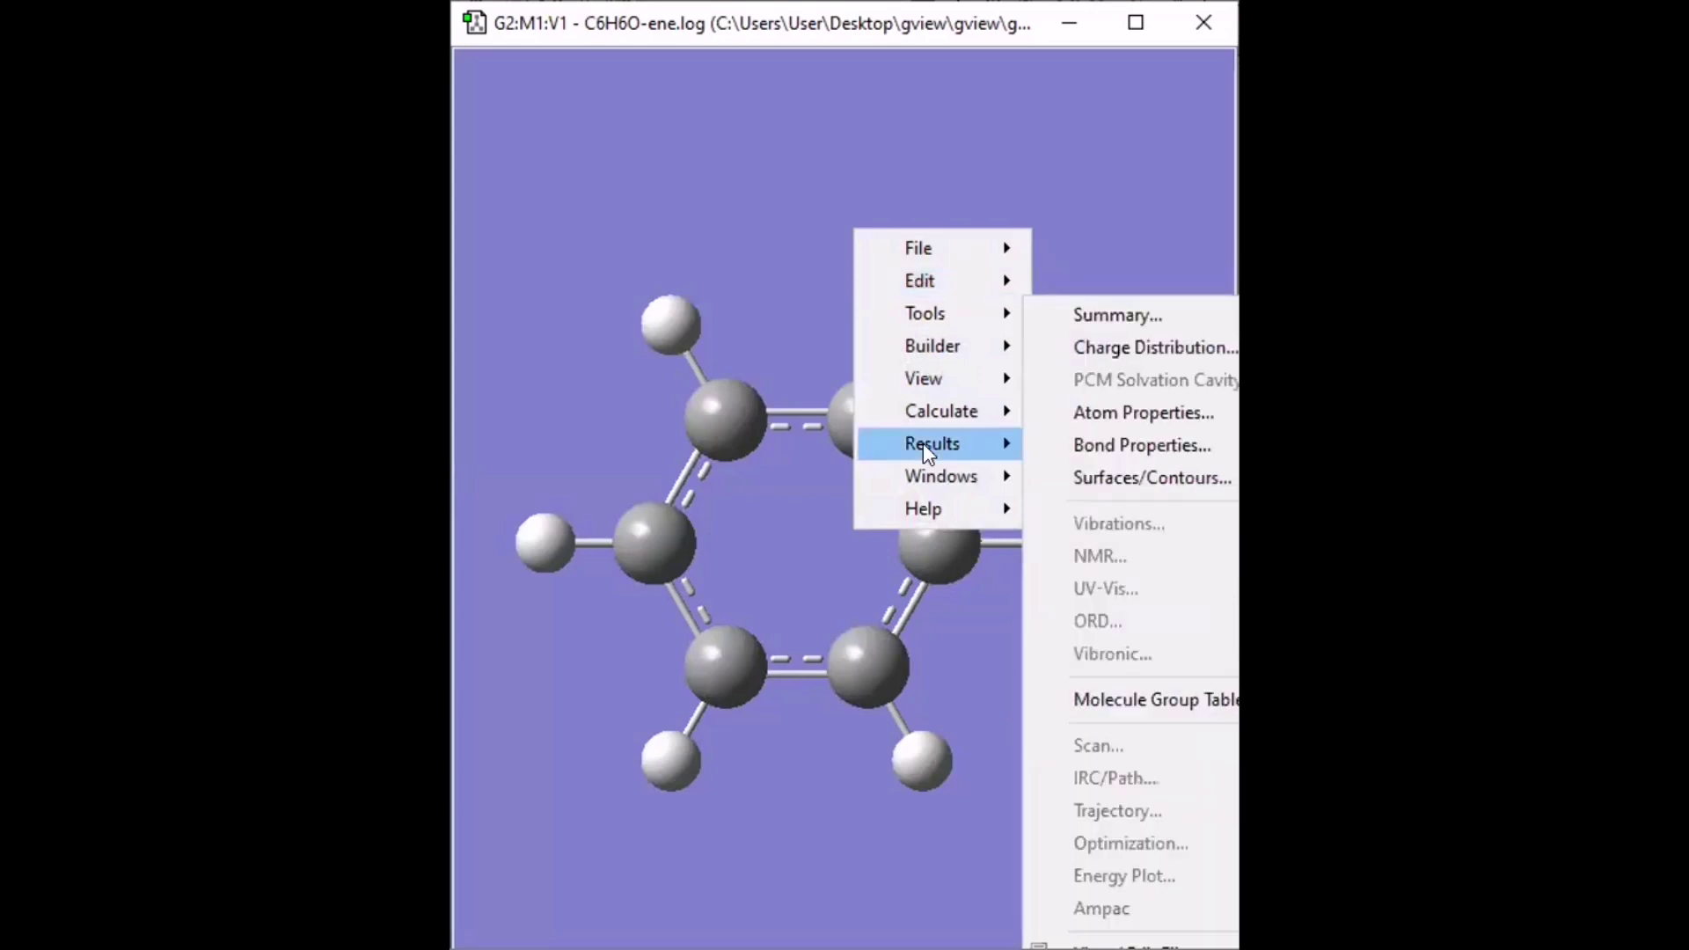
click(1100, 310)
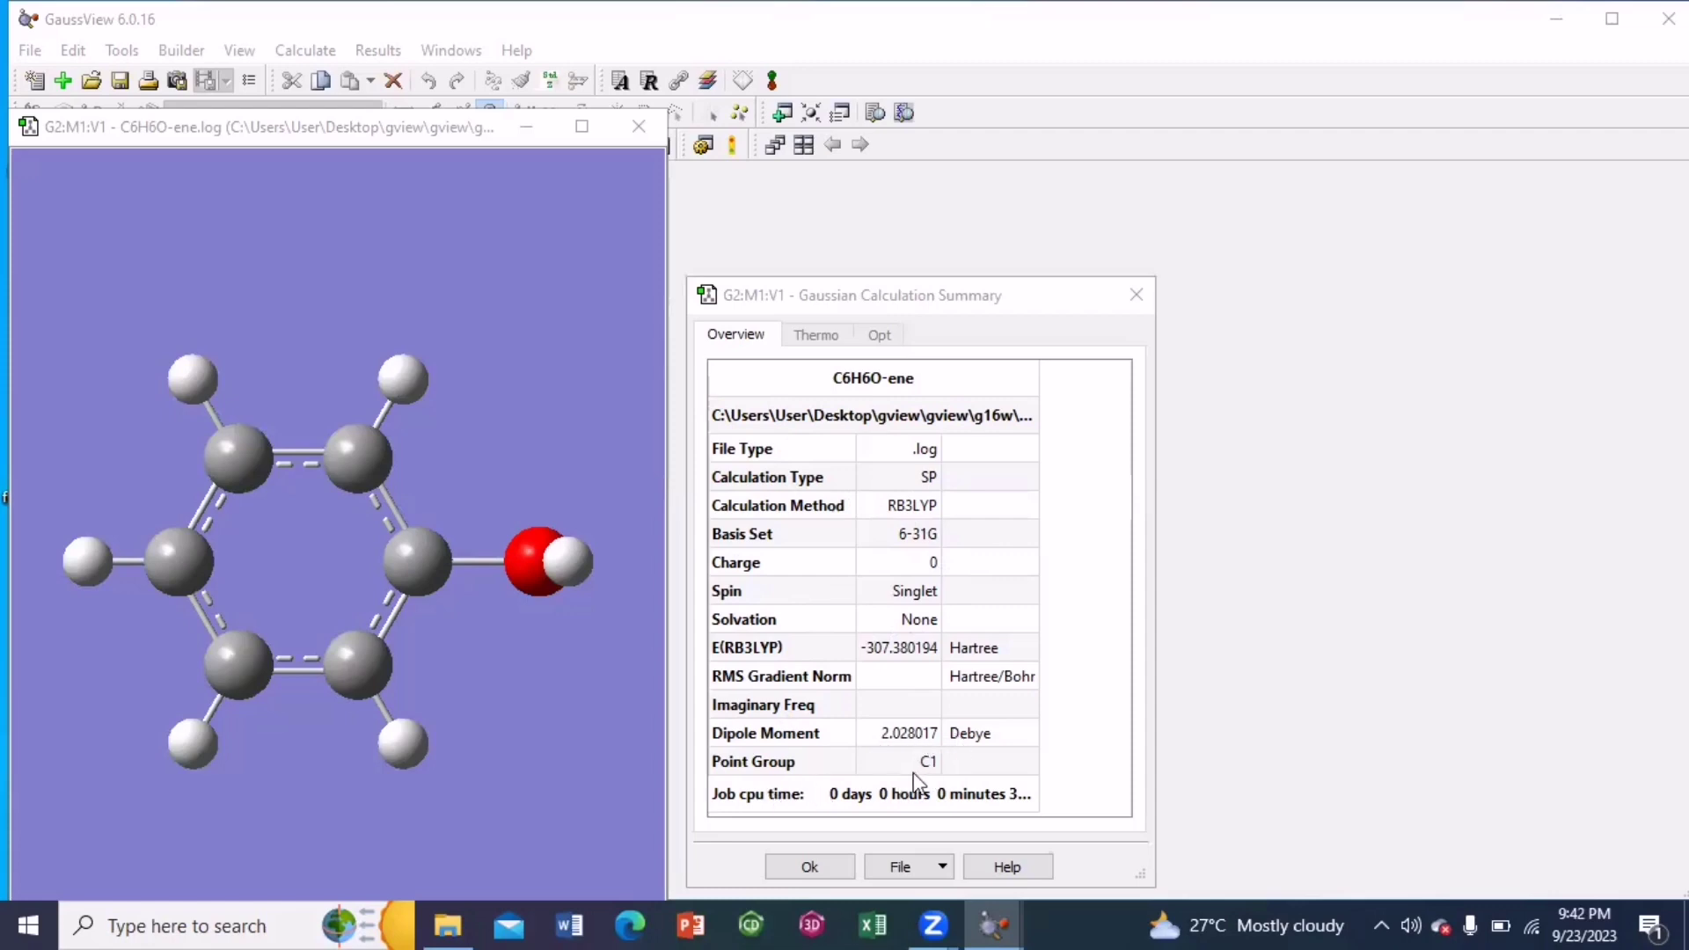
click(810, 868)
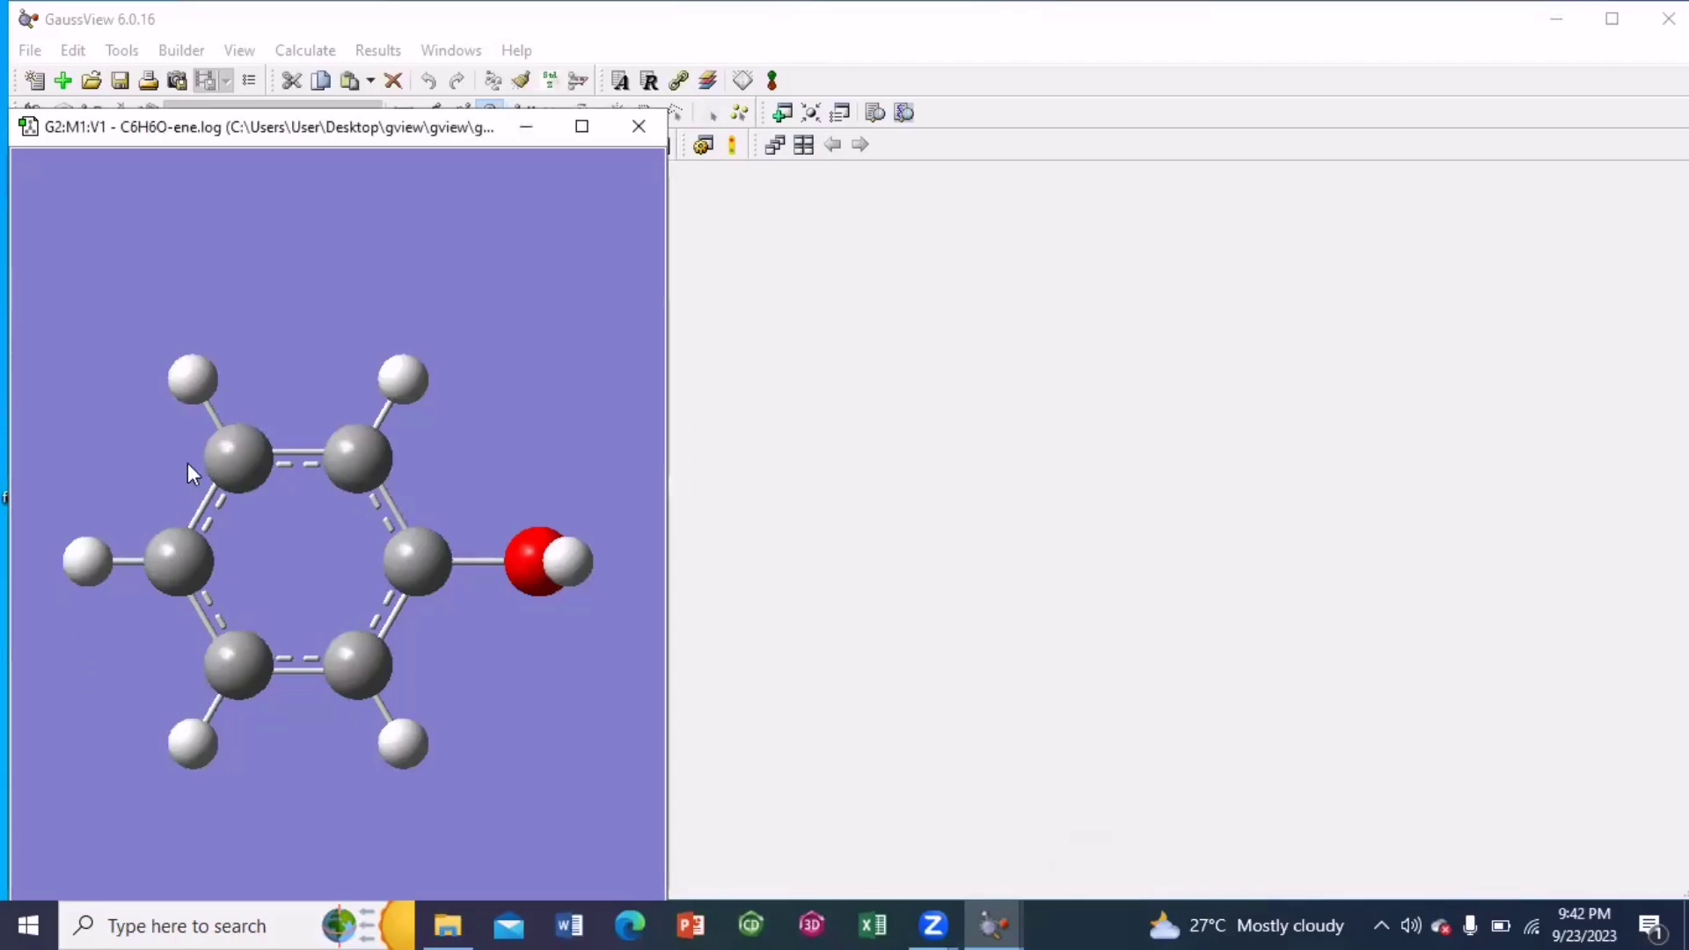
right_click(235, 404)
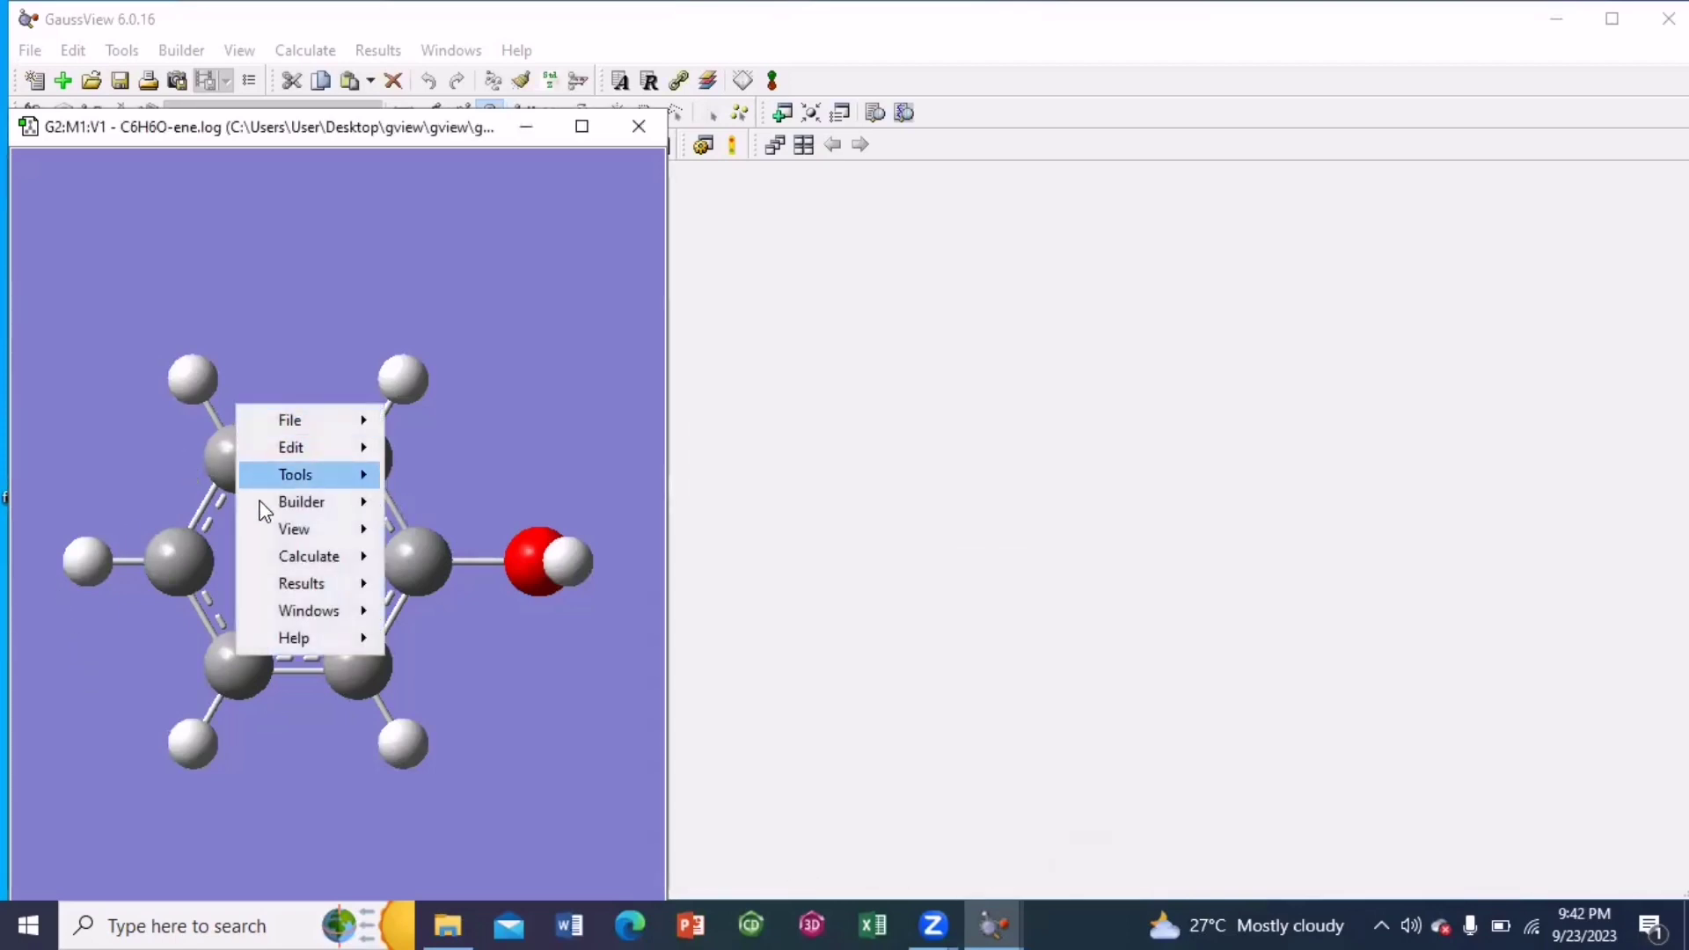
mouse_move(289, 596)
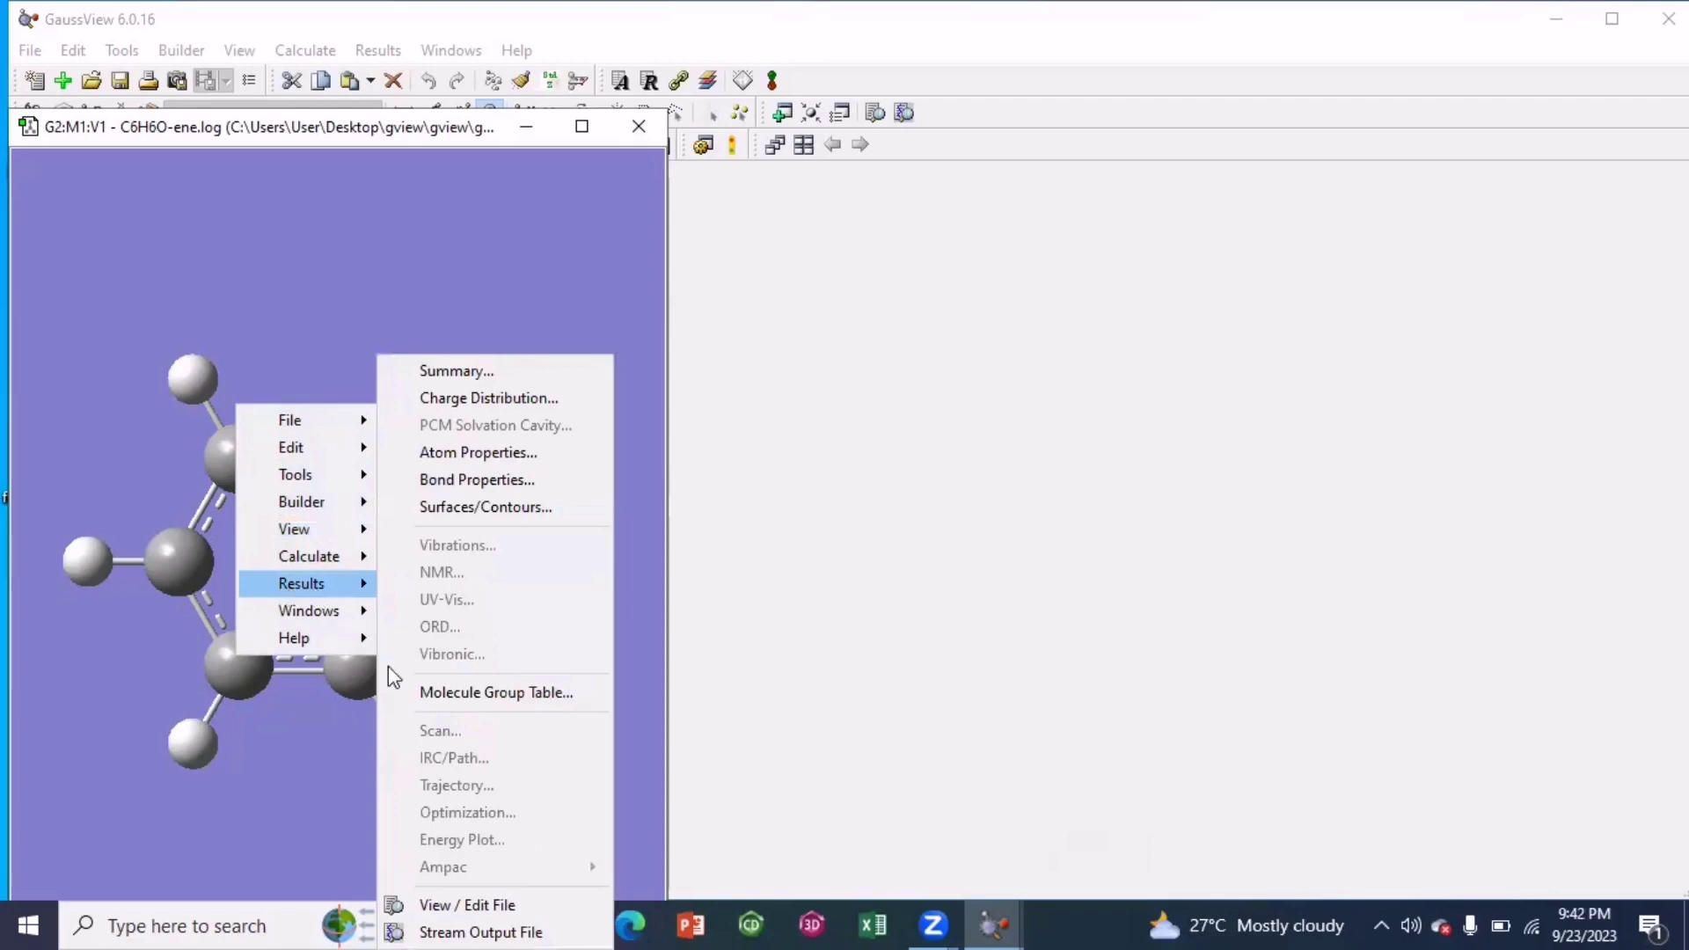
click(495, 911)
scroll(346, 304, down, 2)
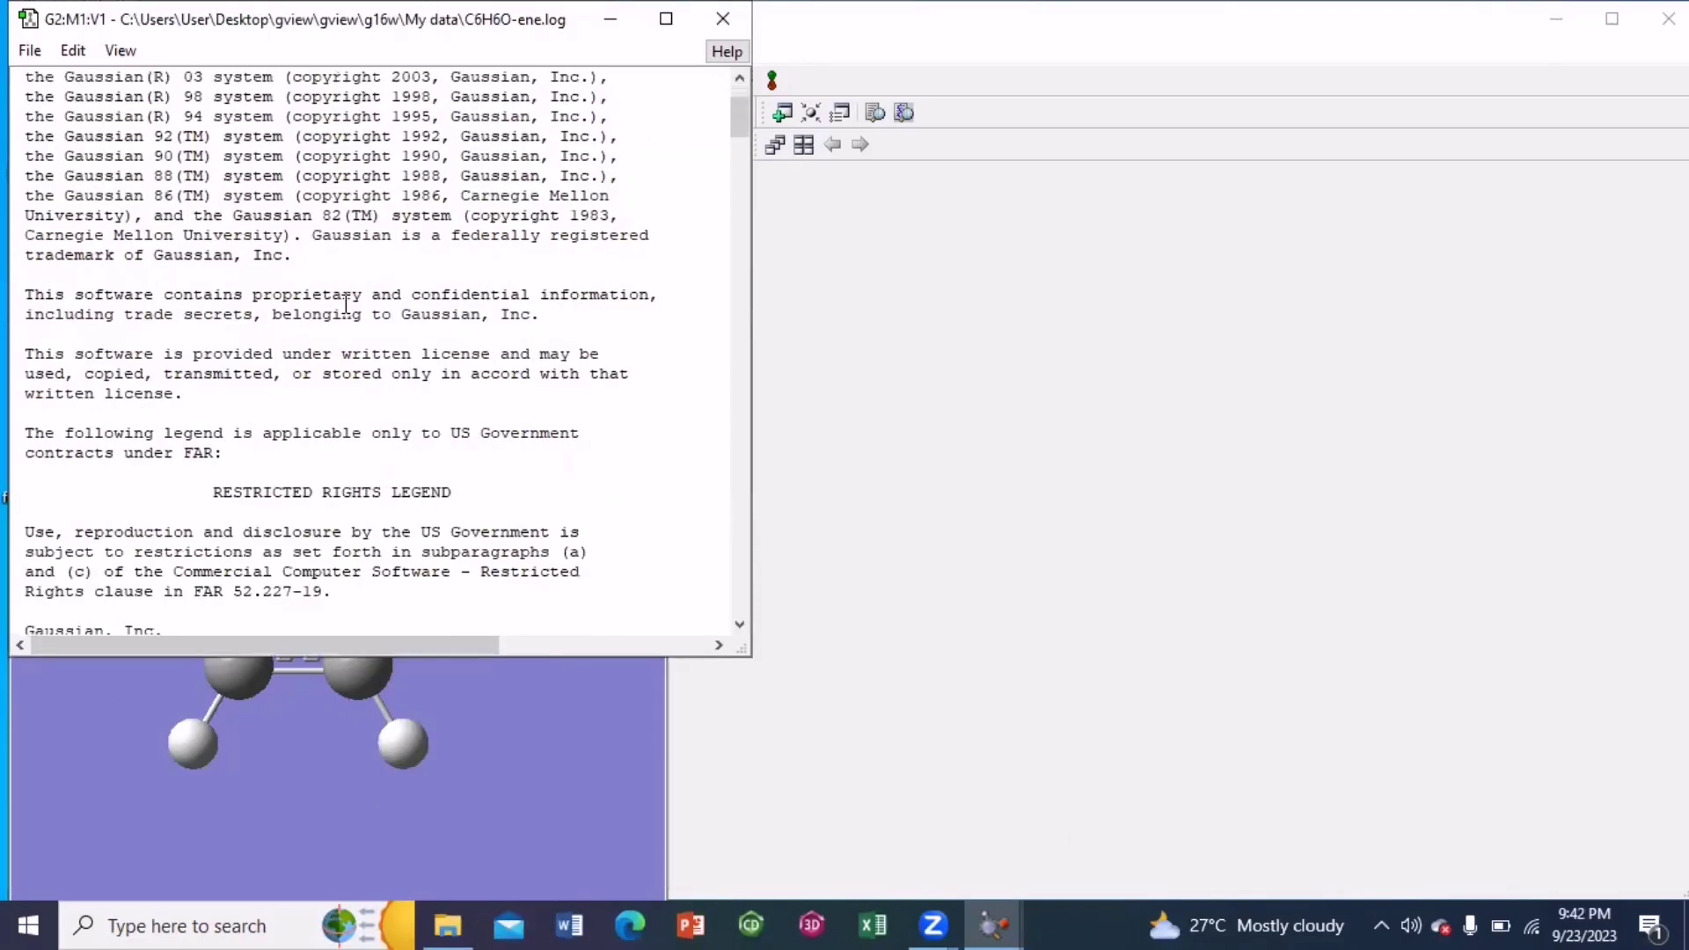
scroll(346, 304, down, 18)
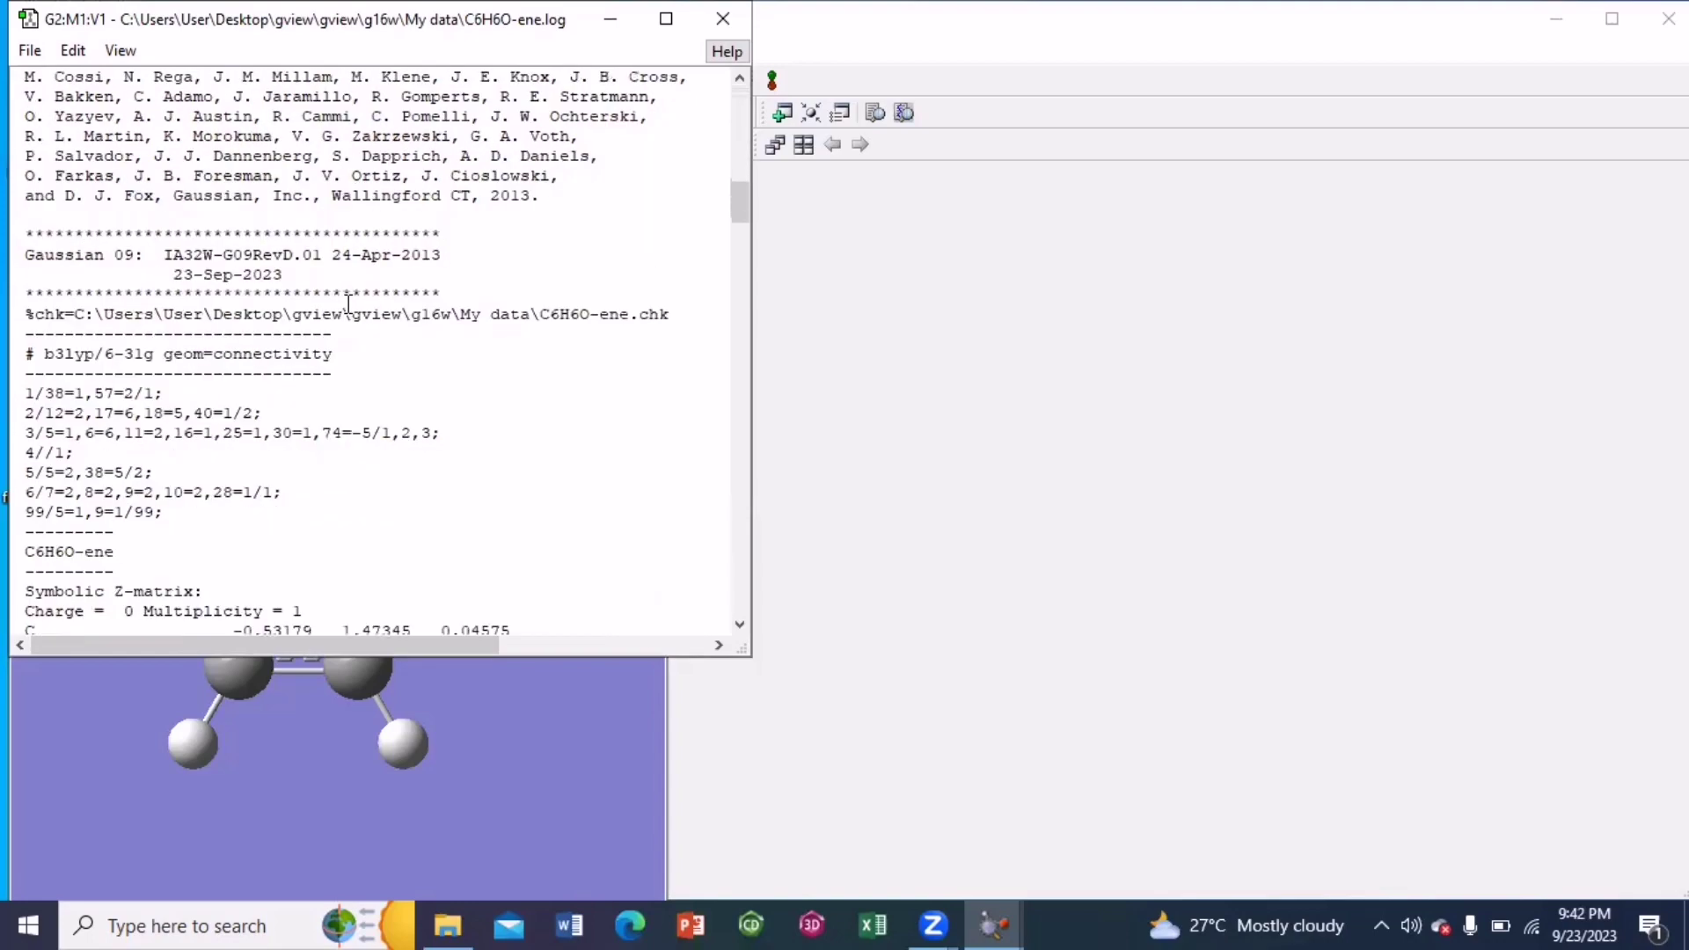
scroll(349, 303, down, 20)
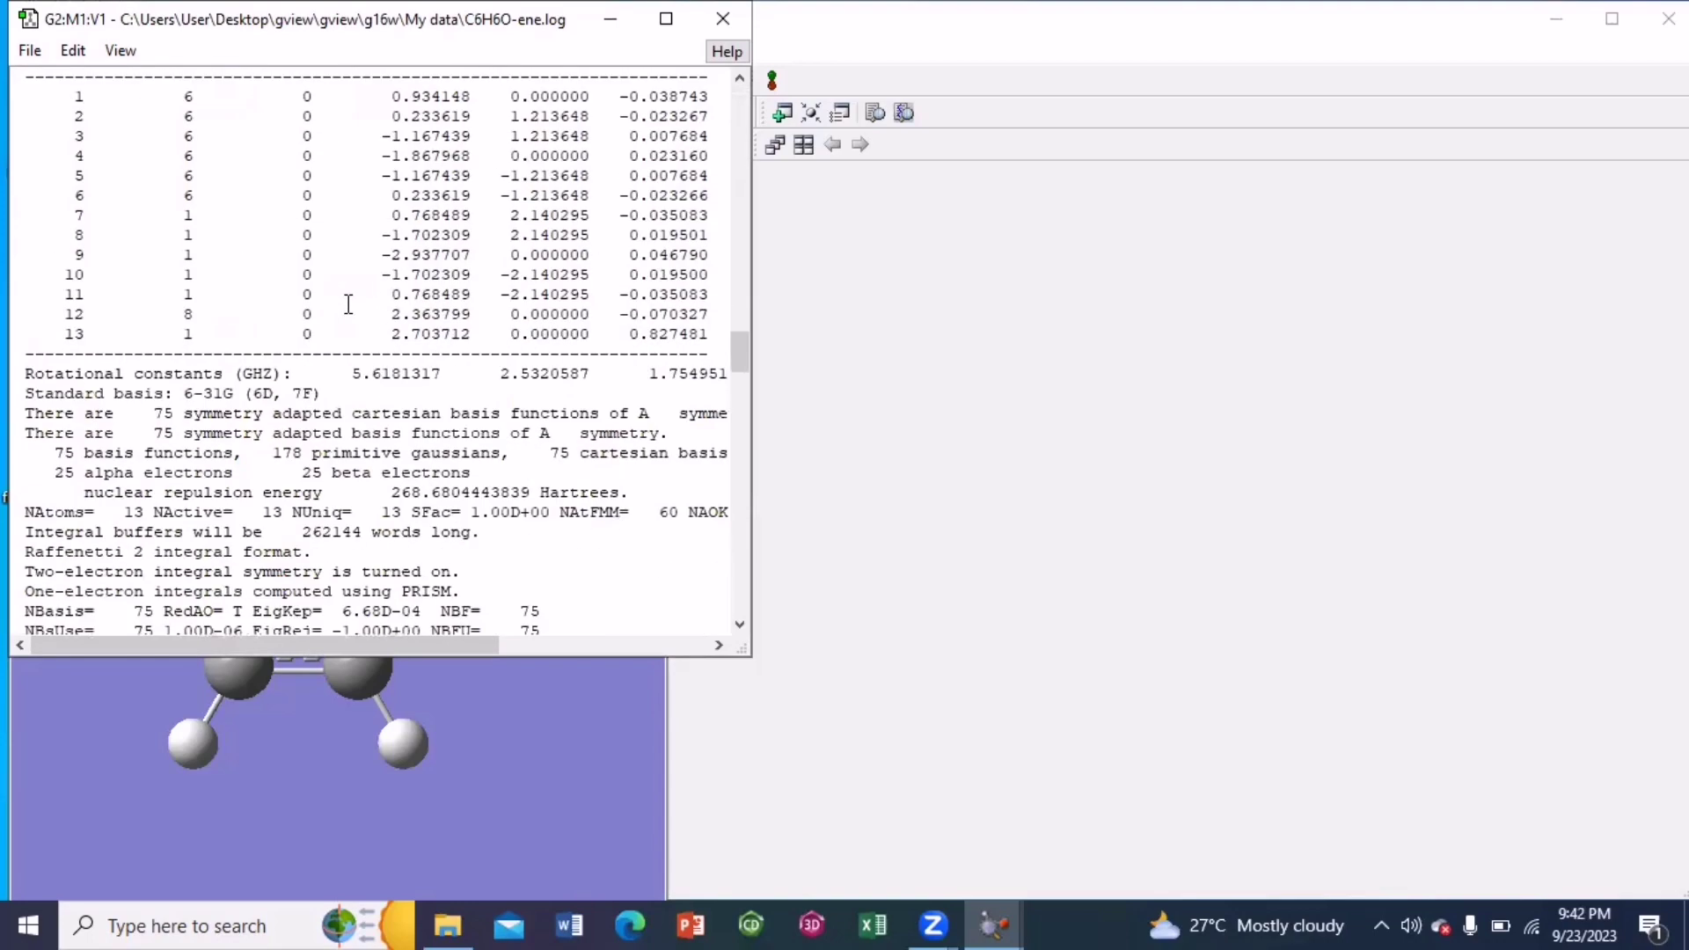
scroll(349, 303, down, 20)
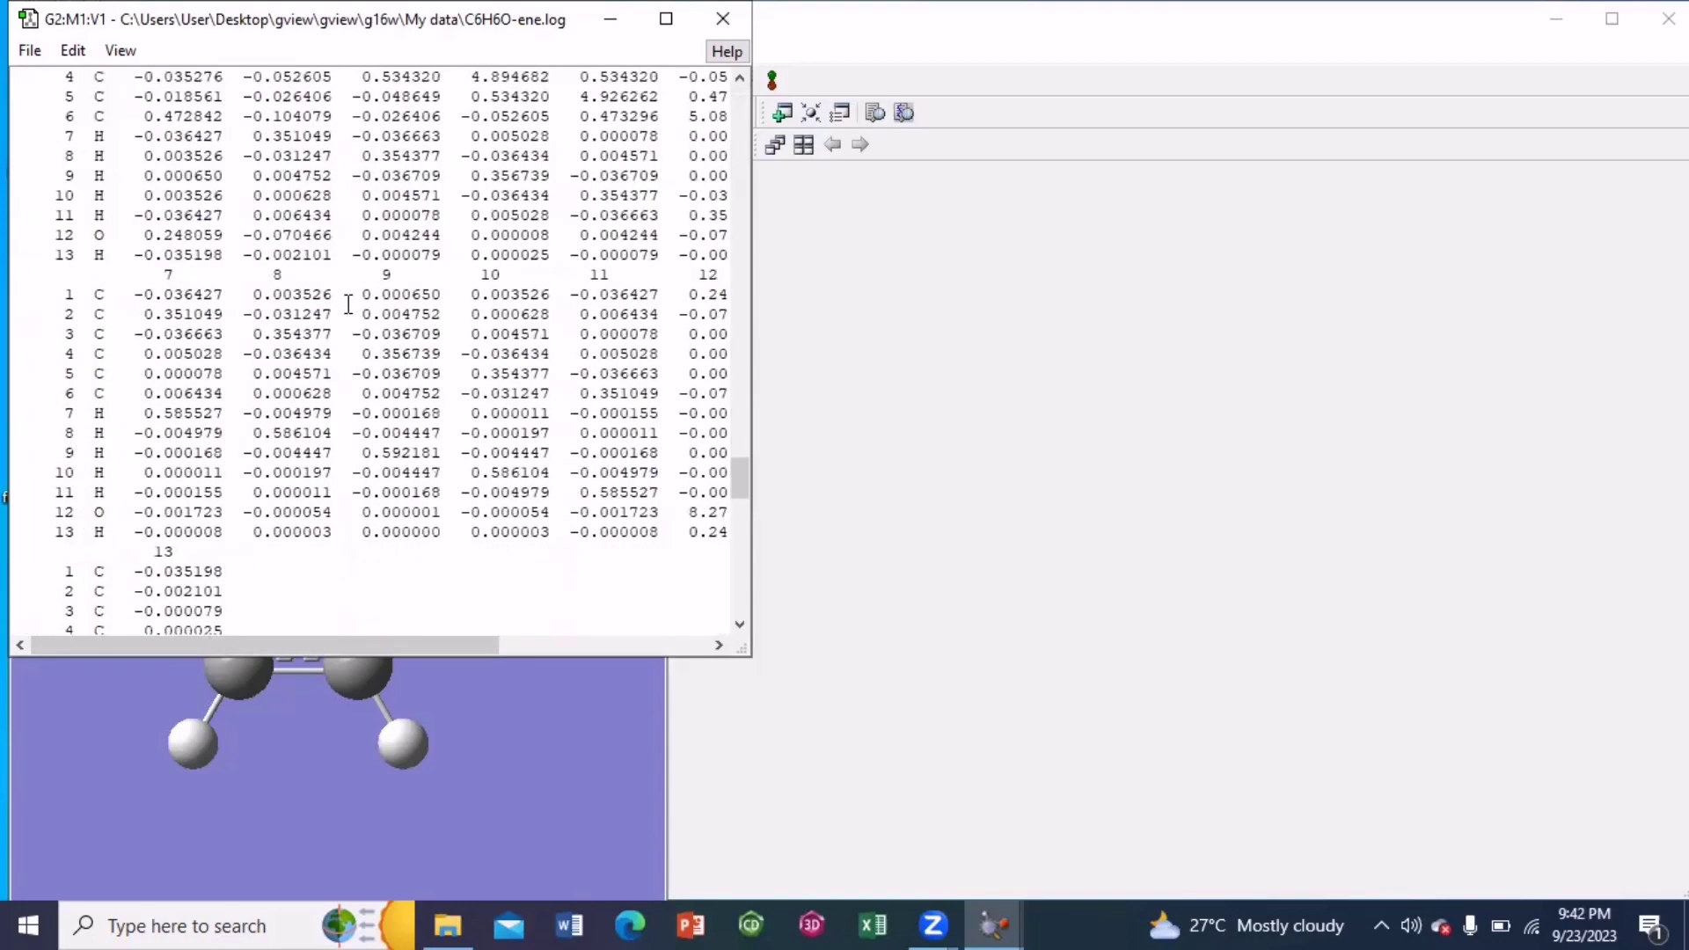
scroll(349, 304, down, 20)
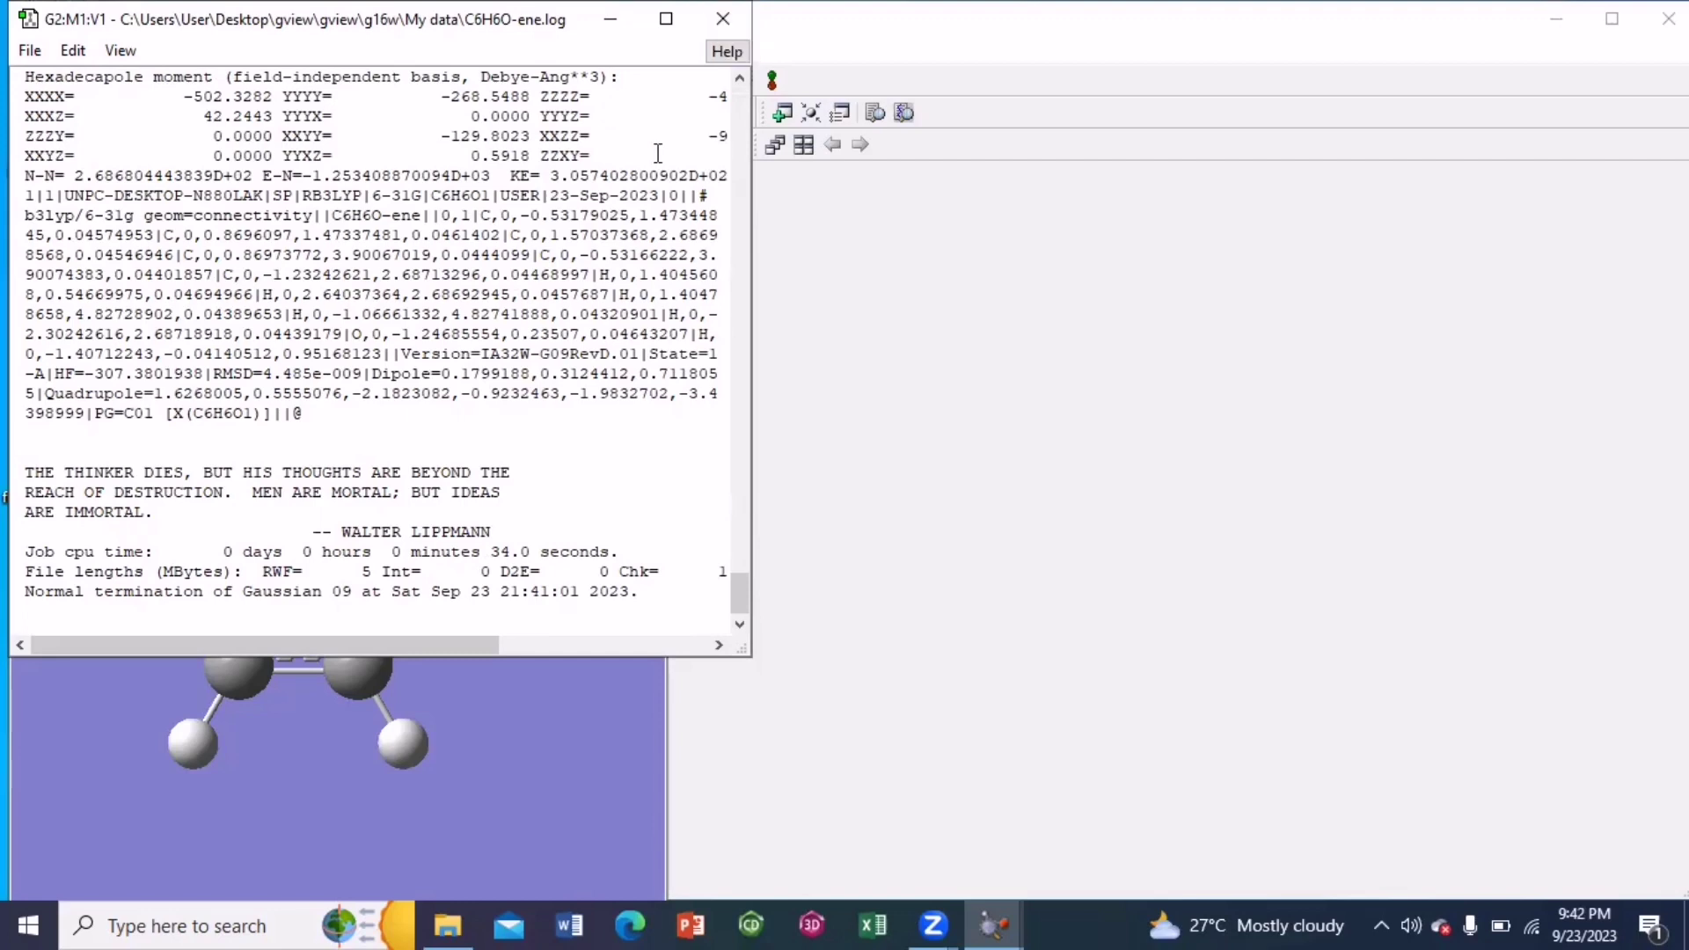
click(722, 18)
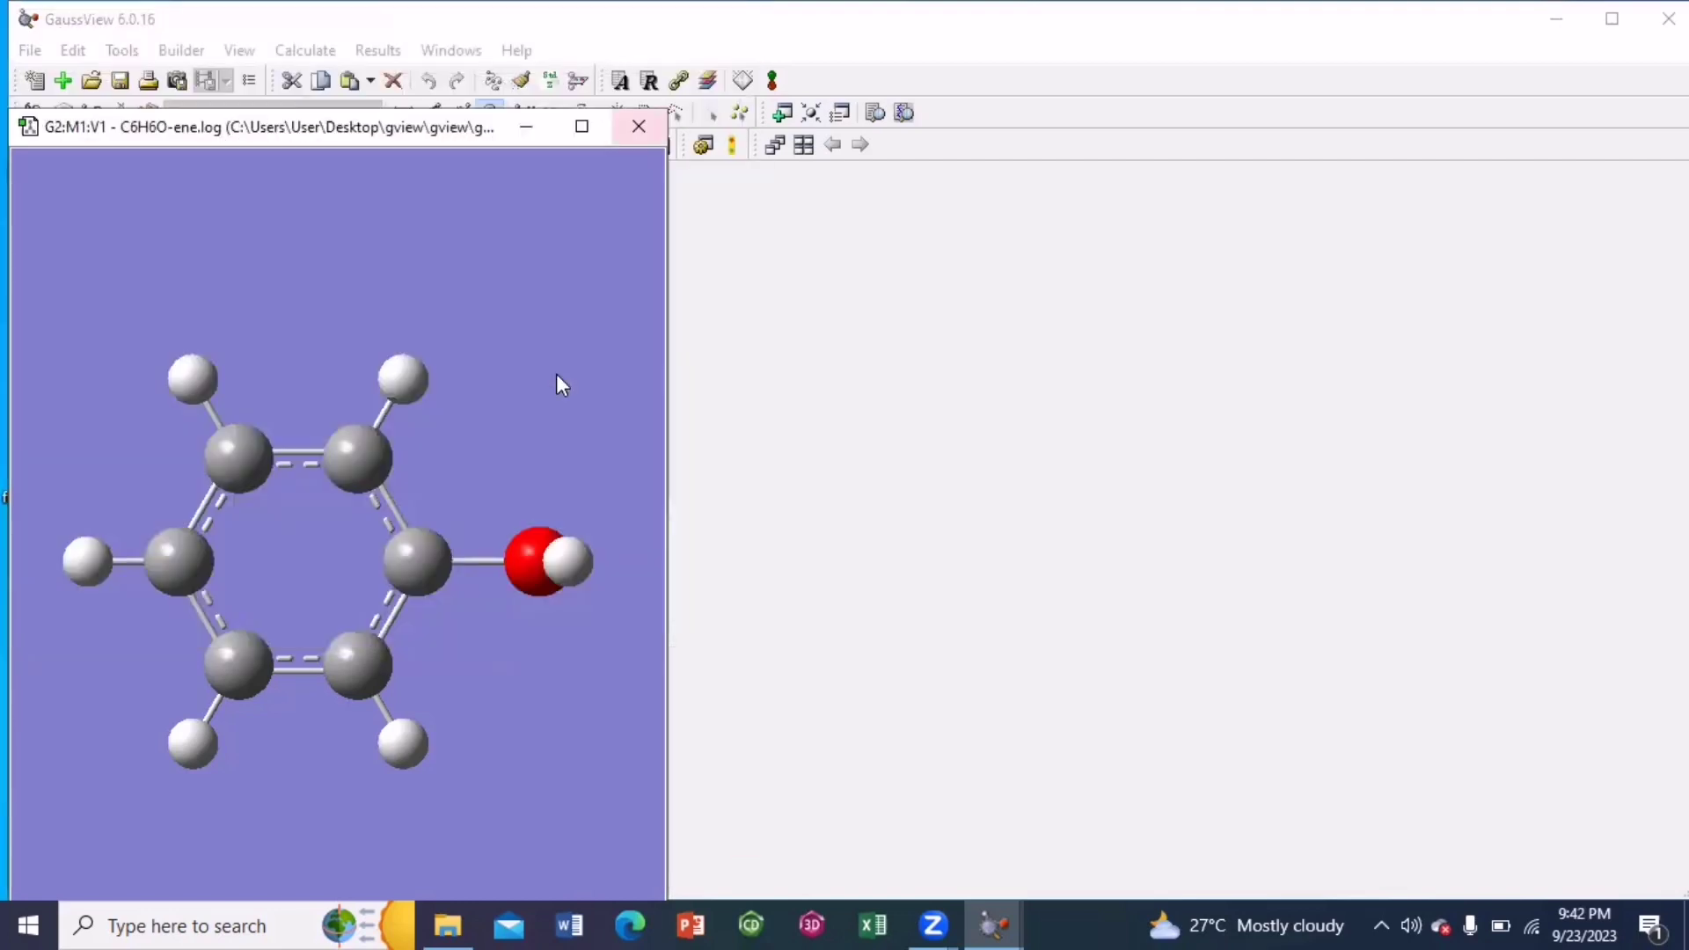
Open the MOs window from the phenol view's menu
right_click(566, 432)
right_click(408, 446)
right_click(409, 445)
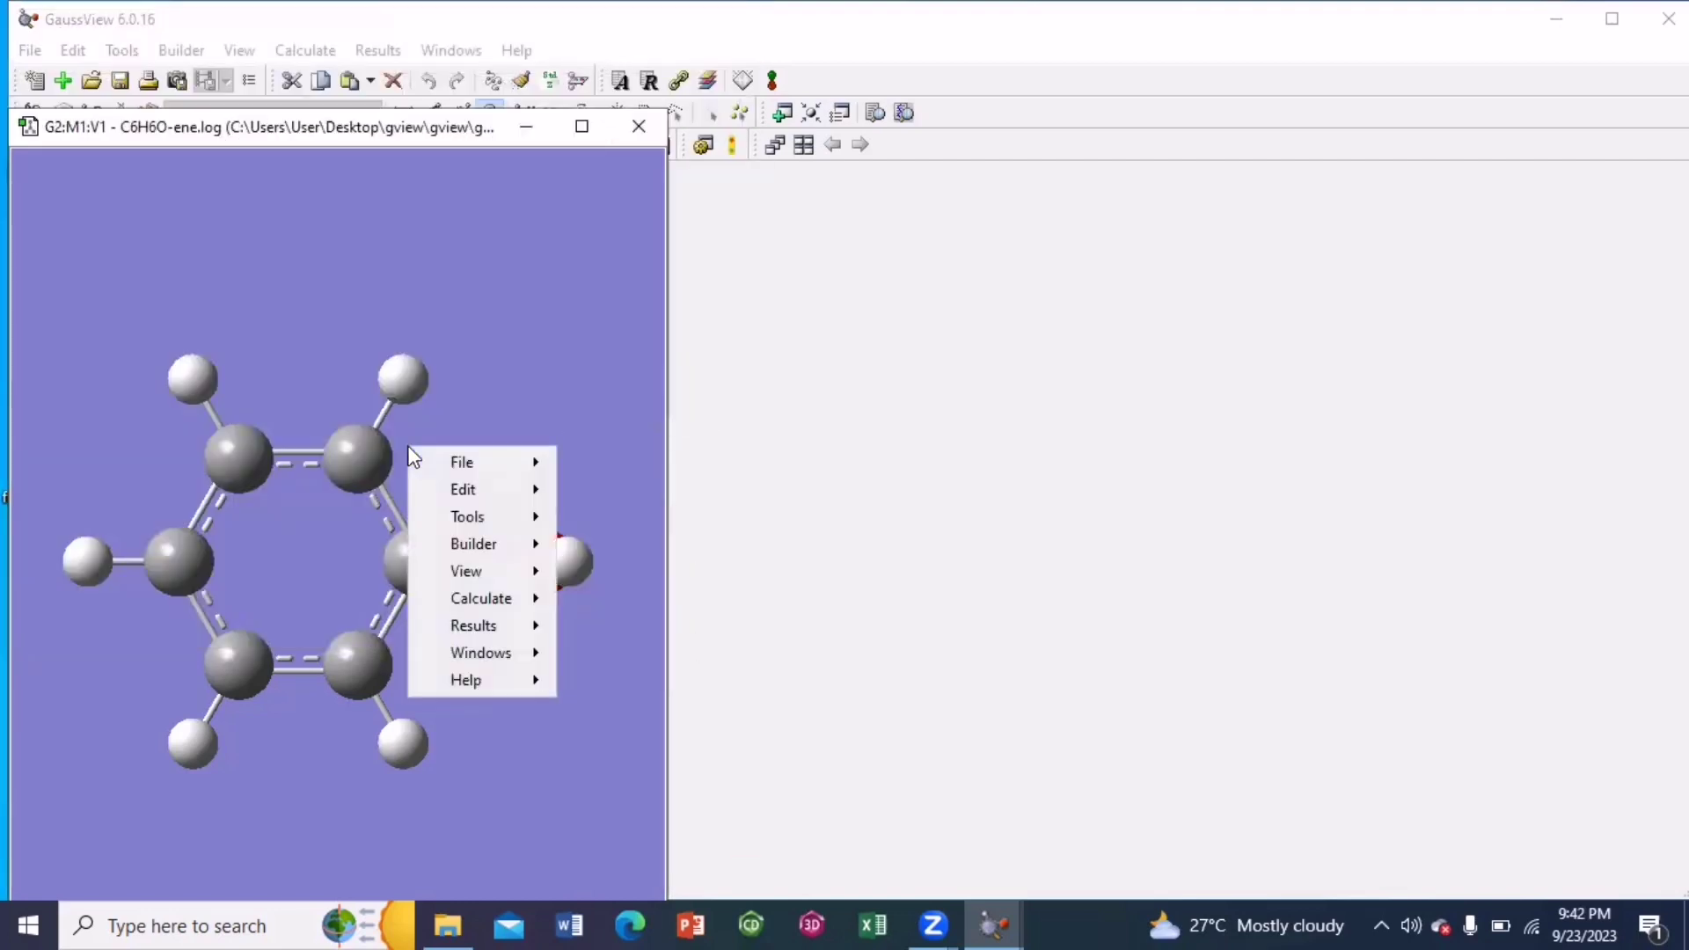
mouse_move(462, 517)
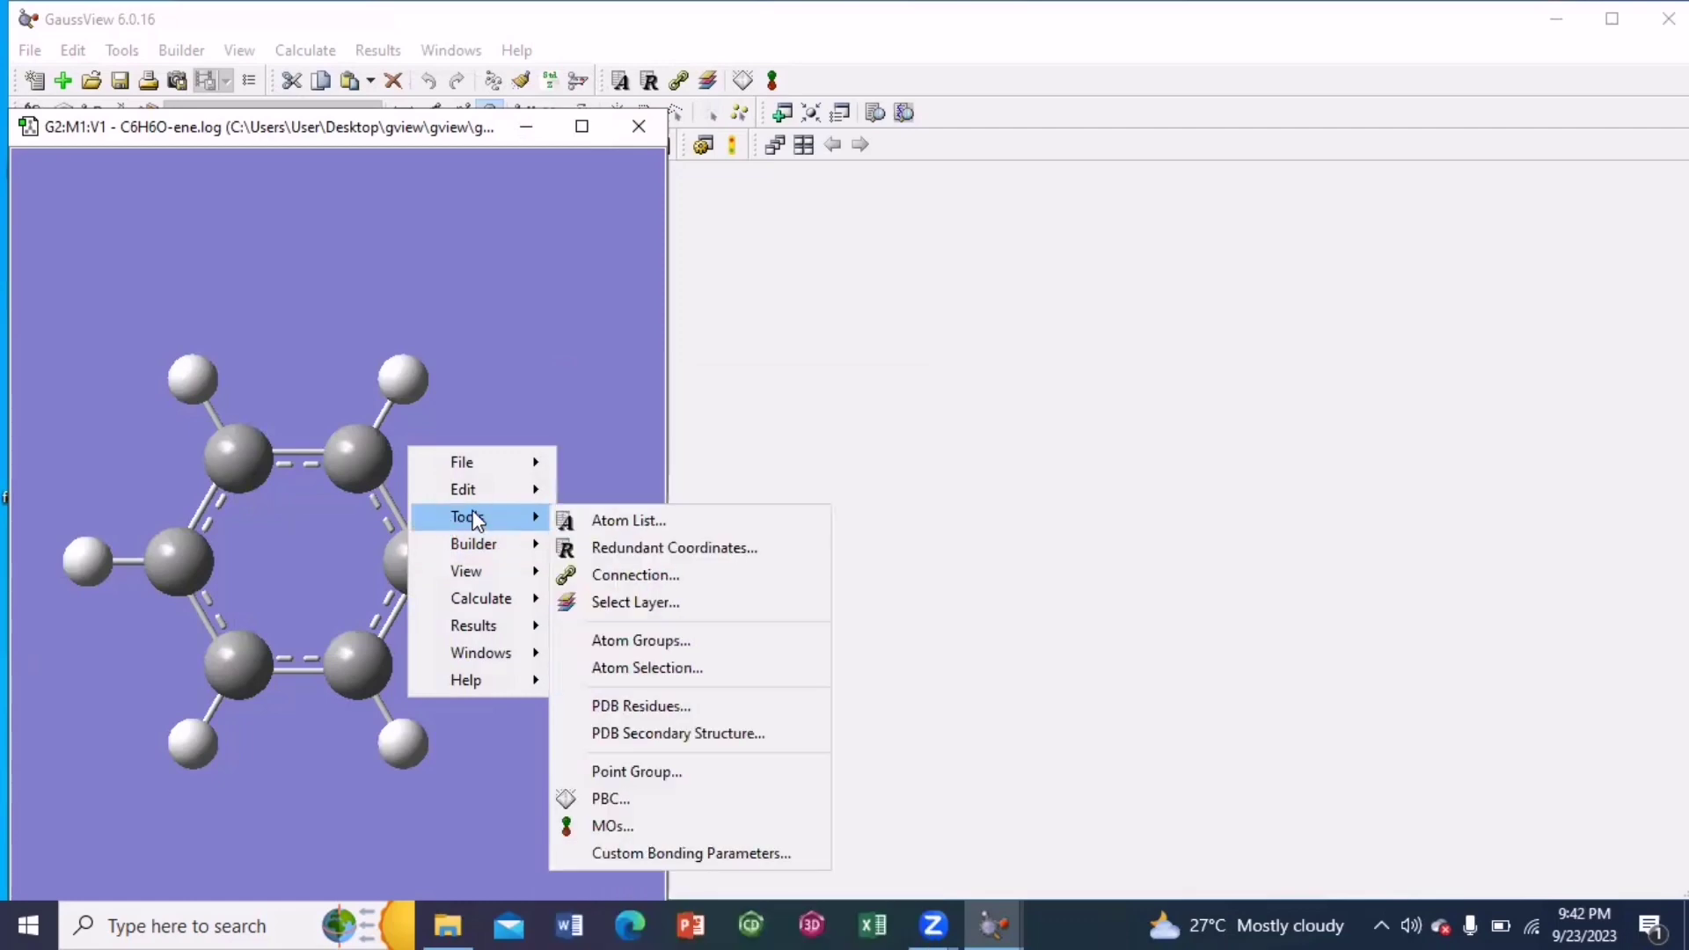
click(623, 828)
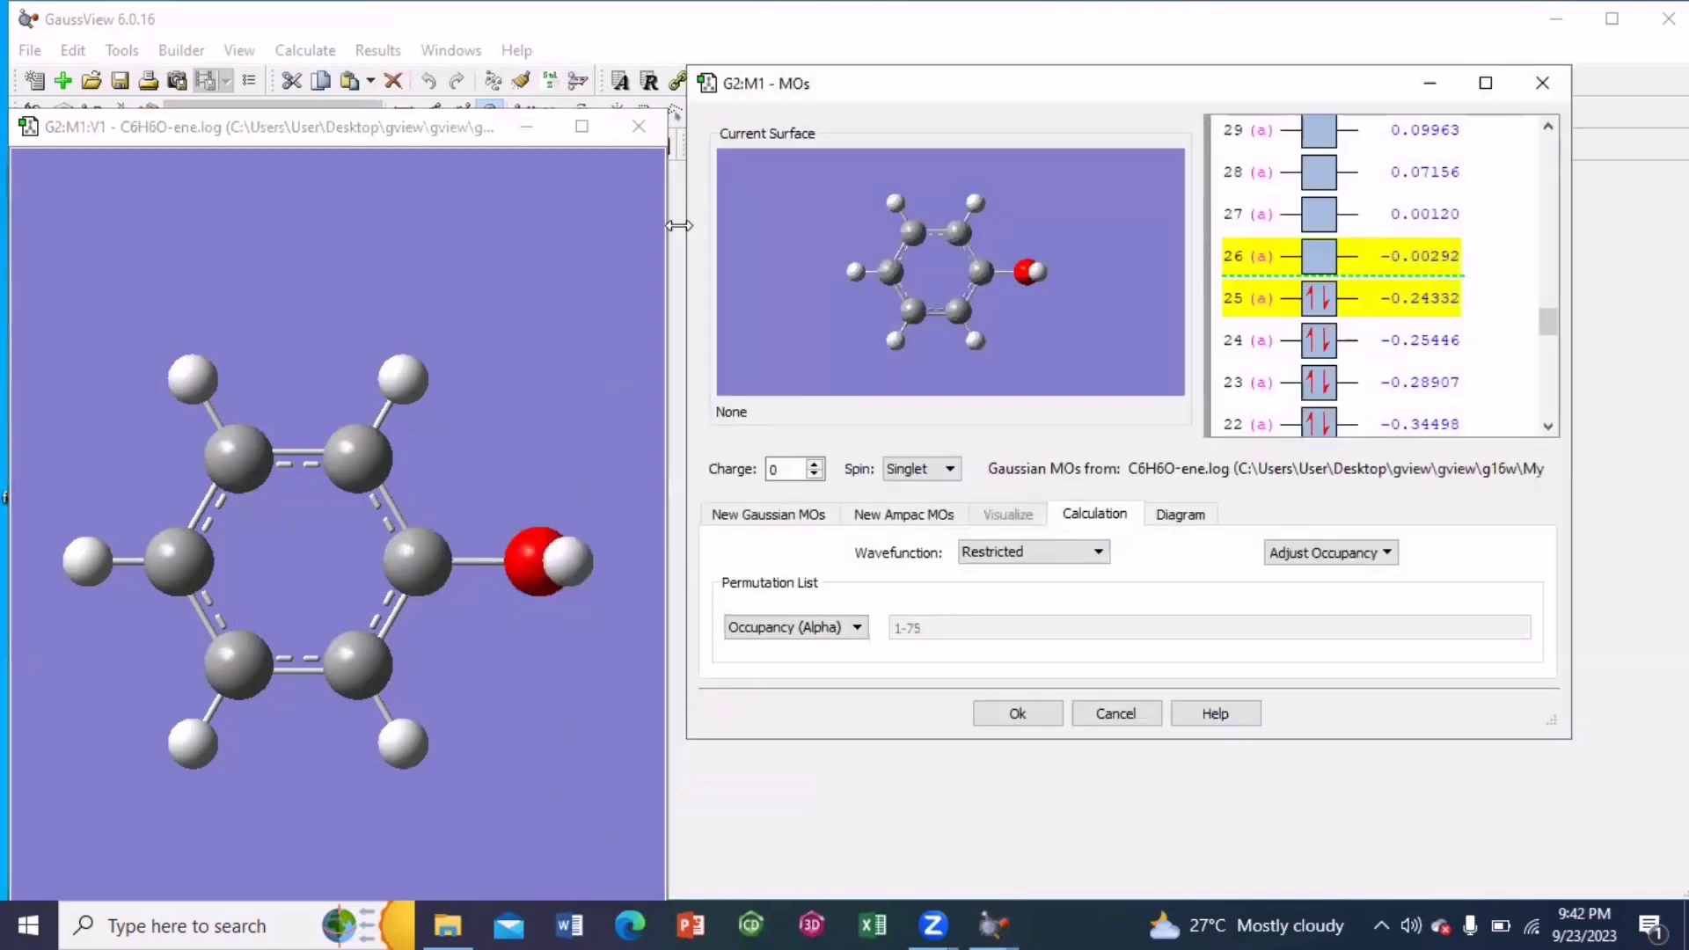
Maximize the MOs window and review energies: HOMO 25 at -0.24332, LUMO 26 at -0.00292
click(680, 374)
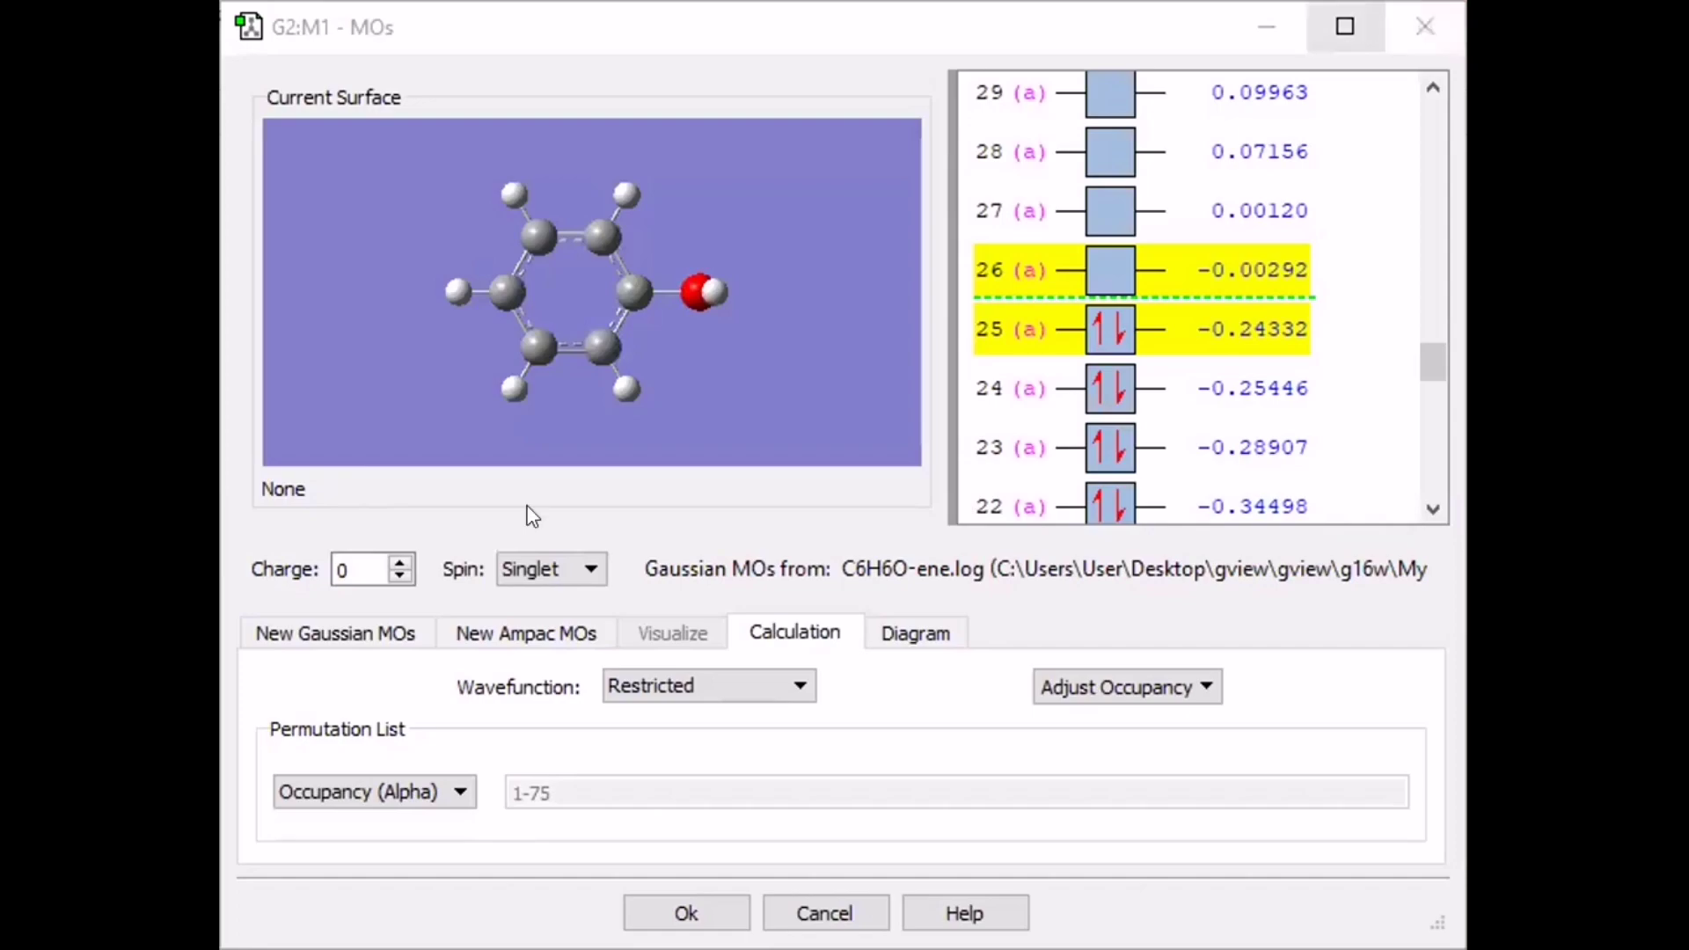
key(super+Up)
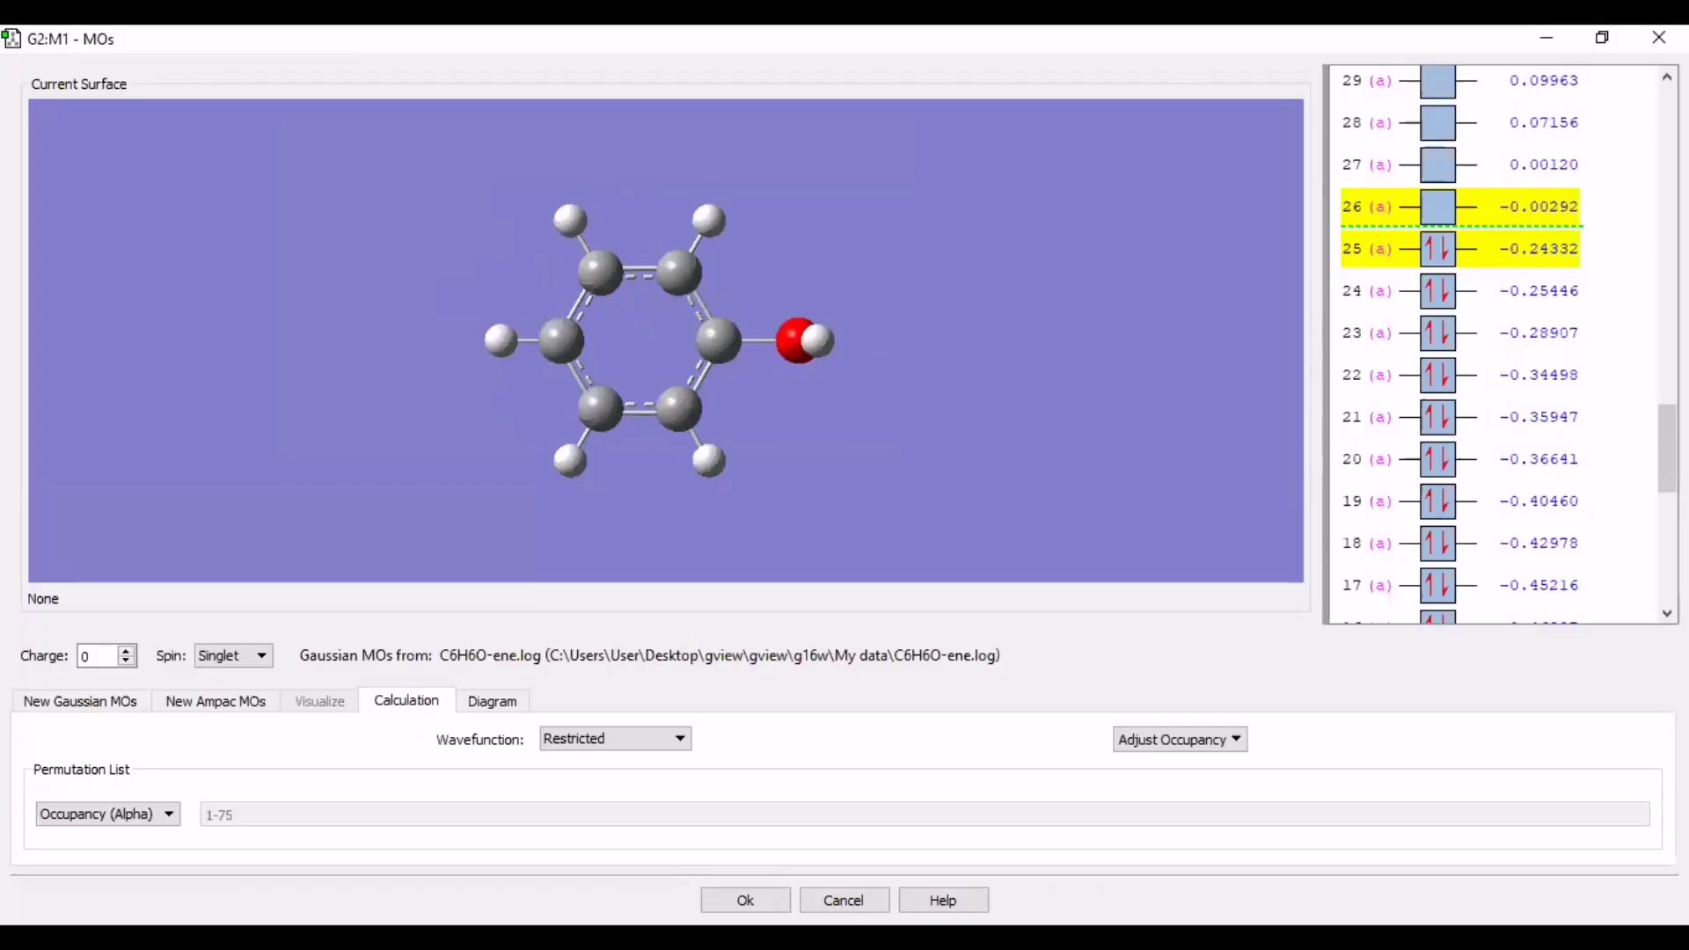
scroll(1637, 189, up, 12)
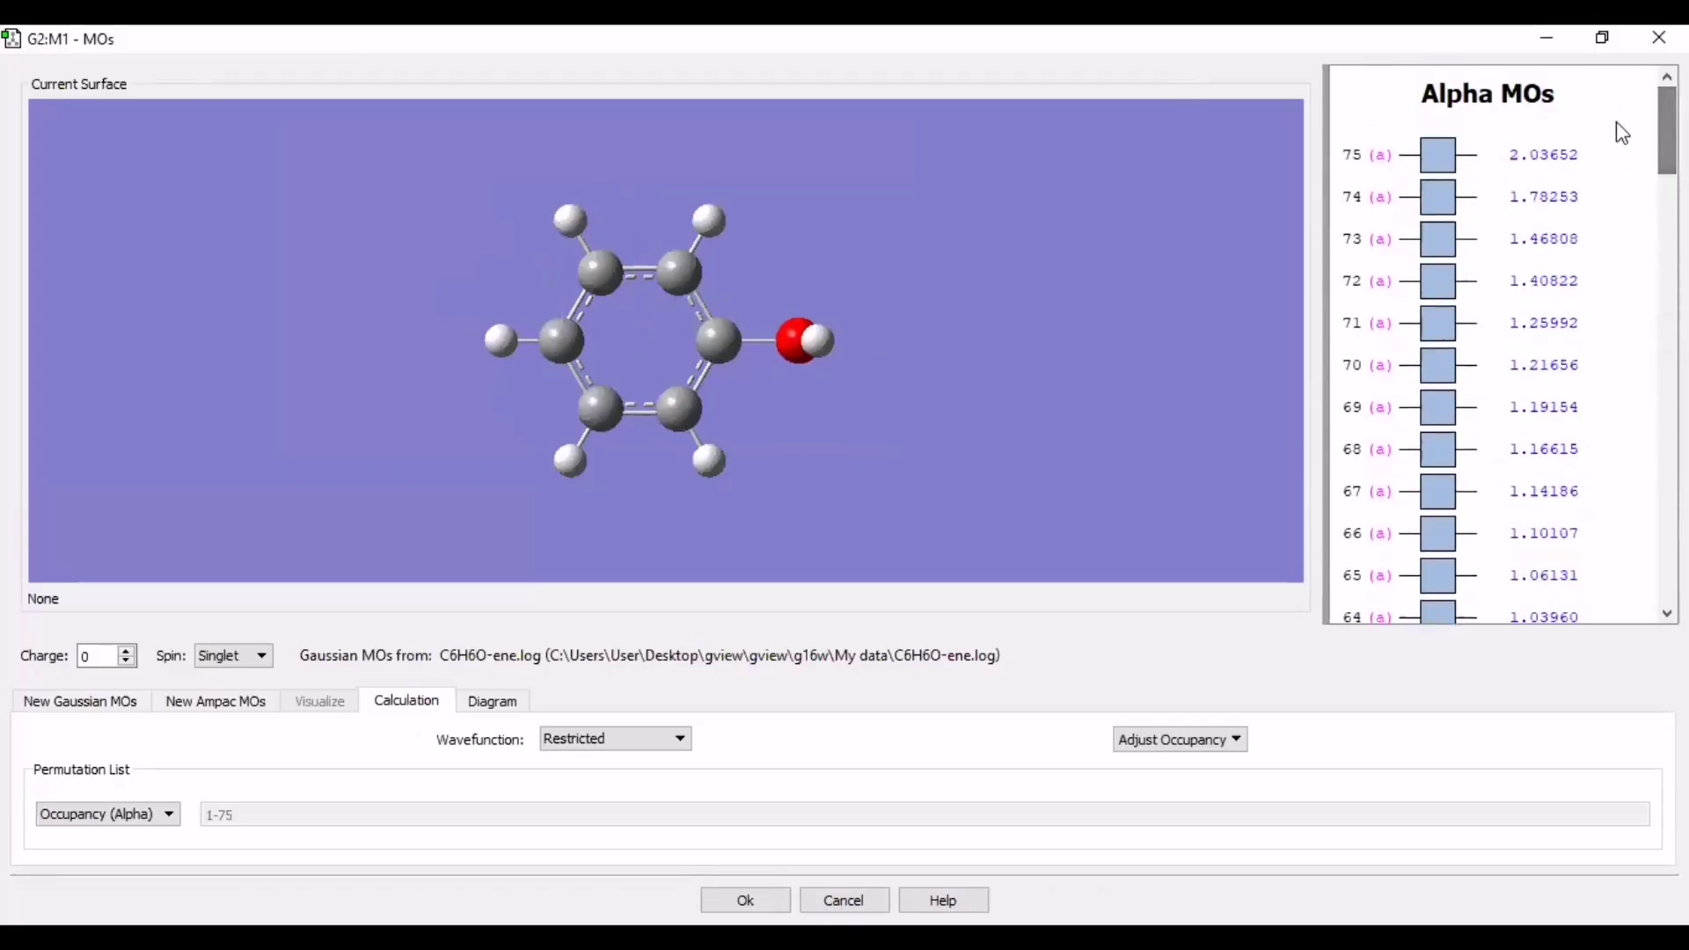
scroll(1495, 343, down, 12)
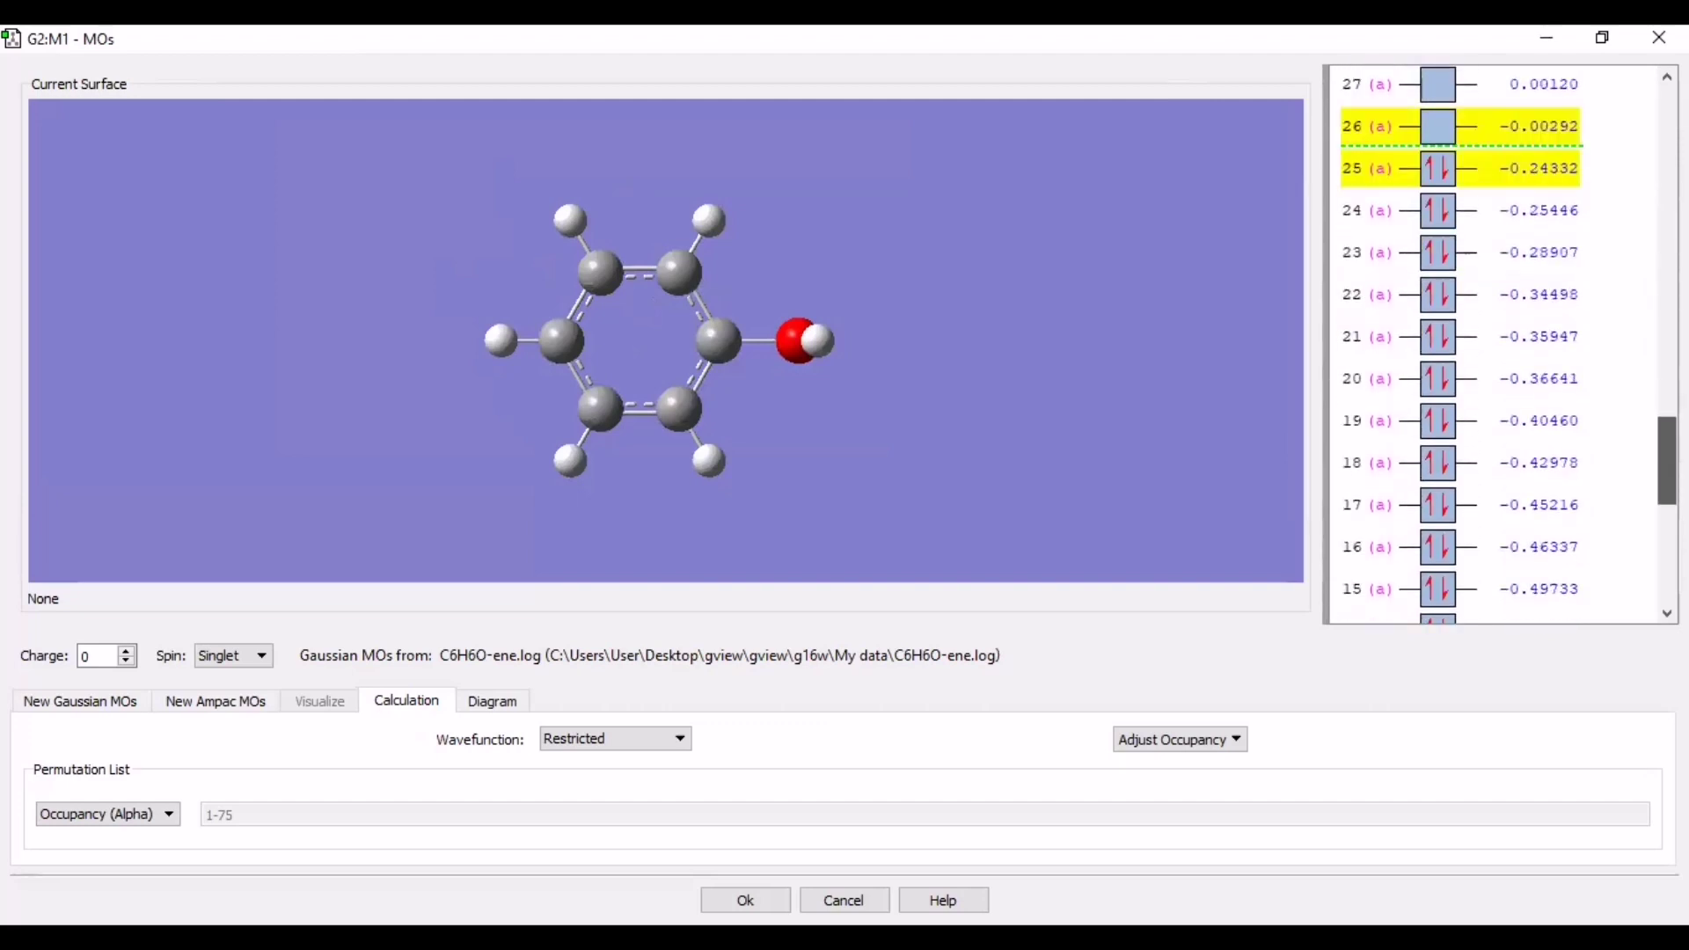
scroll(1625, 392, down, 5)
scroll(1625, 392, up, 8)
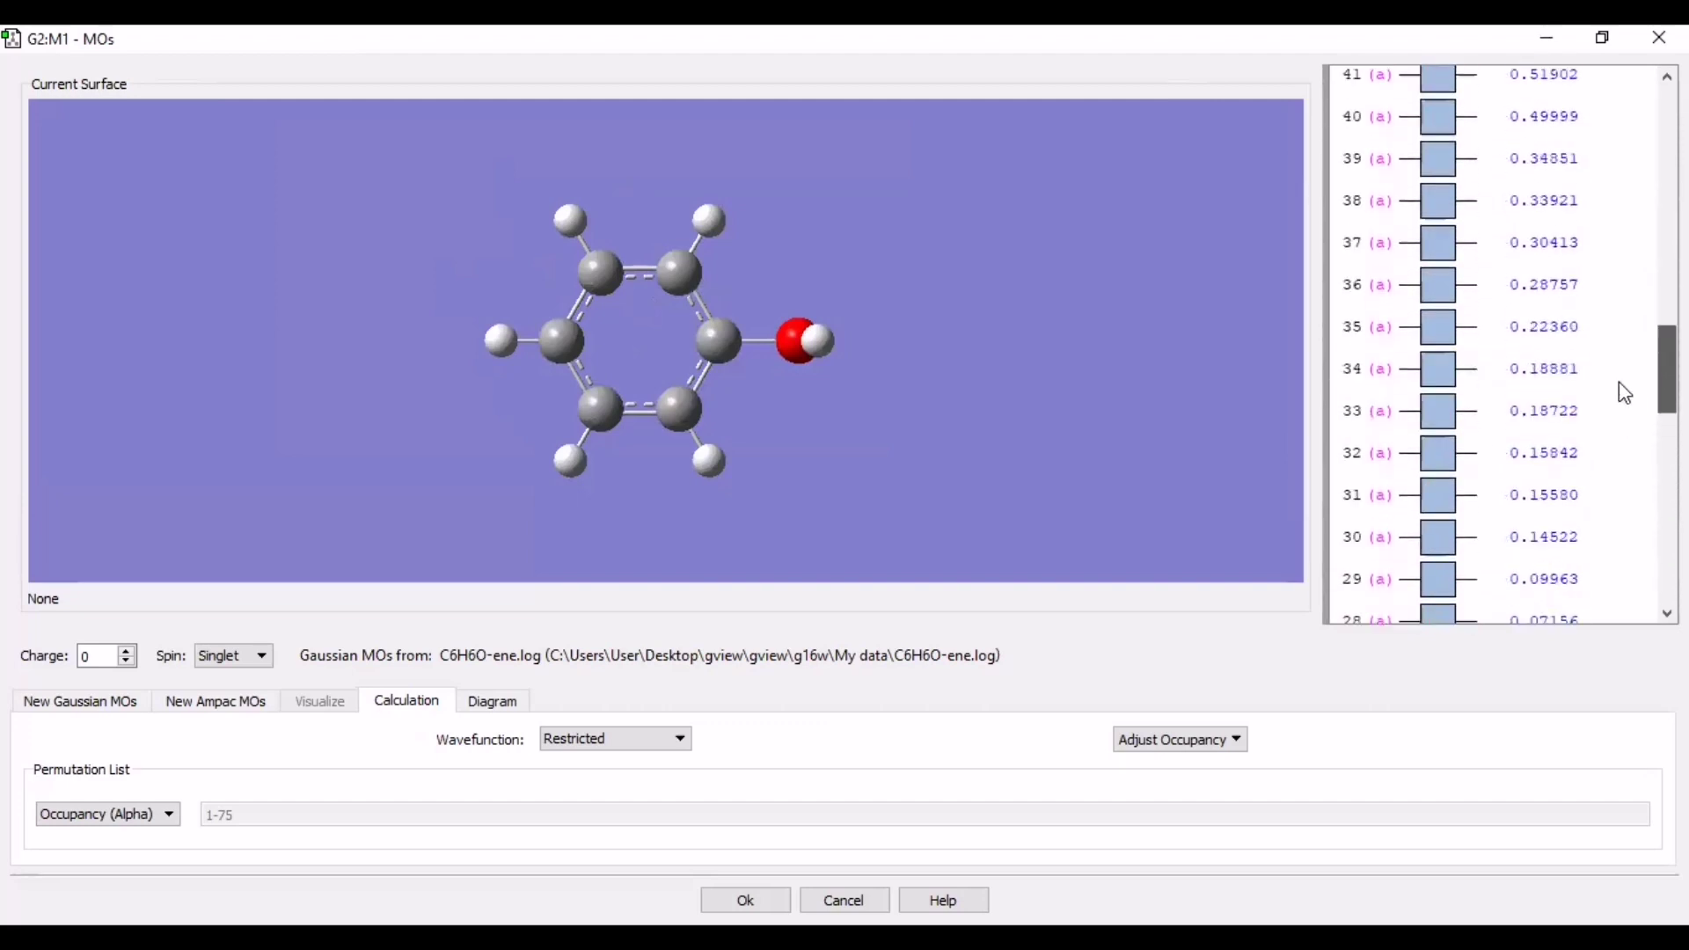
scroll(1619, 448, down, 6)
scroll(1602, 434, up, 4)
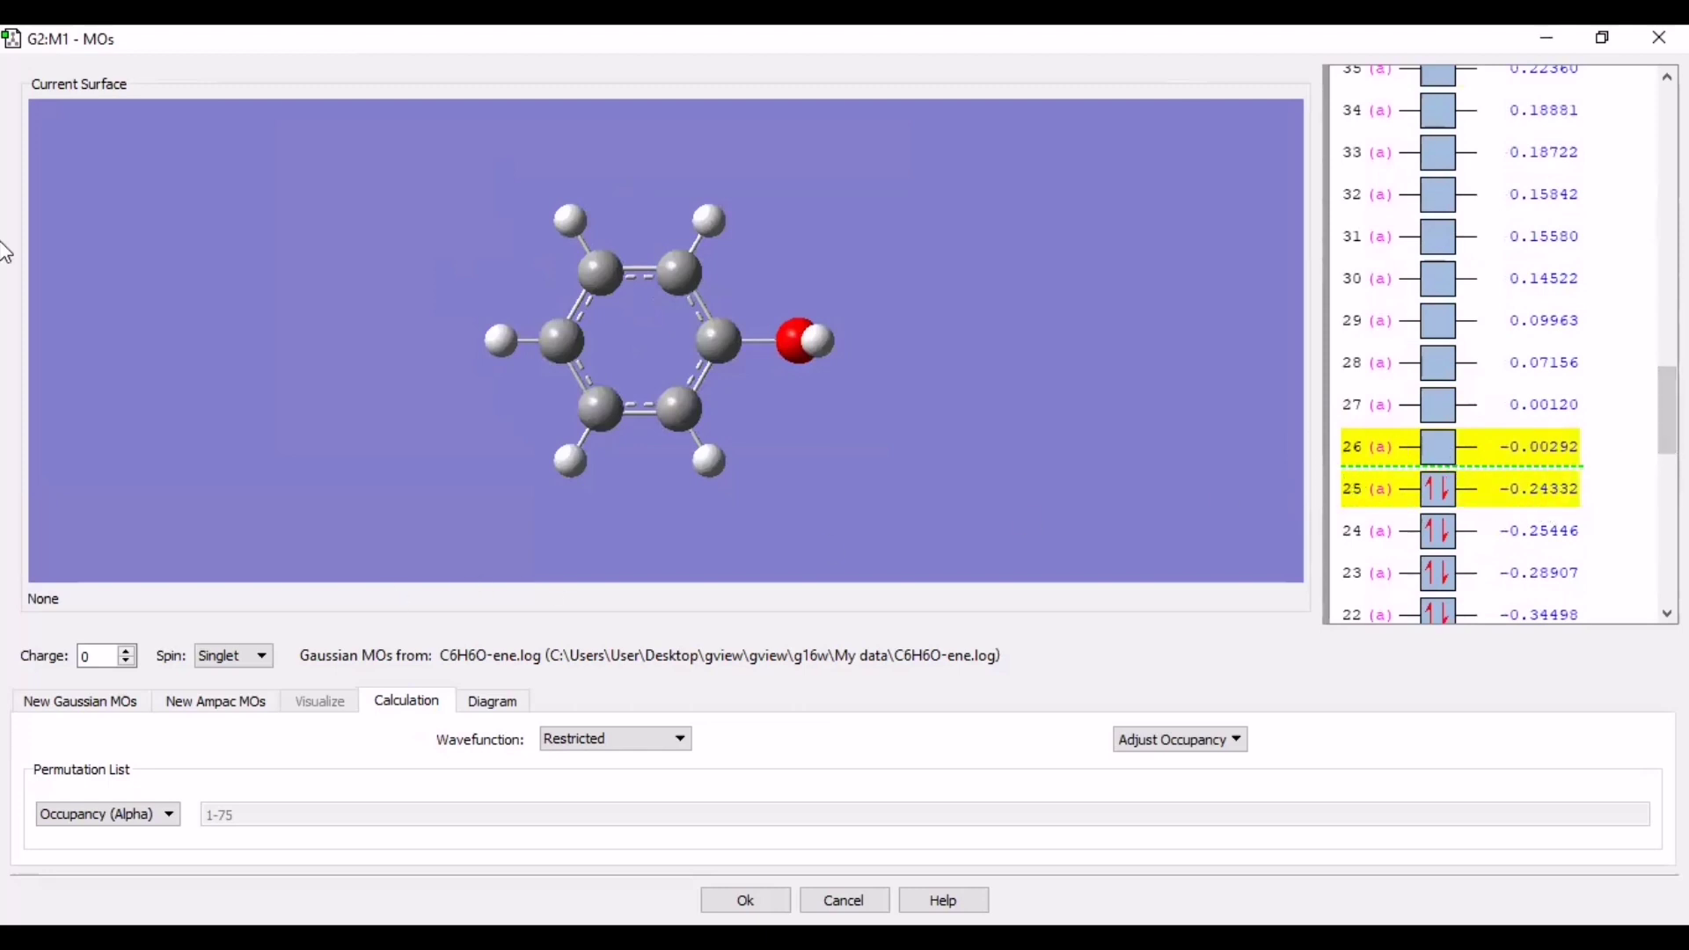
click(79, 703)
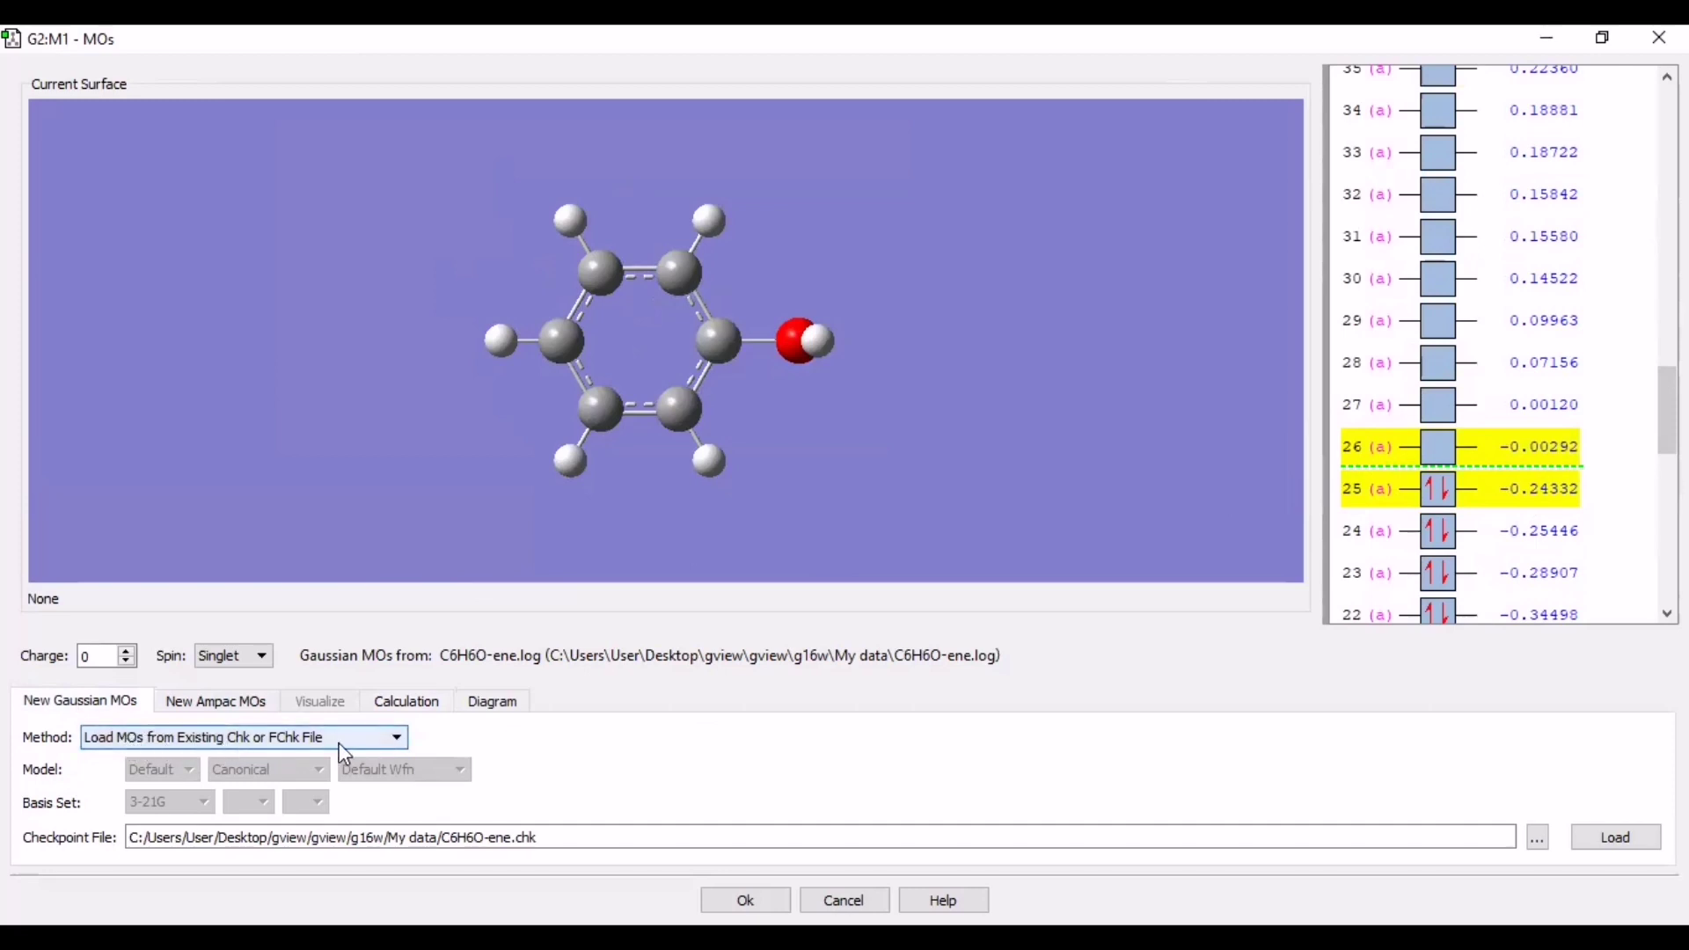
Load MOs from the C6H6O-ene checkpoint and generate surfaces for orbitals 25a-26a
click(1605, 842)
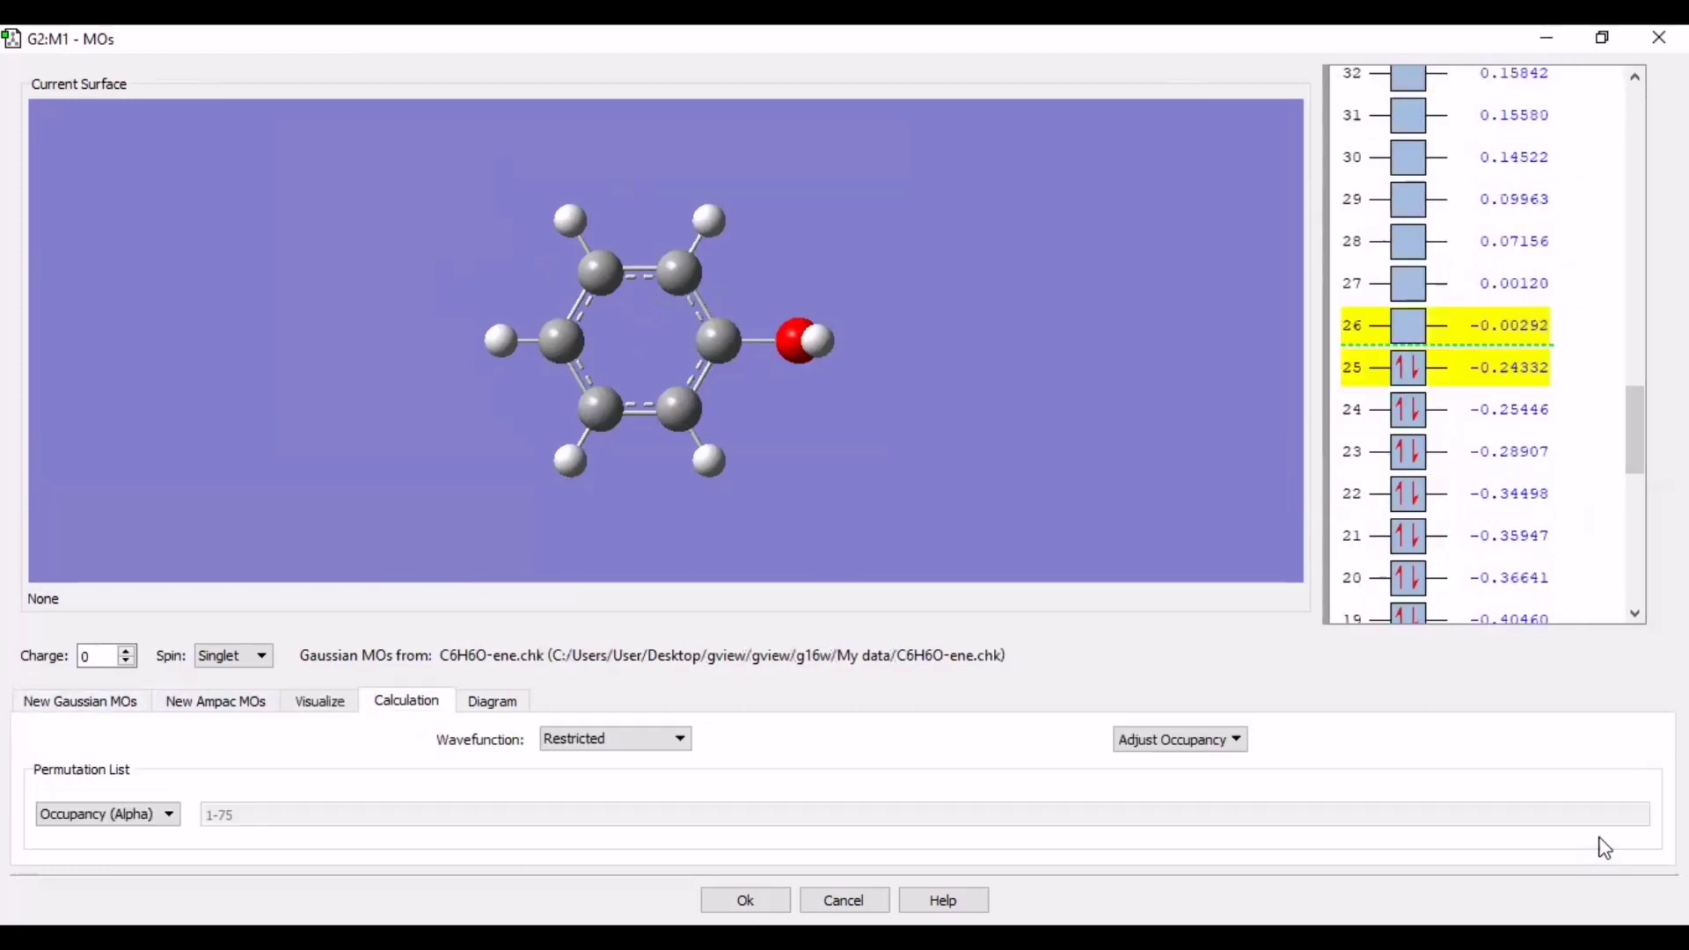
click(320, 703)
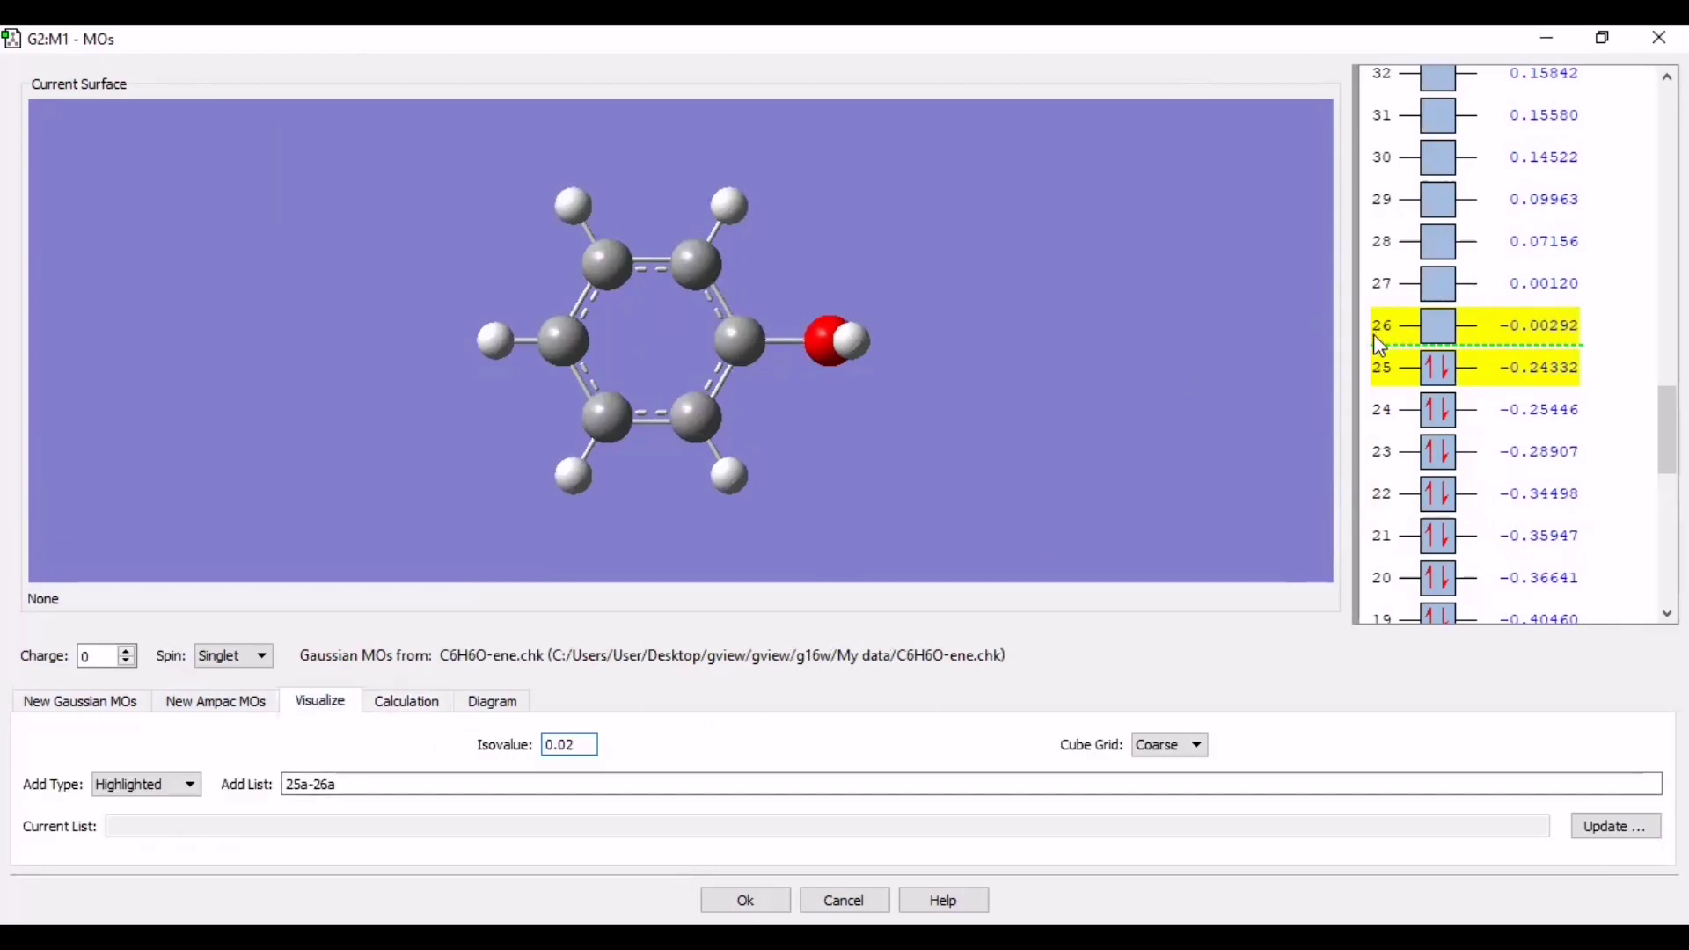
click(1607, 827)
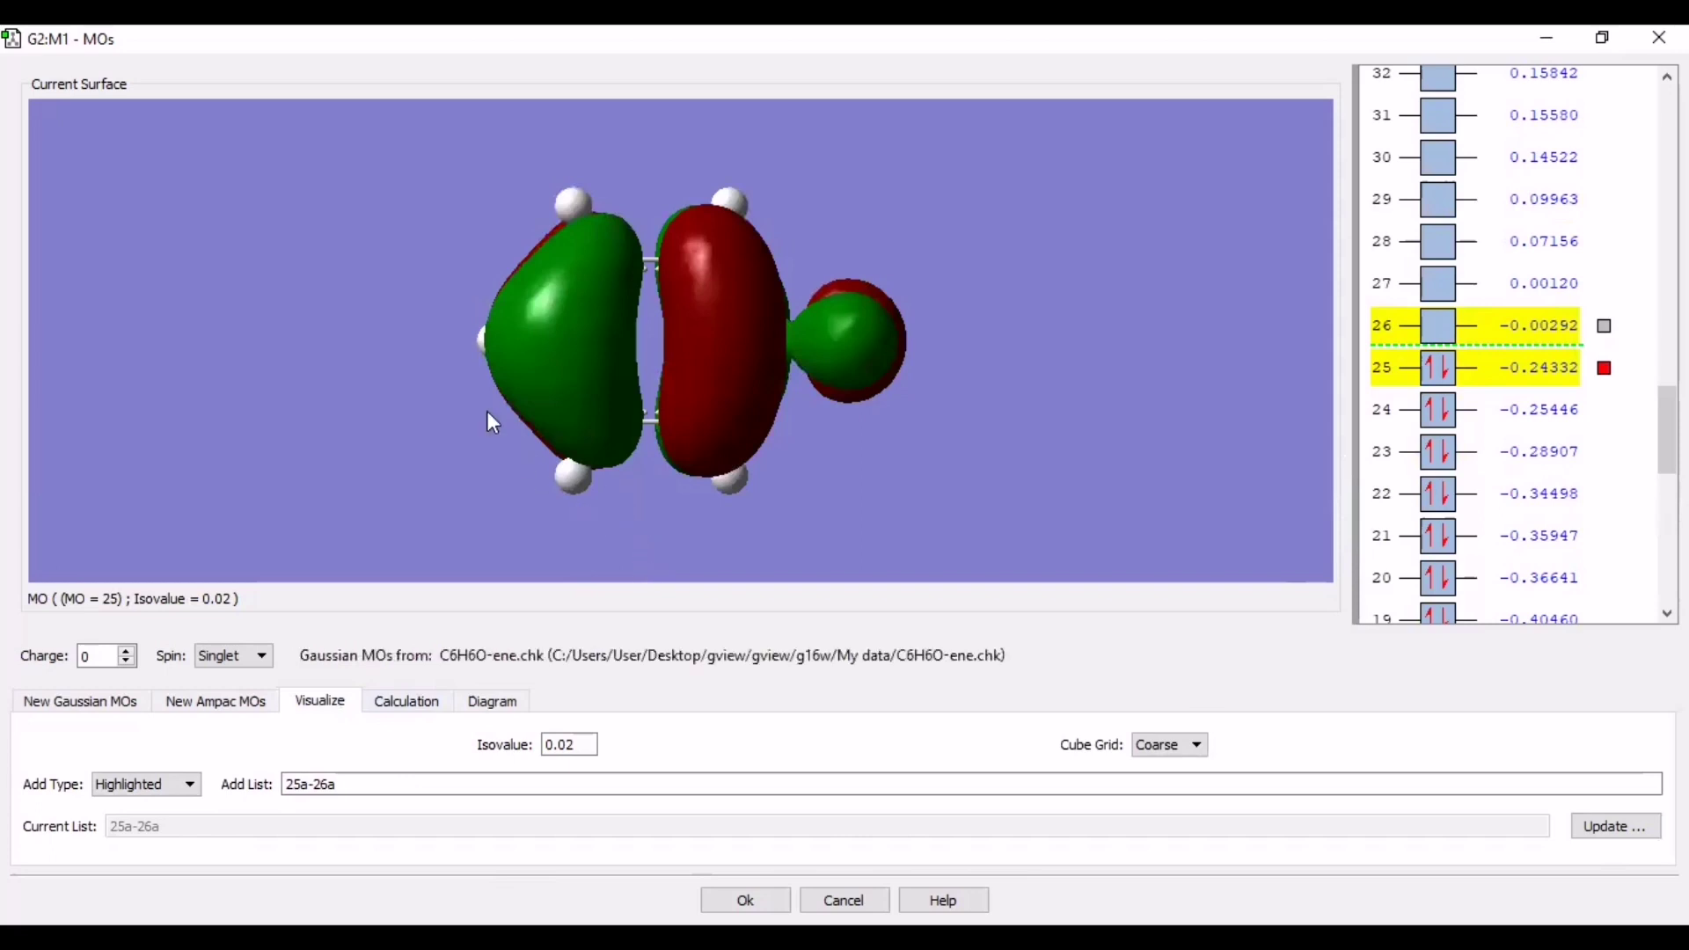
Tilt the HOMO surface view and save it as the image C6H6O-ene.tif
drag(506, 383, 579, 514)
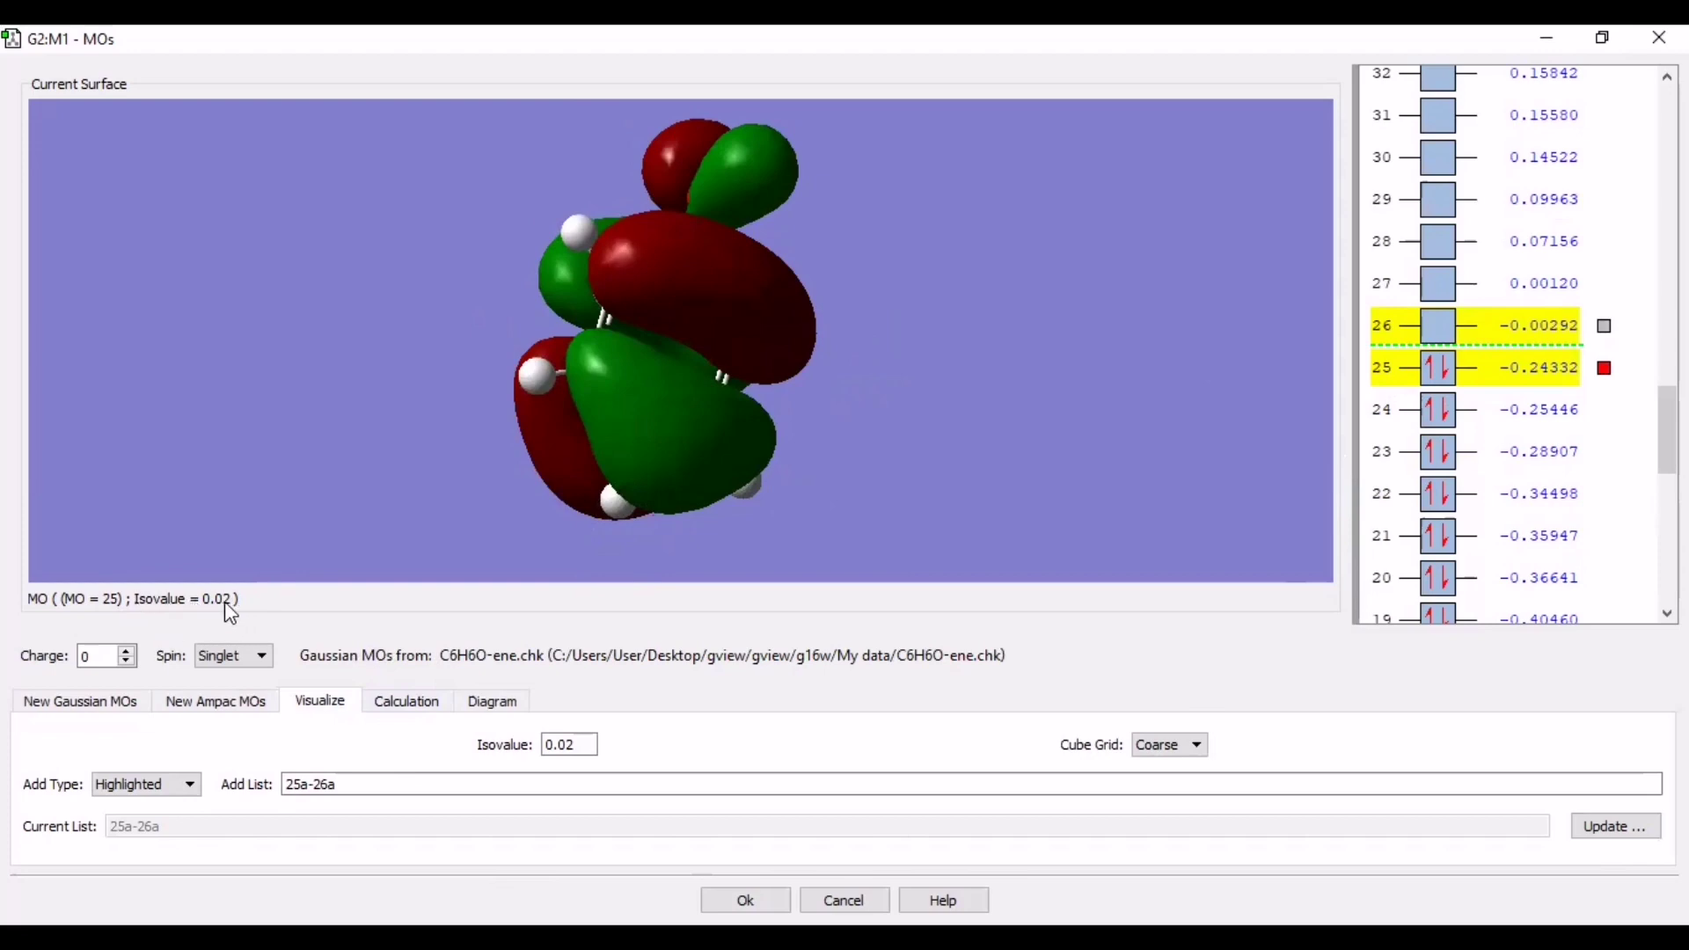
drag(671, 403, 521, 446)
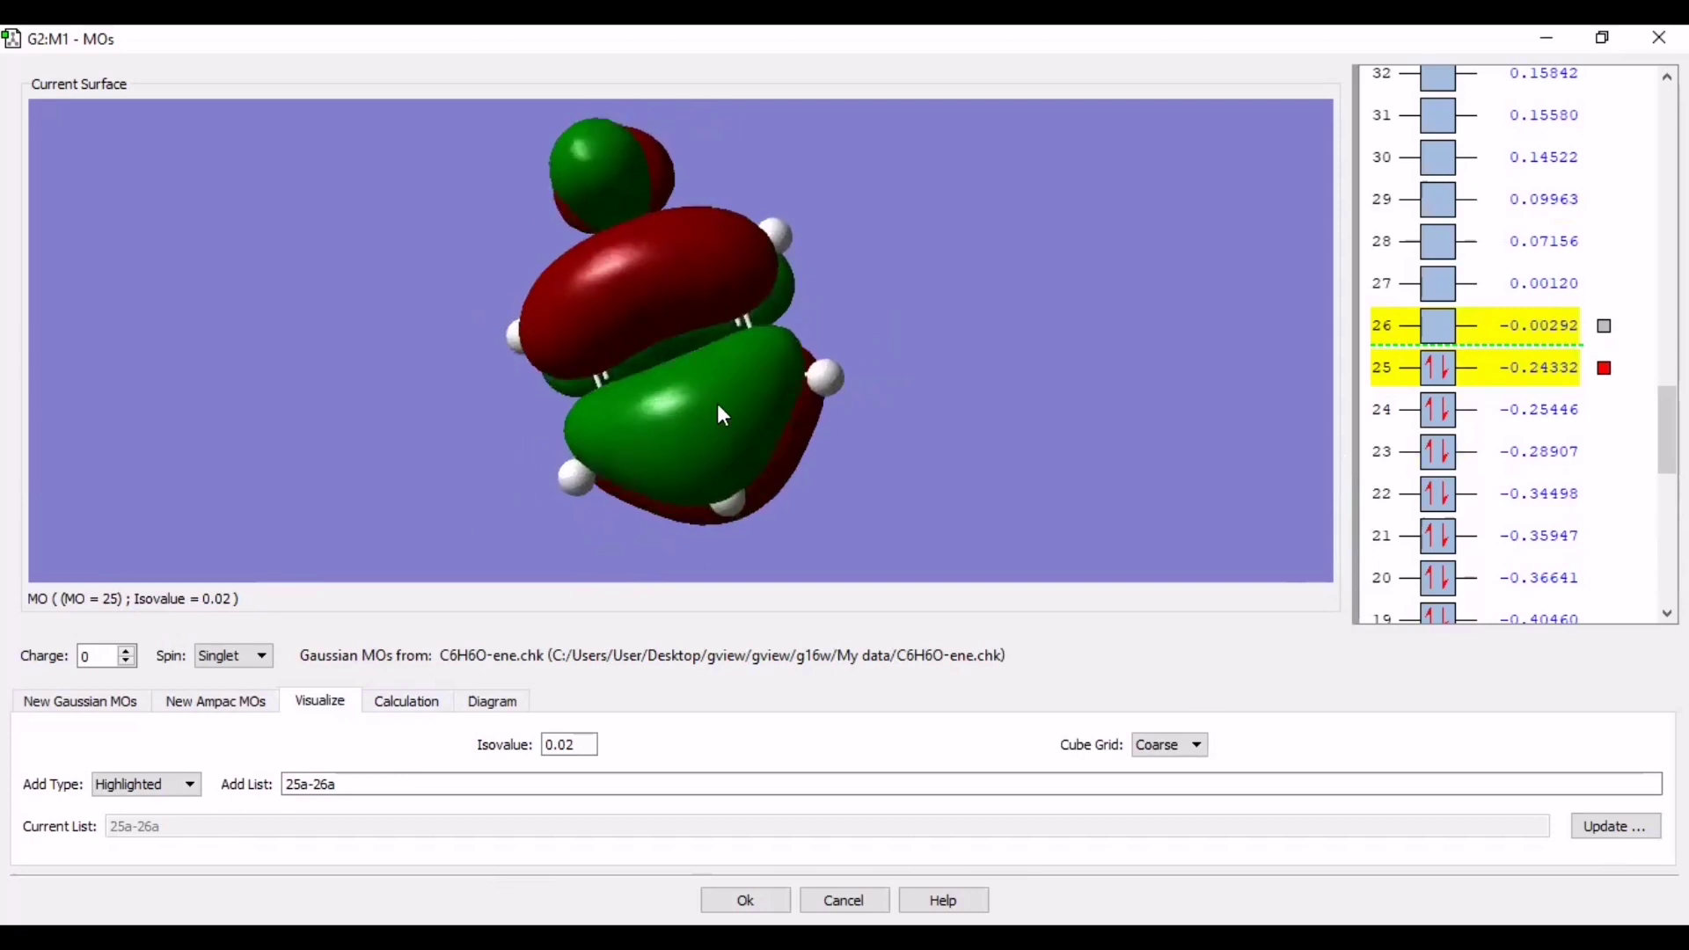
right_click(759, 396)
mouse_move(814, 412)
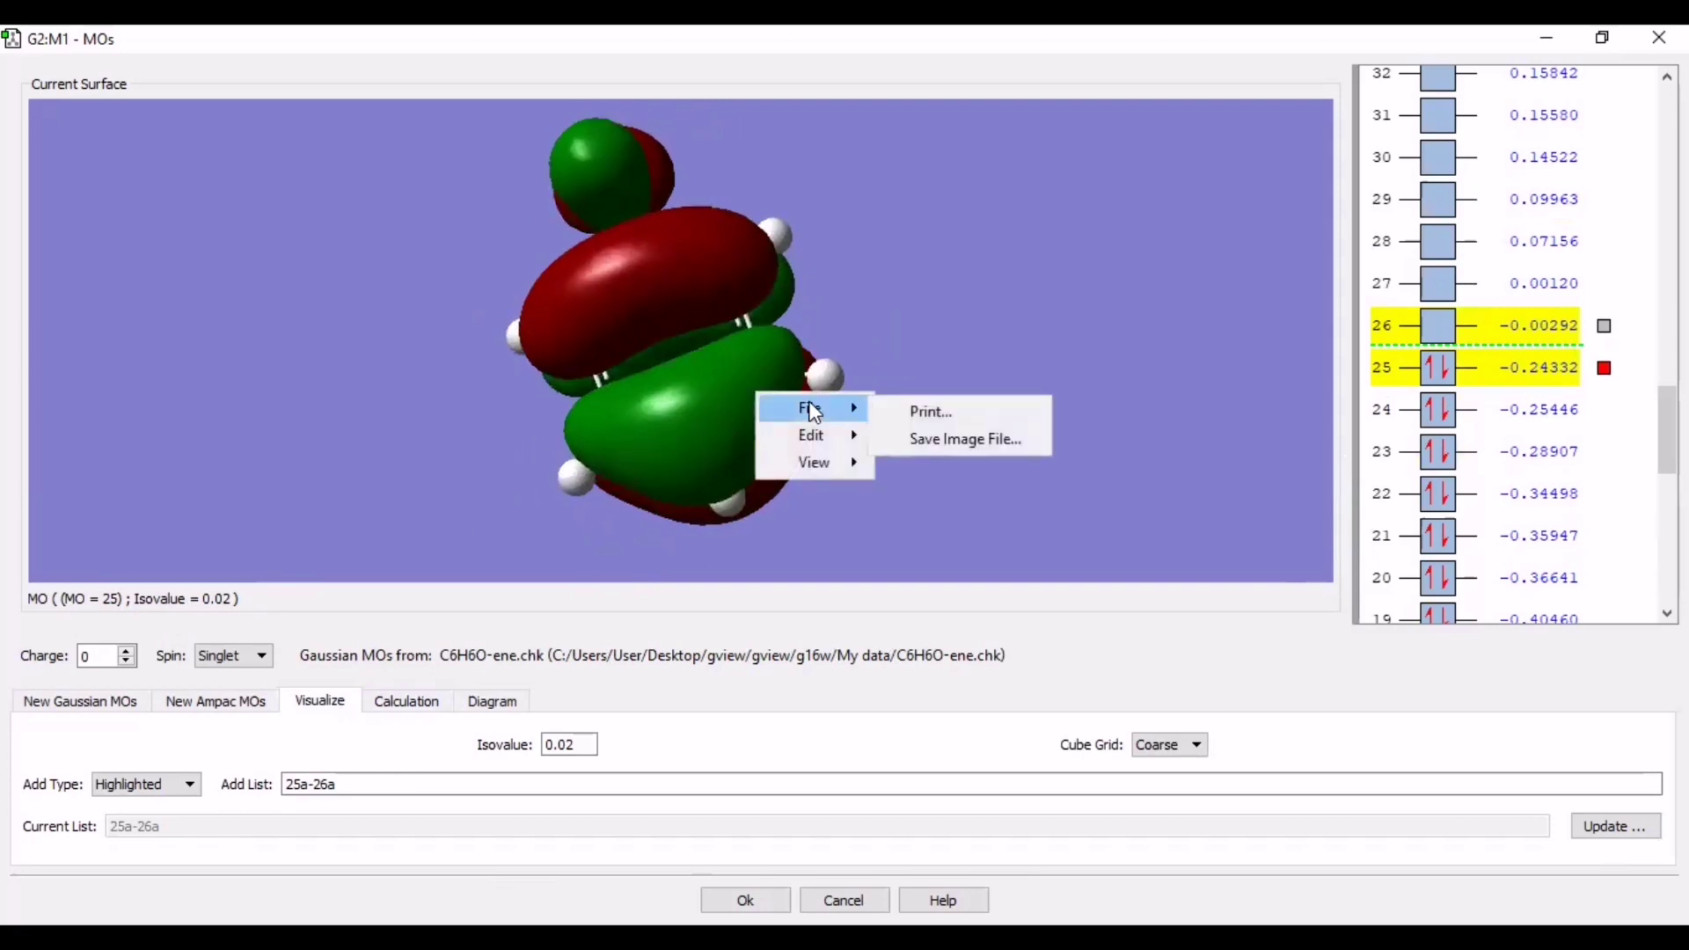
click(961, 444)
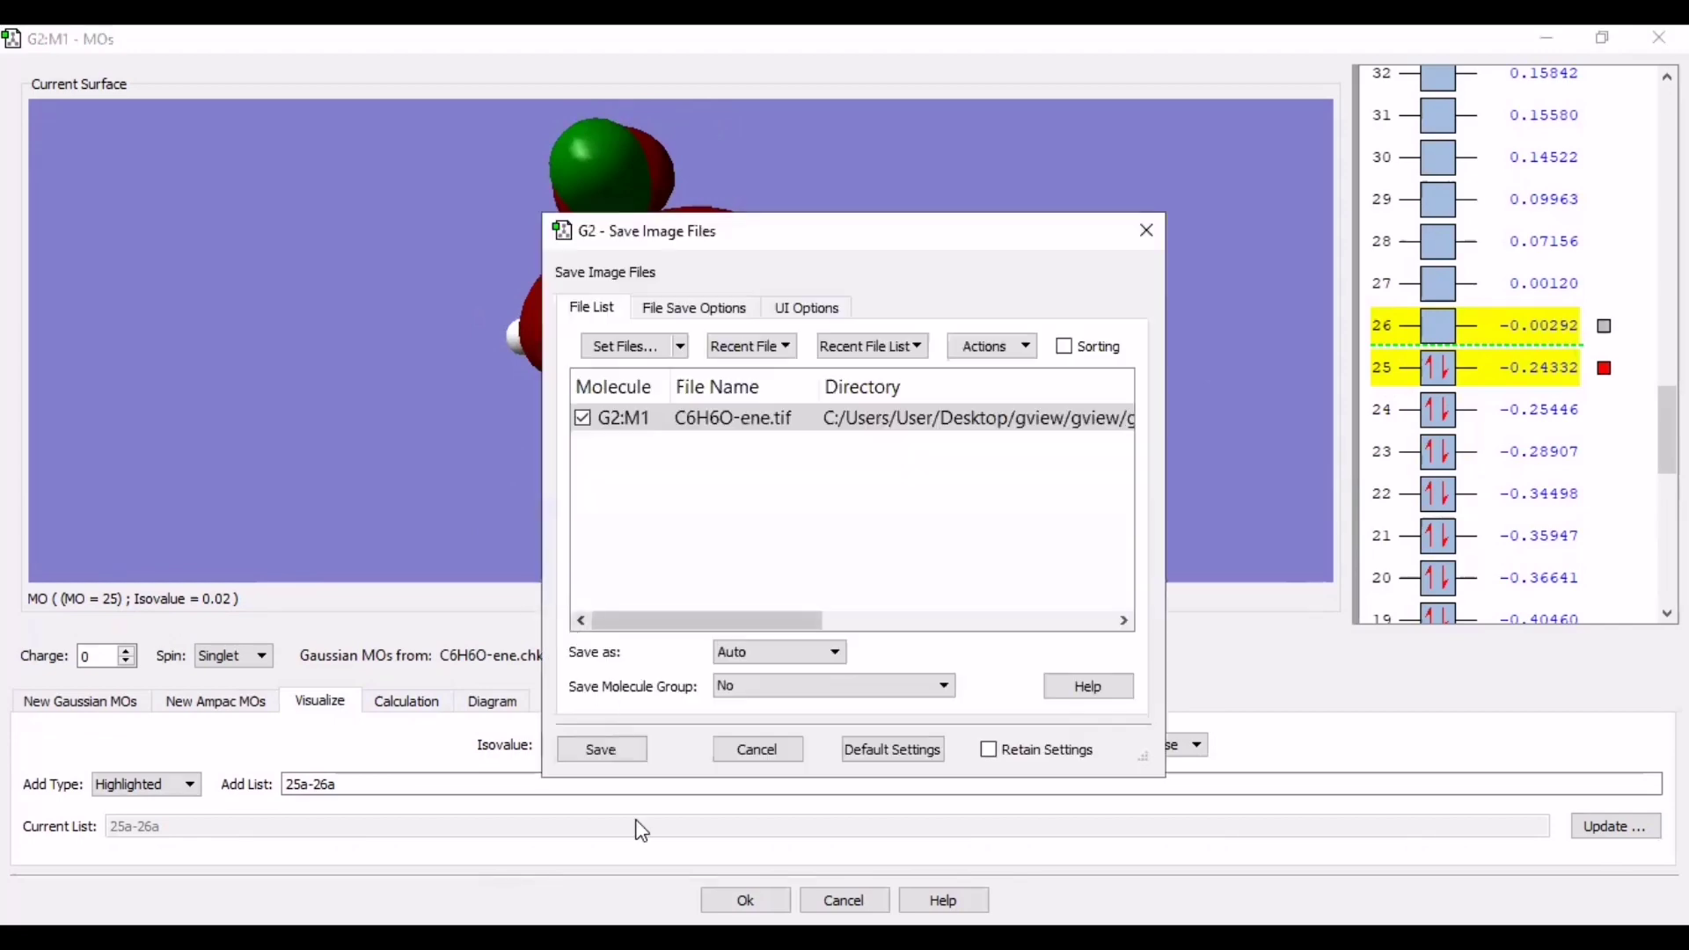
click(585, 752)
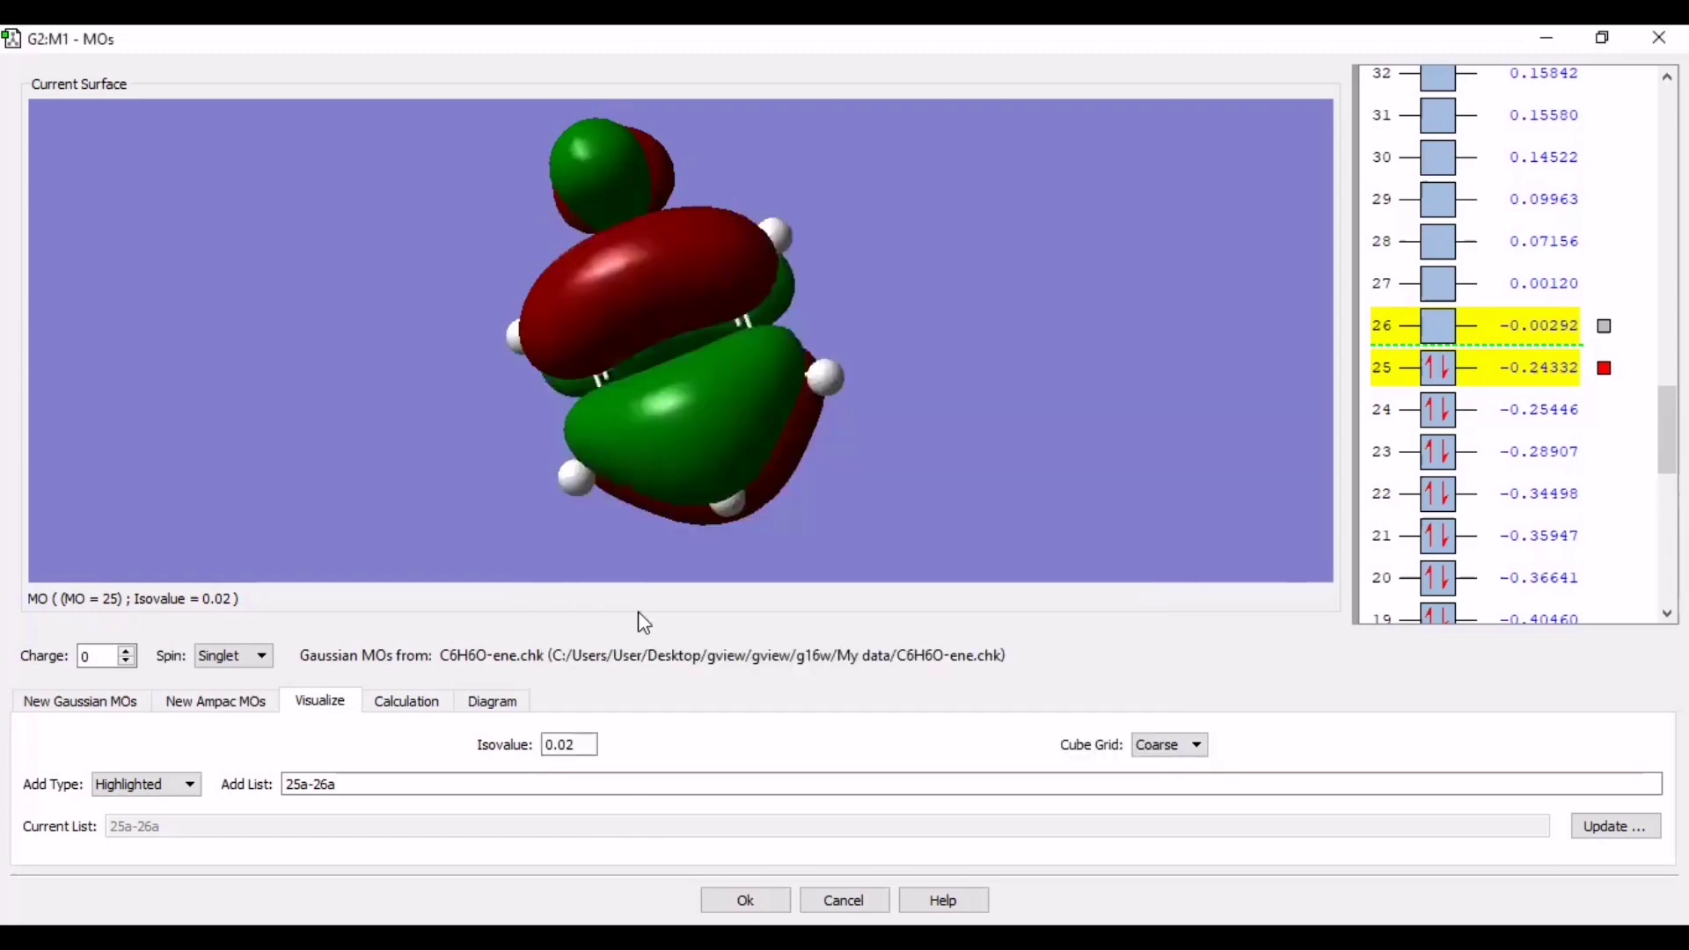
Show the MO 26 LUMO surface at a new angle and save it without overwriting C6H6O-ene.tif
click(1605, 326)
drag(767, 371, 677, 402)
right_click(819, 401)
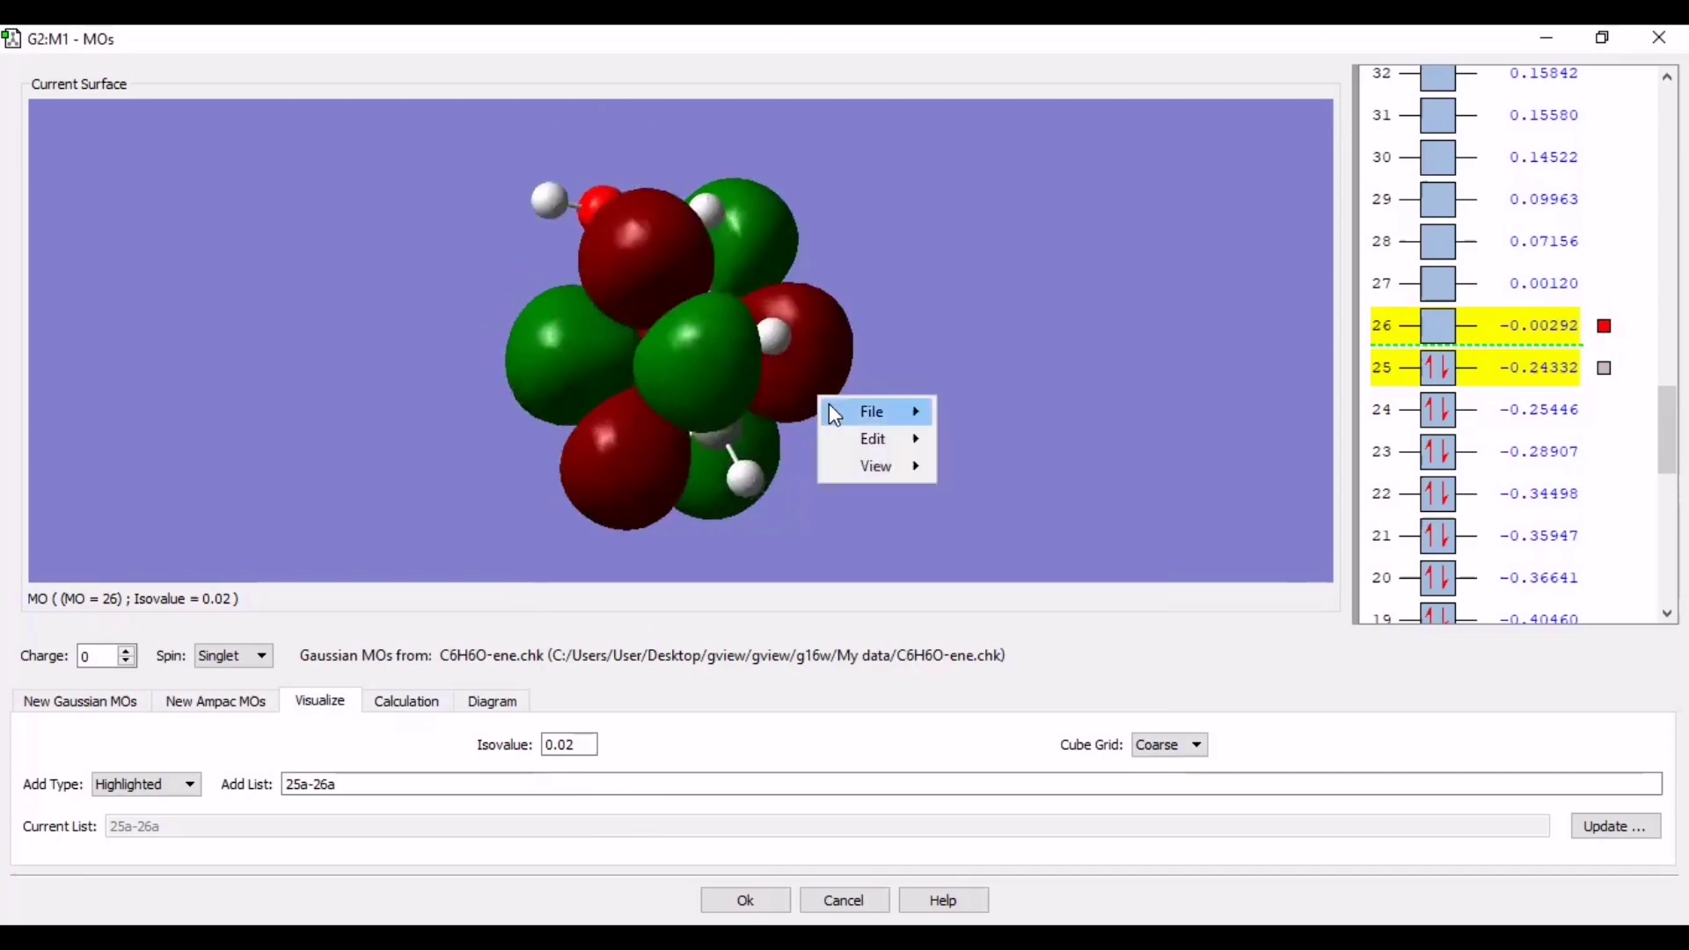
mouse_move(864, 438)
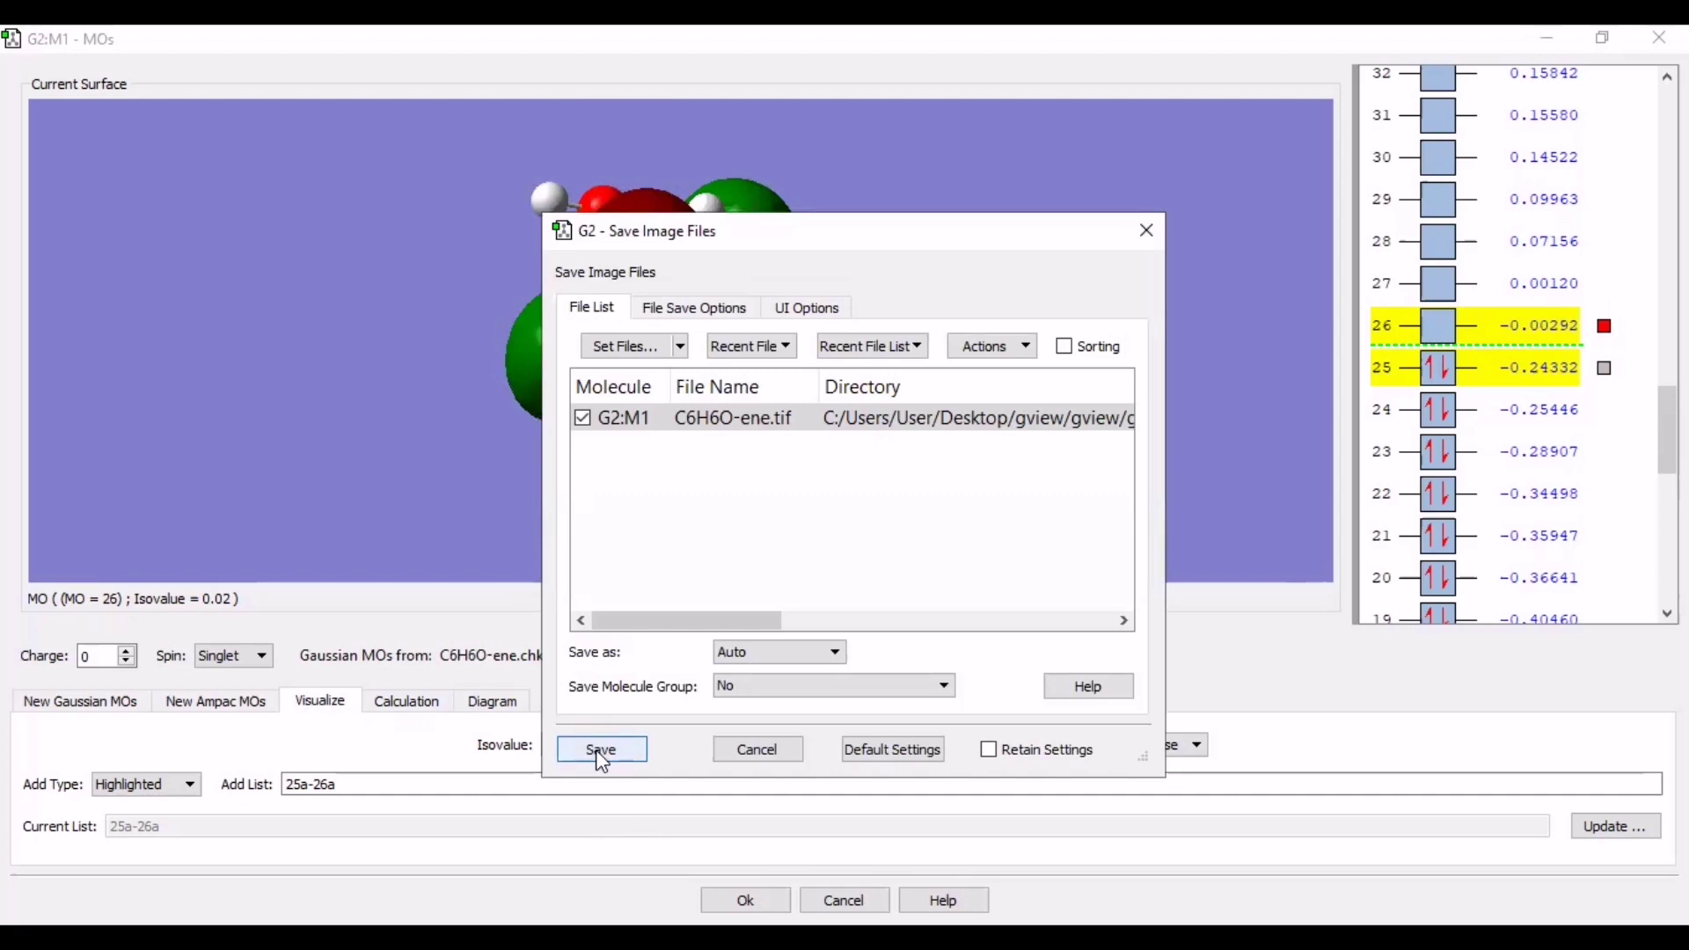
click(602, 755)
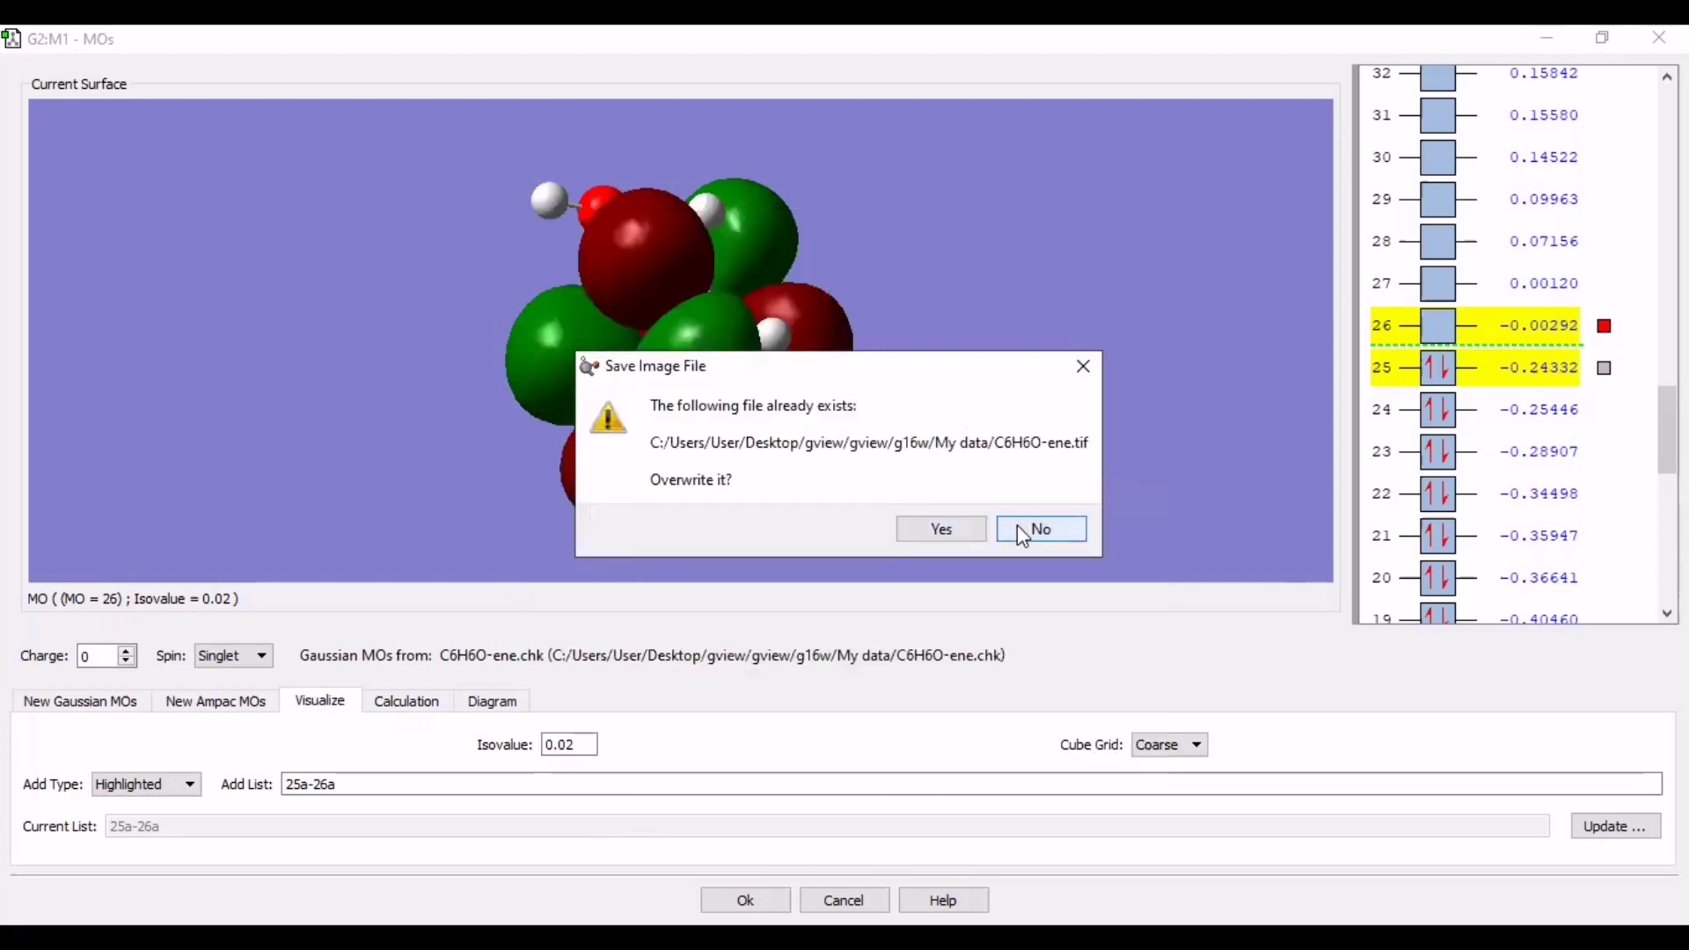
click(1021, 529)
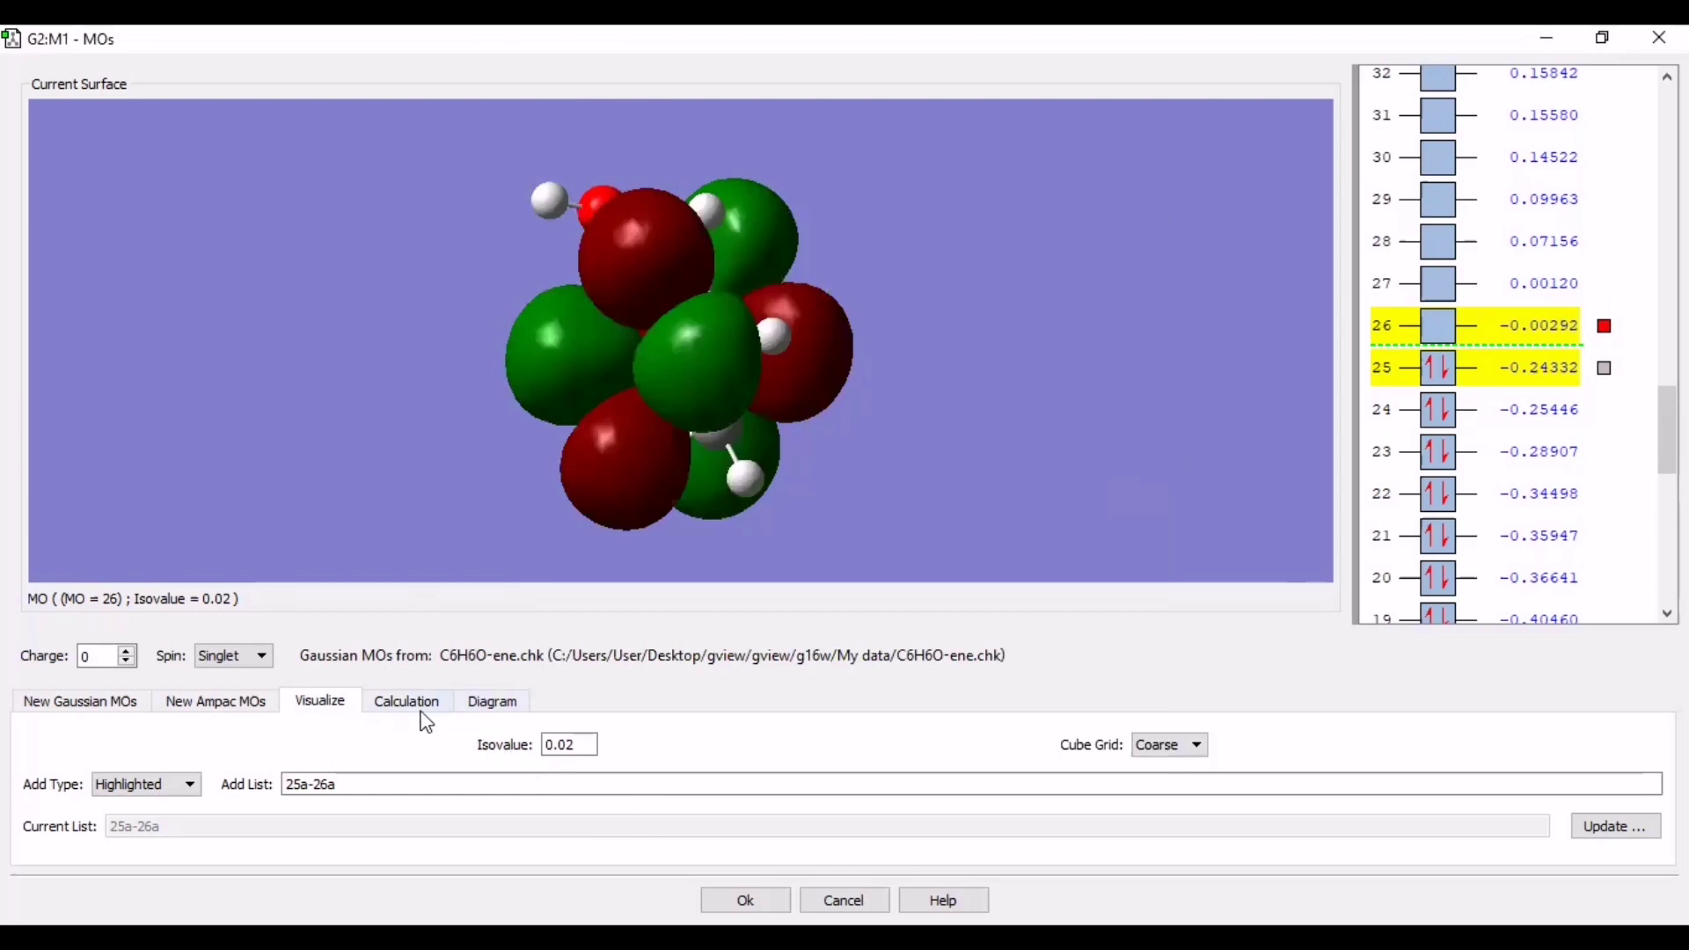
Save the MO diagram energy data as C6H6O-ene.txt in the My data folder
click(491, 703)
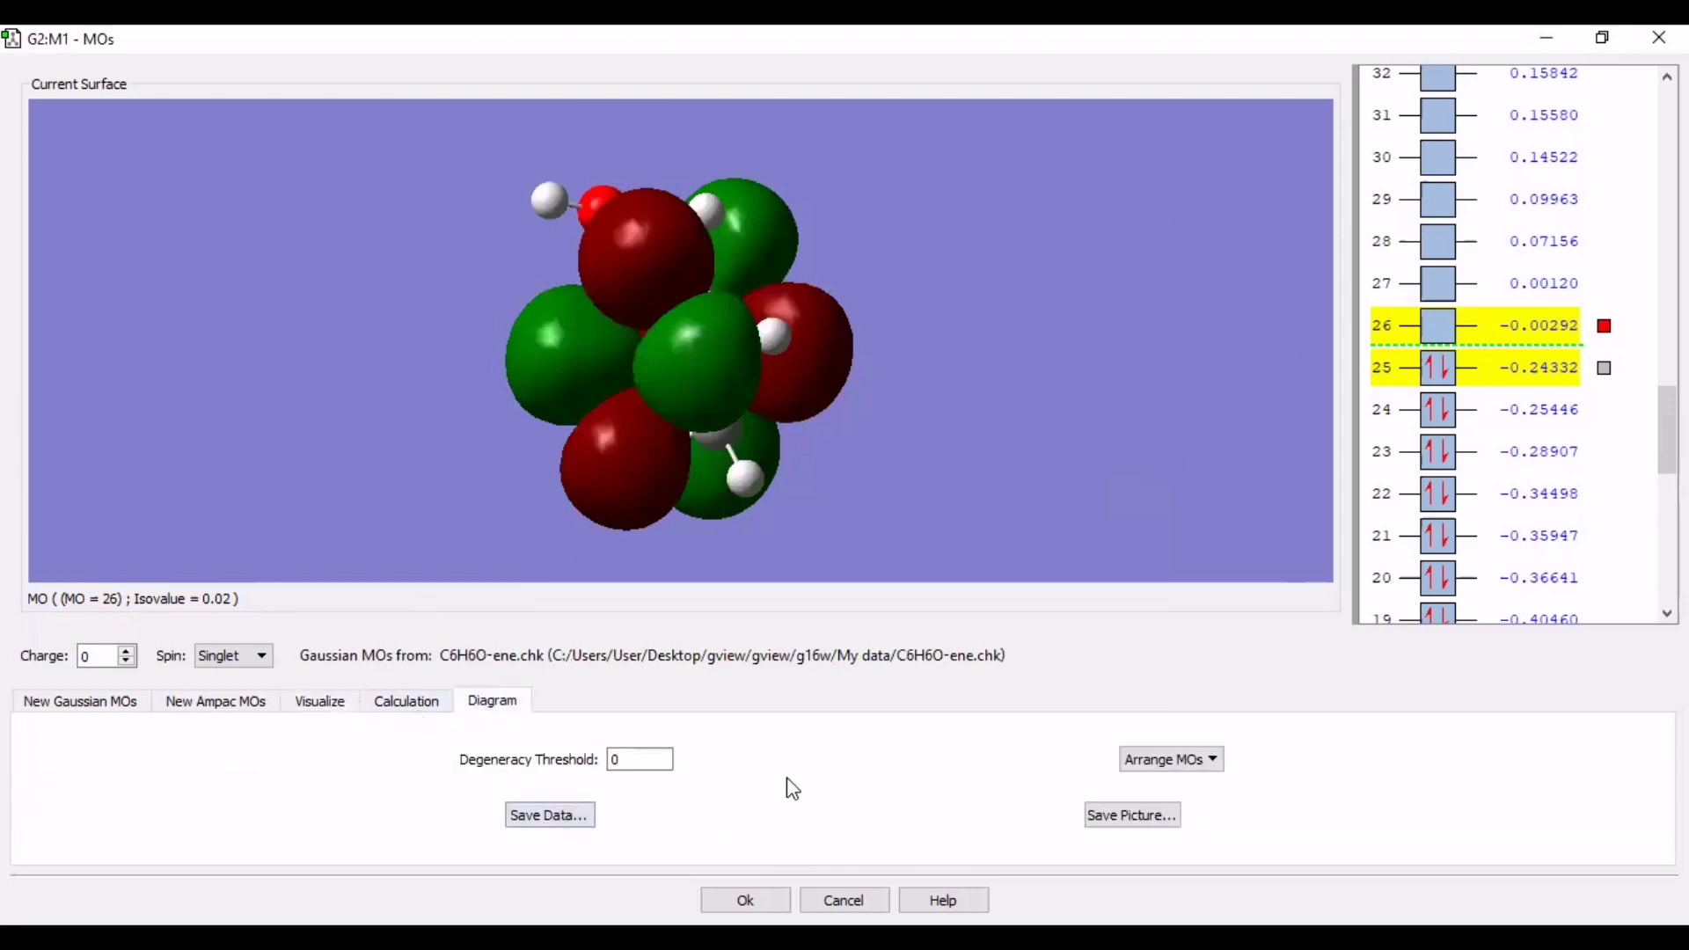
click(551, 816)
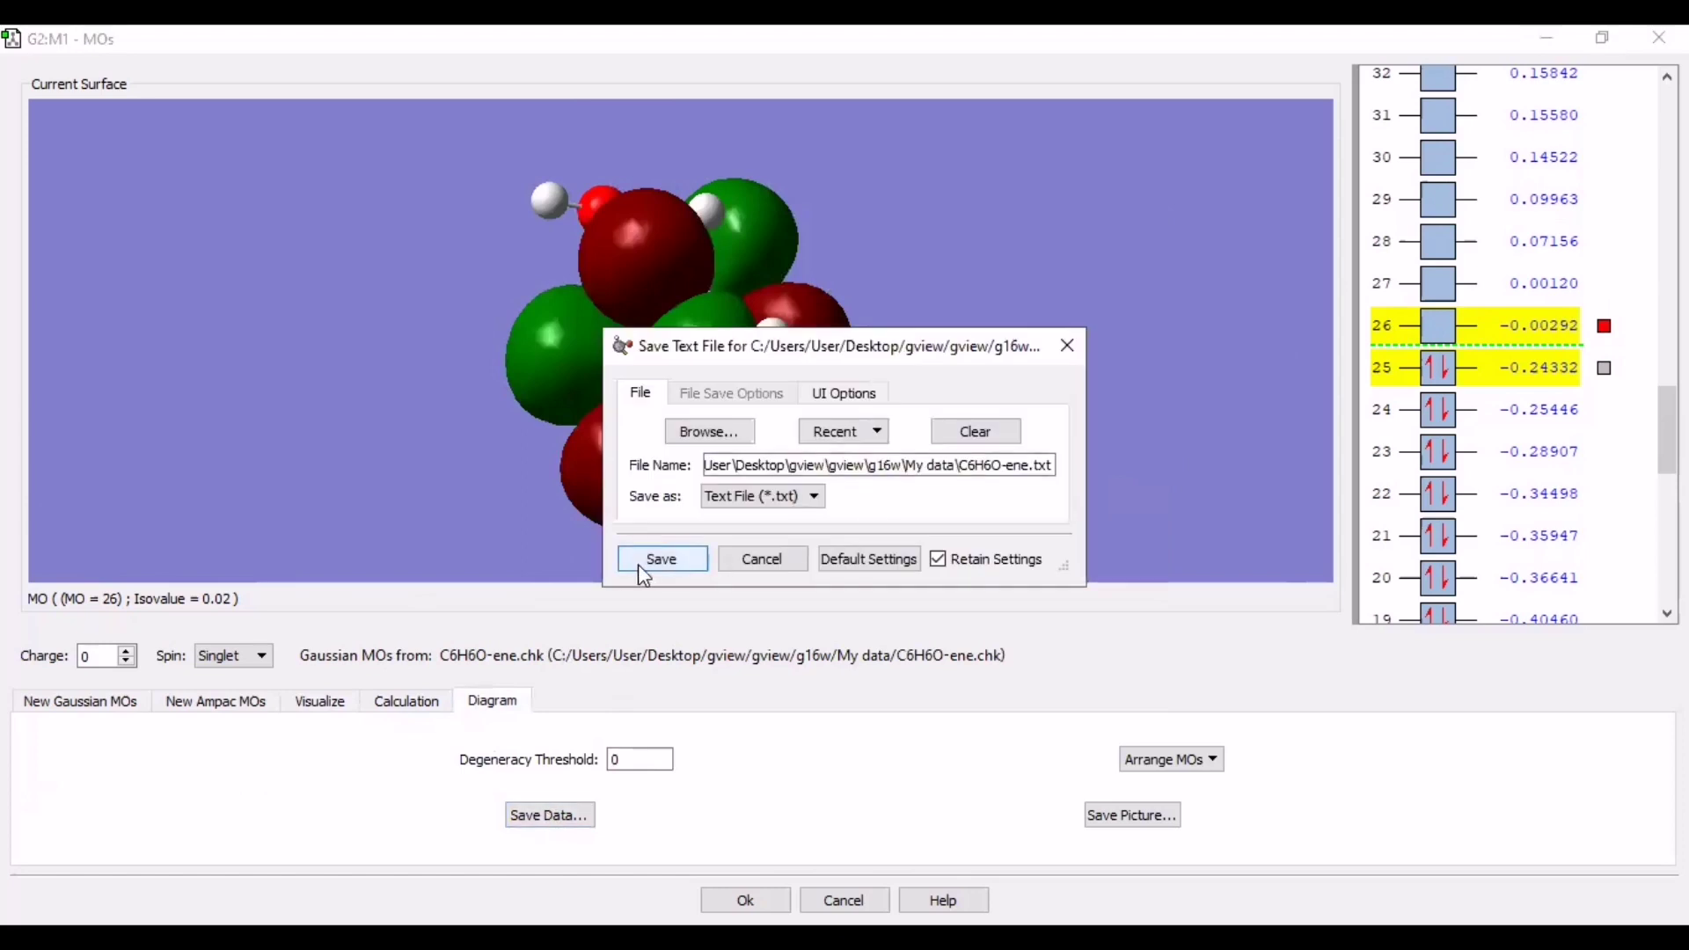
click(661, 561)
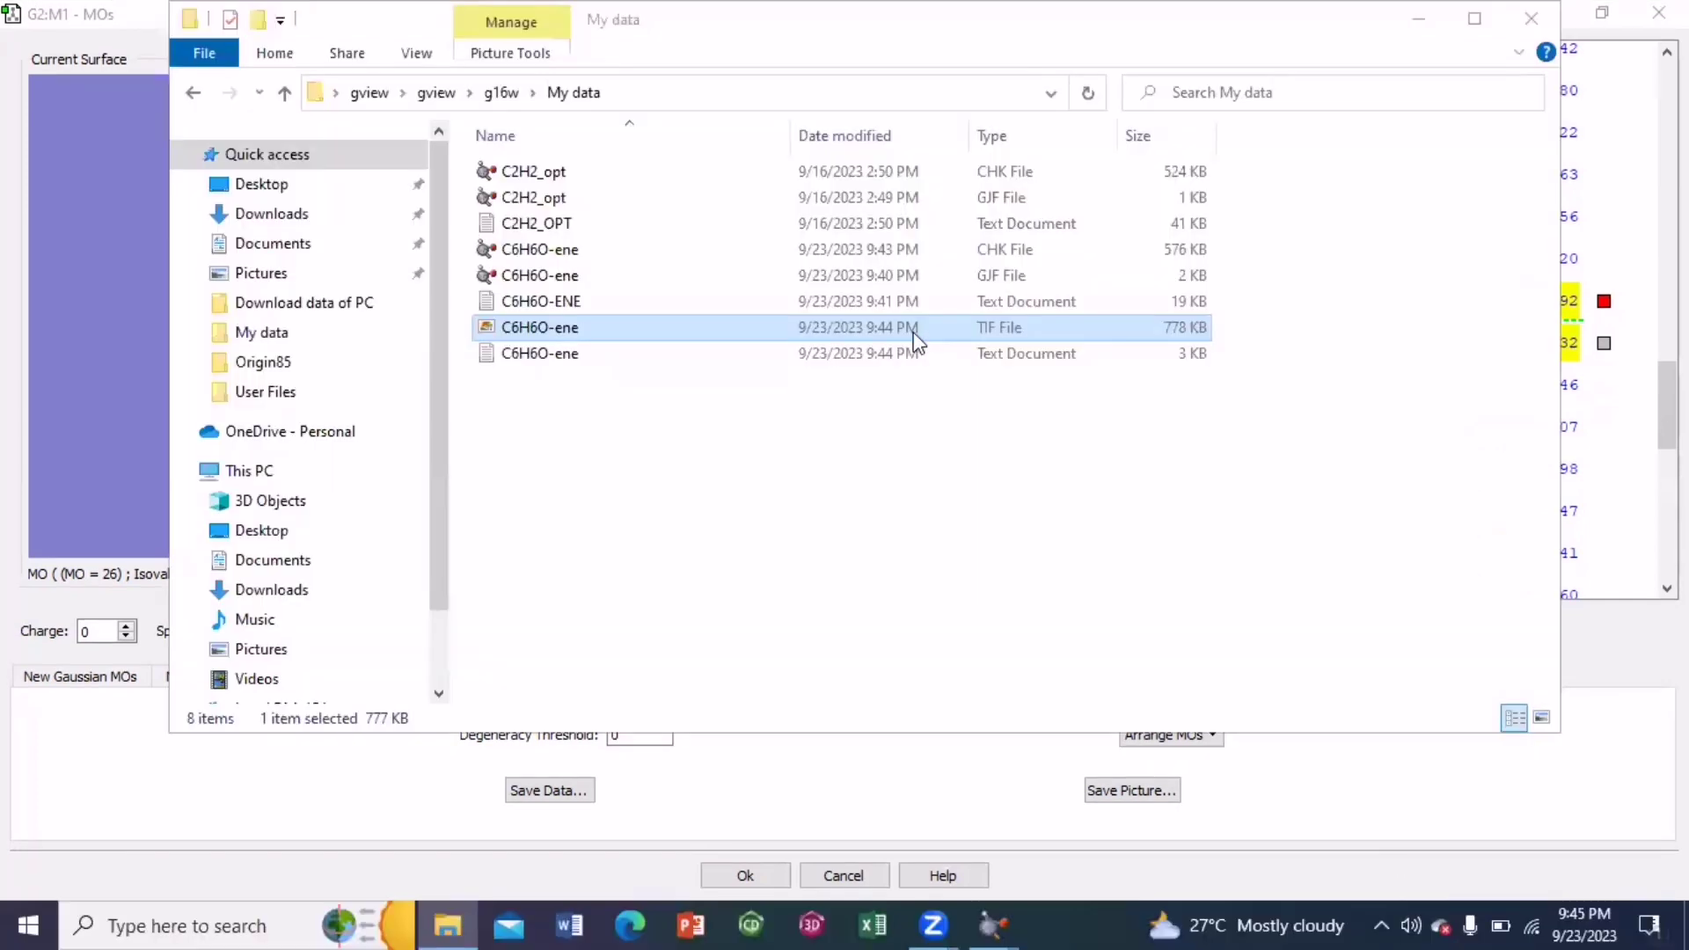
Open the saved C6H6O-ene image file from the My data folder
double_click(905, 326)
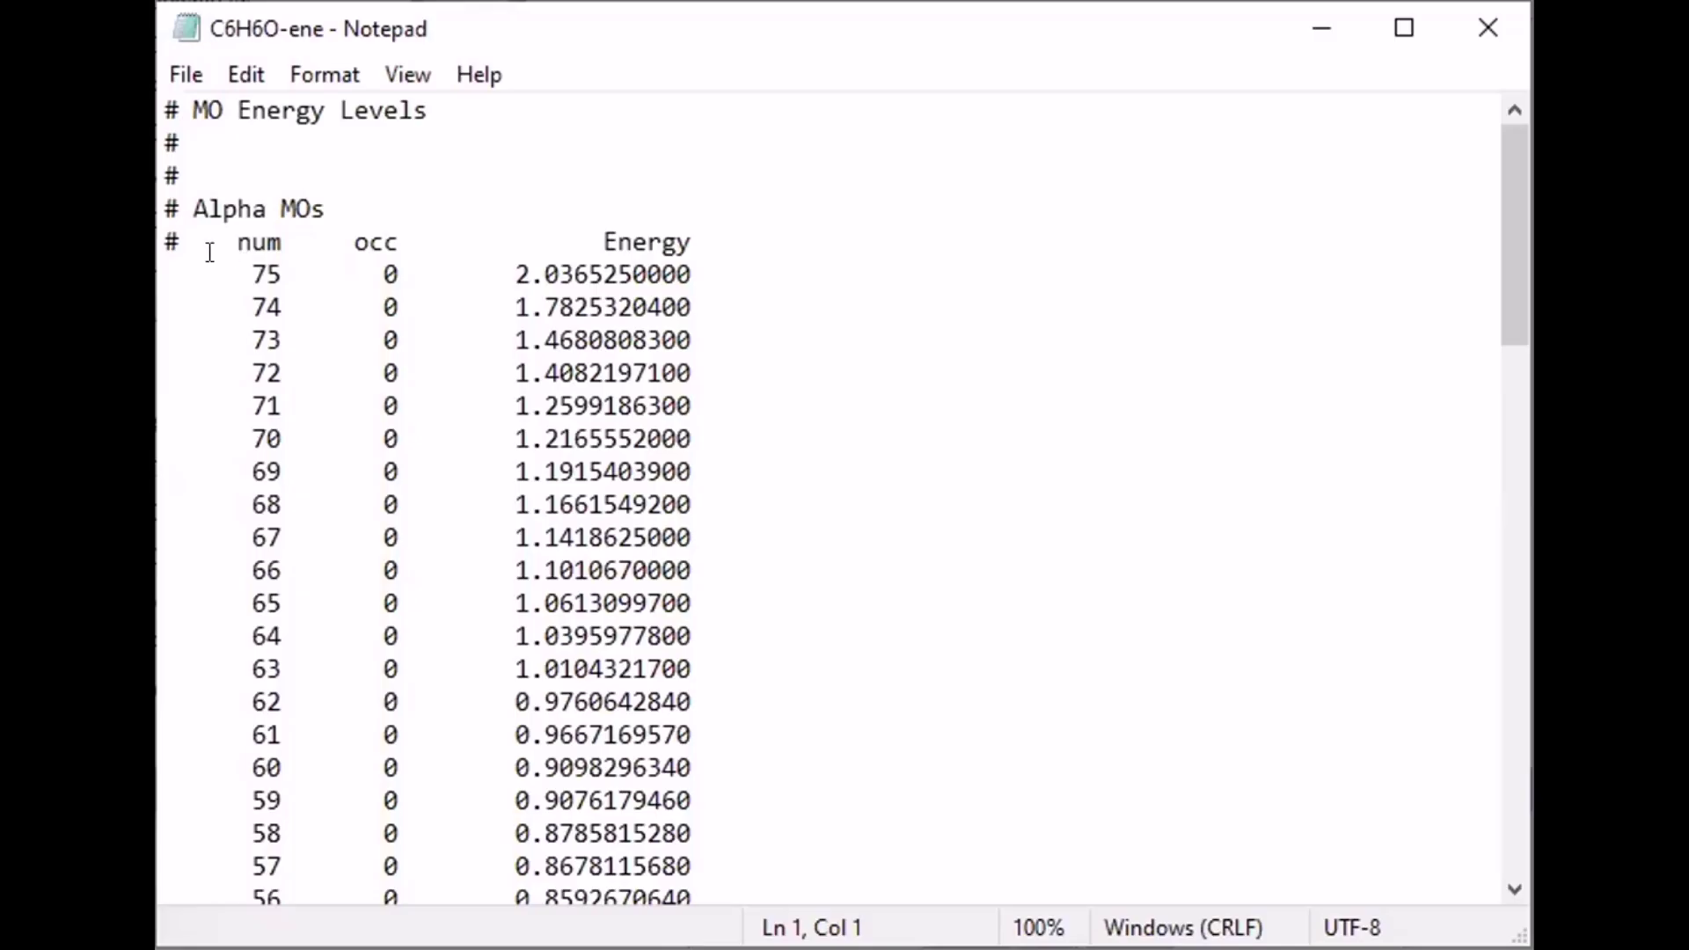
Scroll down through the C6H6O-ene.txt alpha MO energy table in Notepad and back up
scroll(208, 251, down, 1)
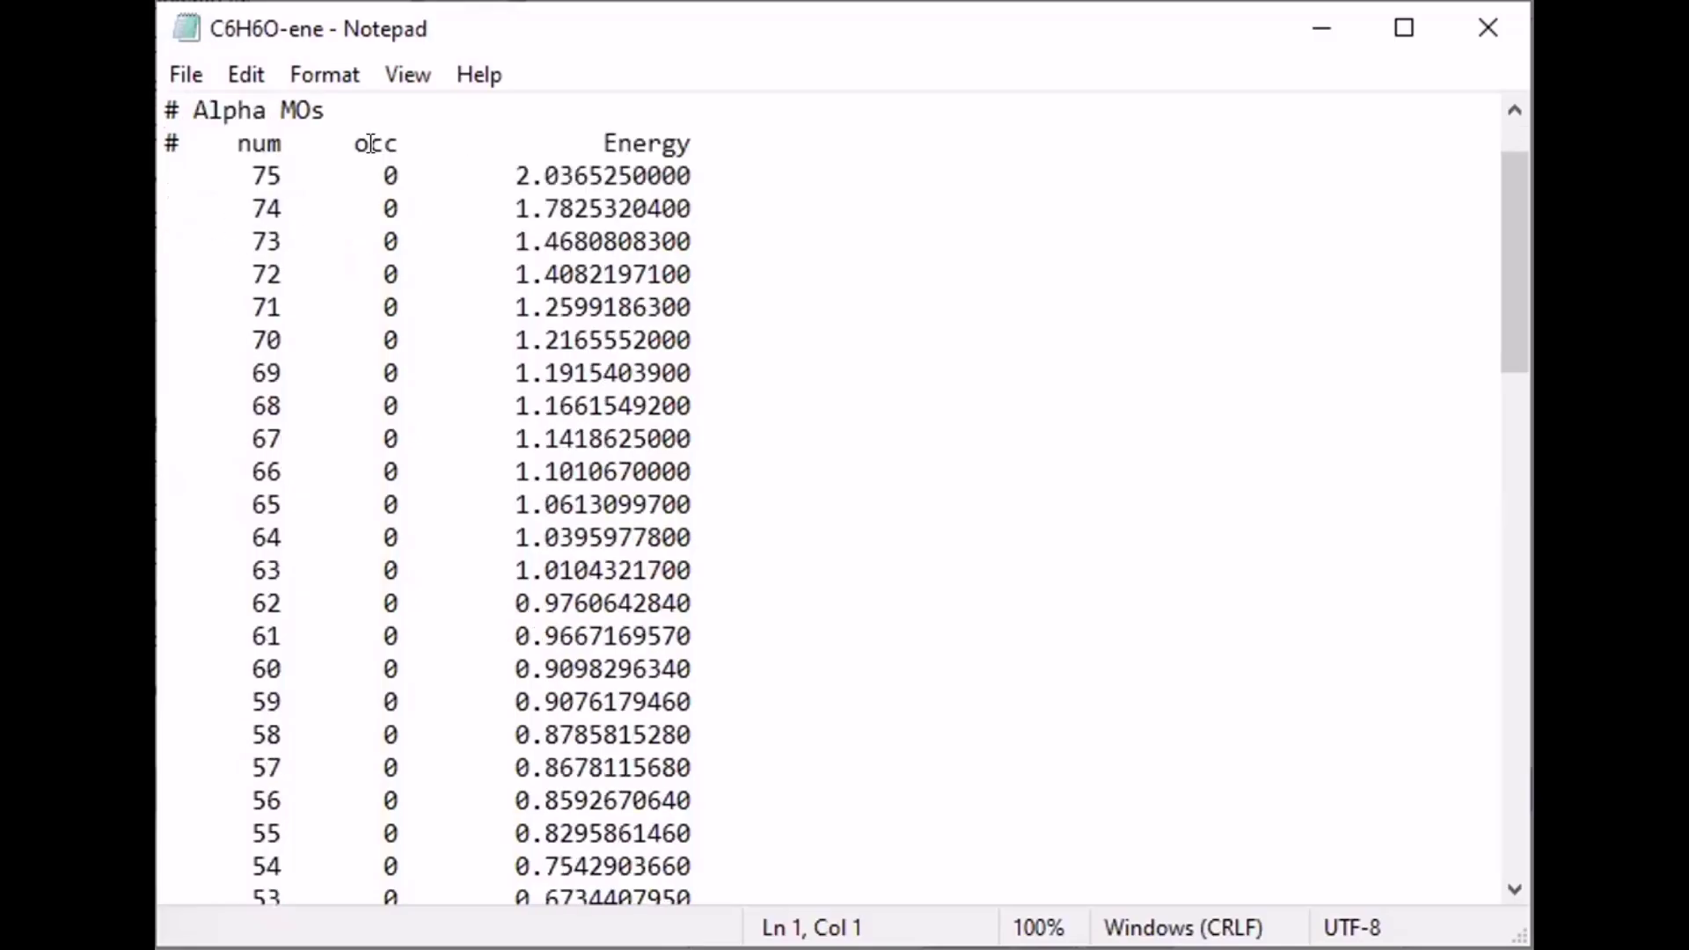
scroll(555, 141, down, 14)
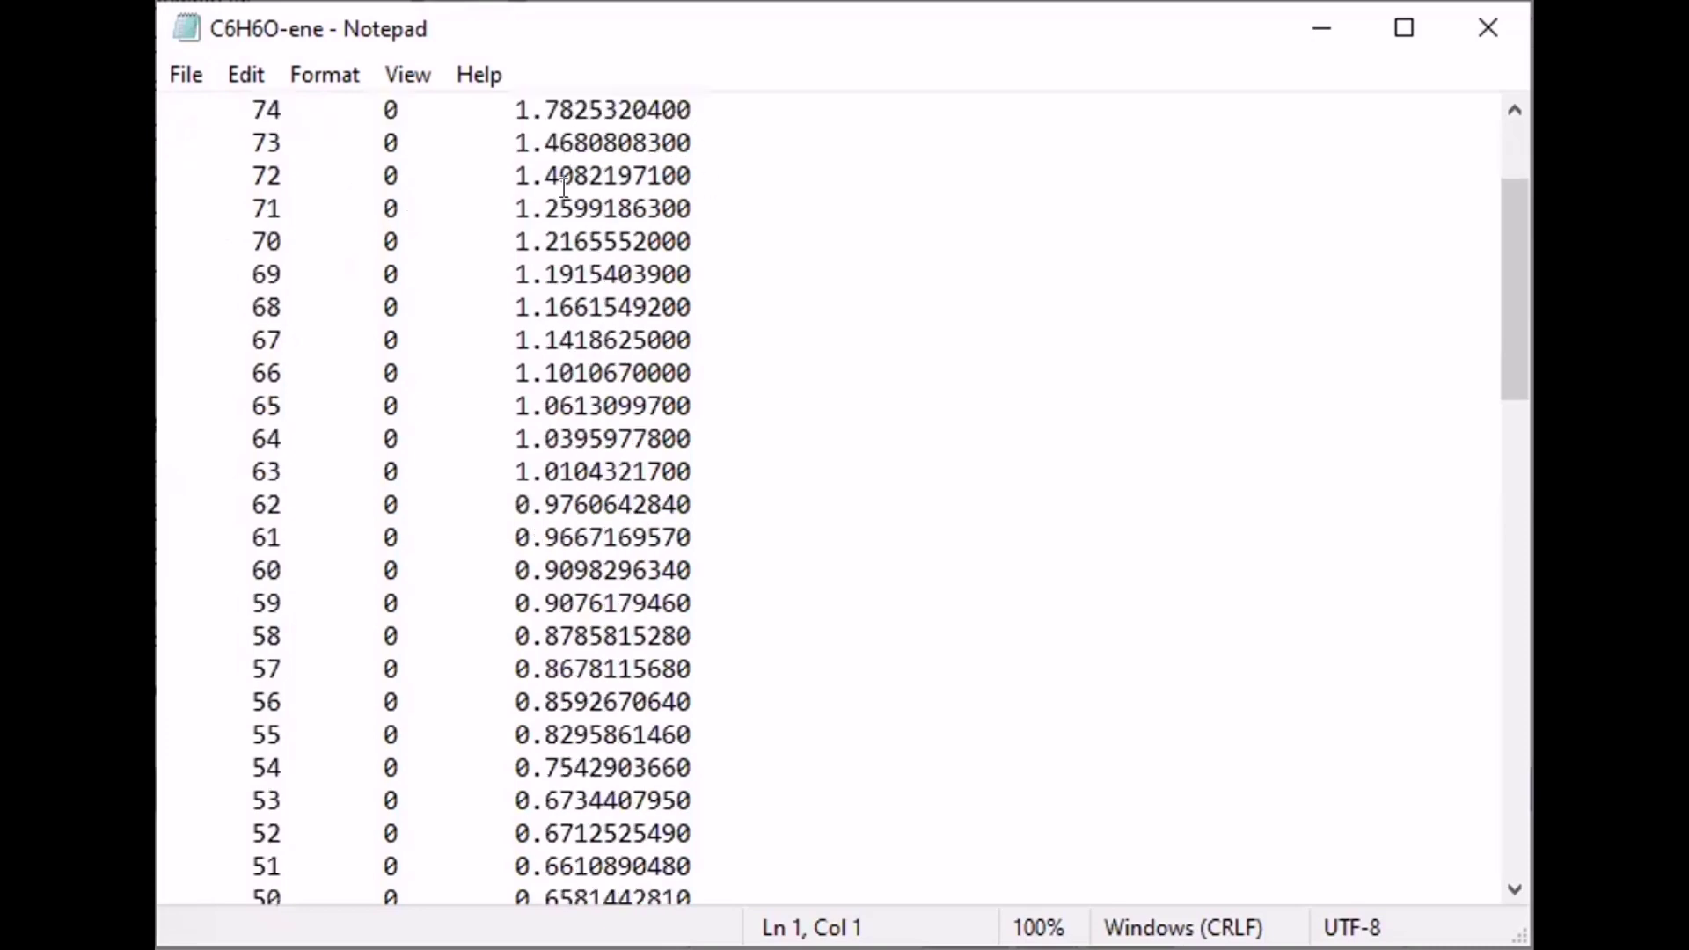
scroll(564, 185, down, 4)
scroll(564, 184, up, 10)
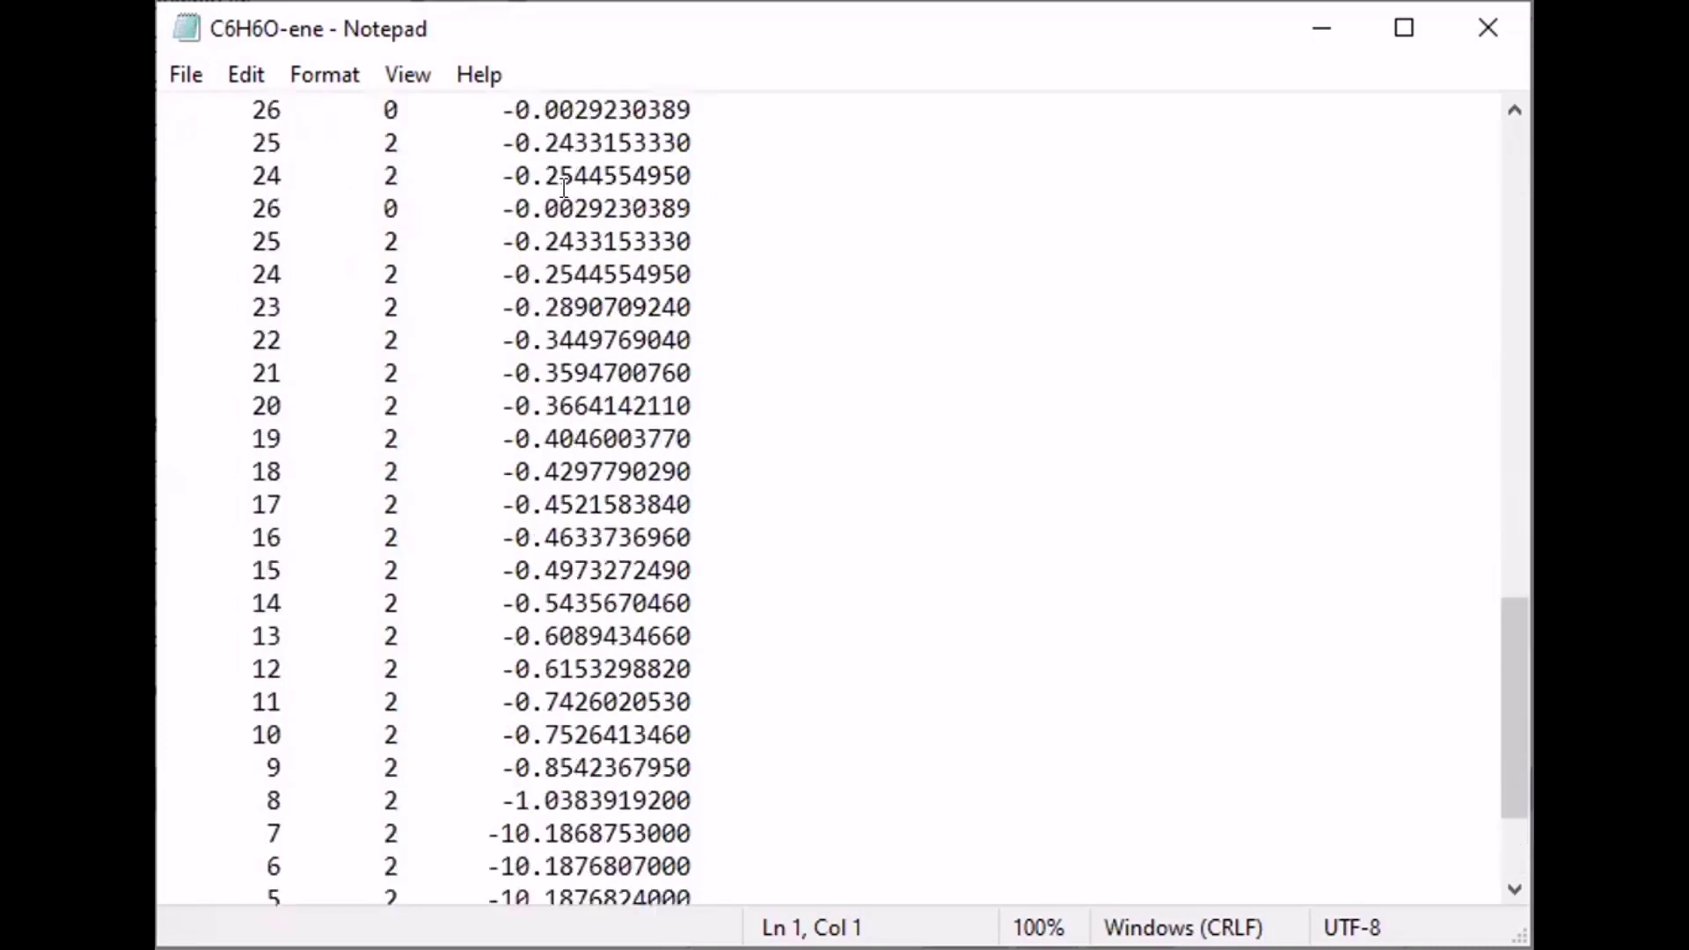
scroll(564, 185, up, 9)
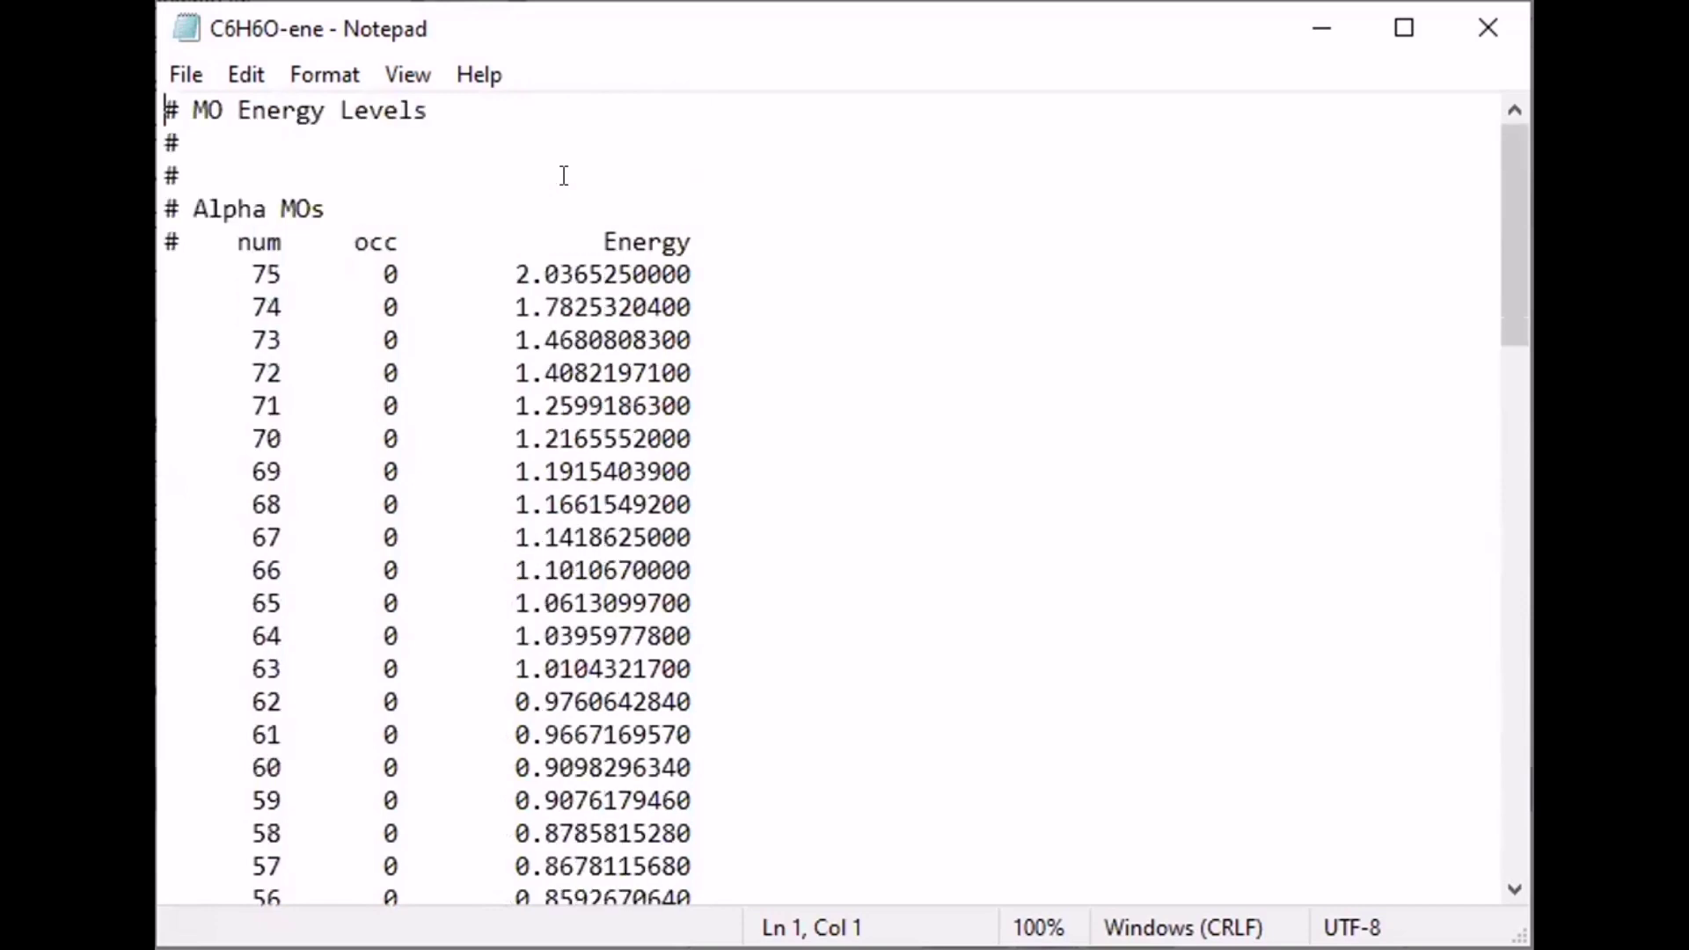